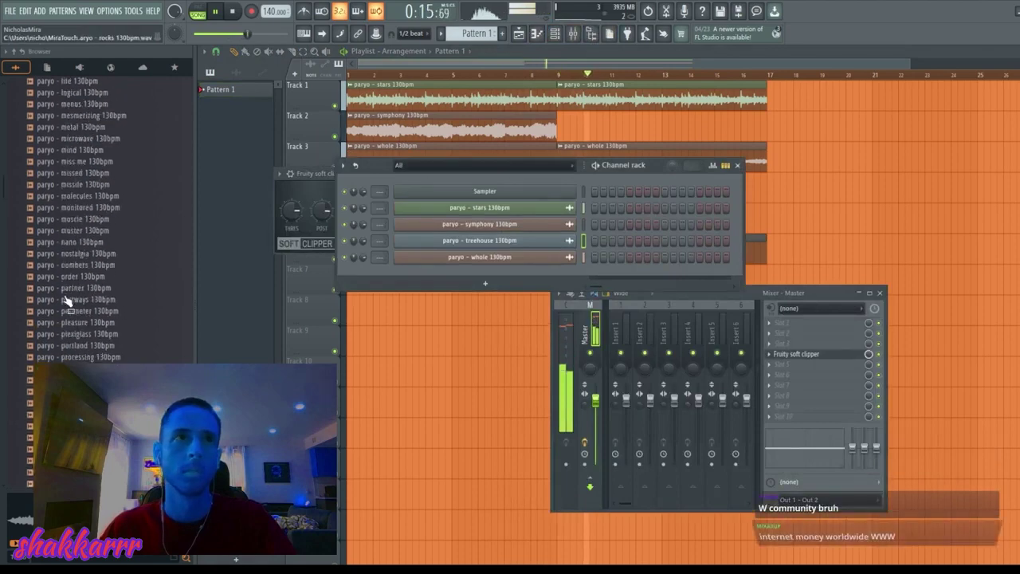
- Duplicate the stars and whole clips on Tracks 1 and 3 into bars 17 to 25
left_click_drag(2, 227, 2, 101)
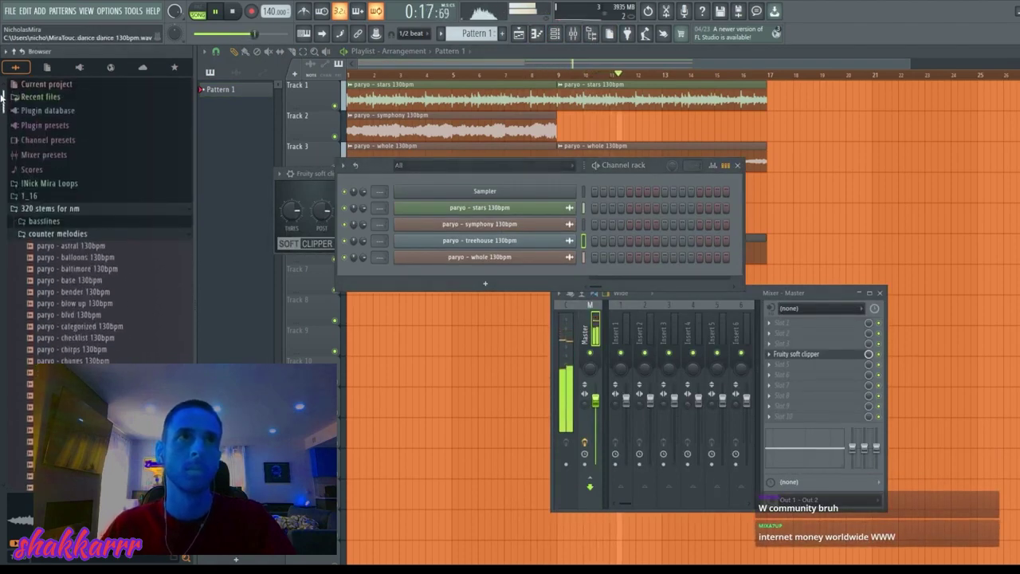
left_click(83, 213)
left_click_drag(785, 107, 585, 183)
key("ctrl+b")
left_click(644, 230, "ctrl")
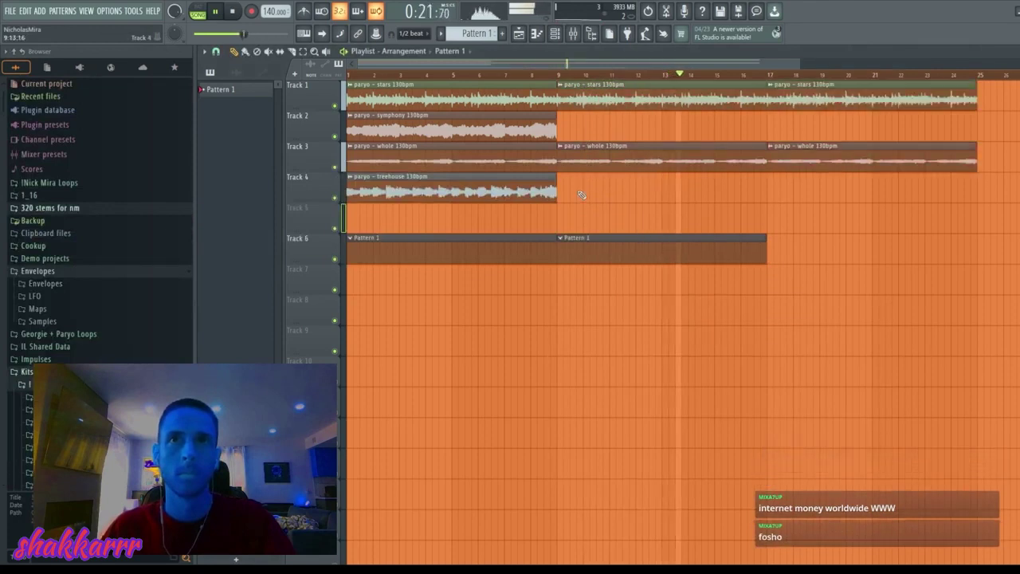
- Copy the symphony clip to bar 17 on Track 2 and fade it in across its full length
left_click_drag(593, 133, 546, 129)
key("ctrl+b")
key("ctrl+b")
right_click(652, 128)
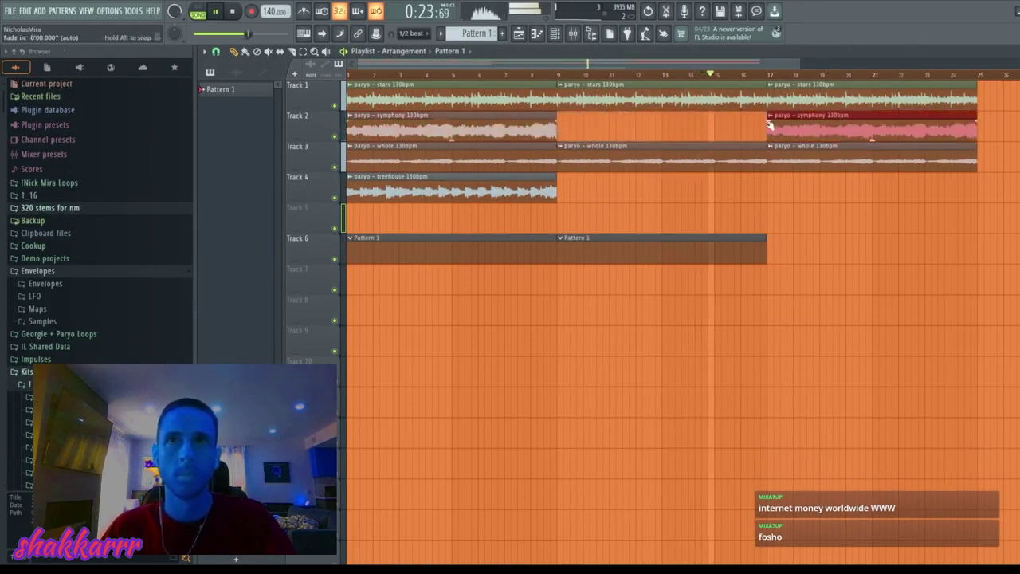
left_click_drag(770, 121, 880, 122)
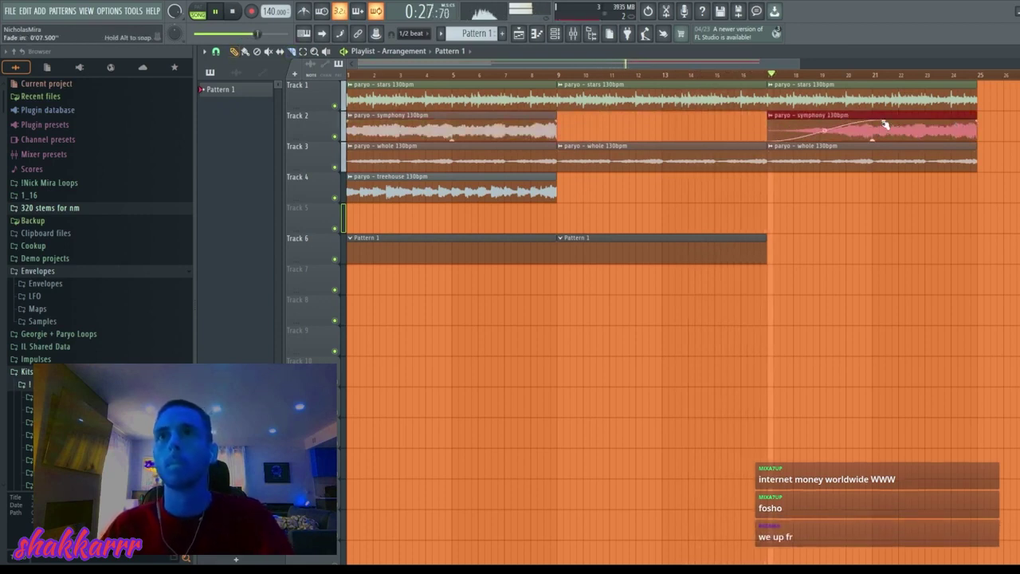
left_click_drag(885, 125, 980, 126)
- Copy the treehouse clip to bar 17 on Track 4 and fade it out across its full length
left_click_drag(462, 189, 673, 188)
mouse_move(673, 188)
left_mouse_down()
mouse_move(884, 186)
mouse_move(689, 180)
left_mouse_up()
right_click(706, 184)
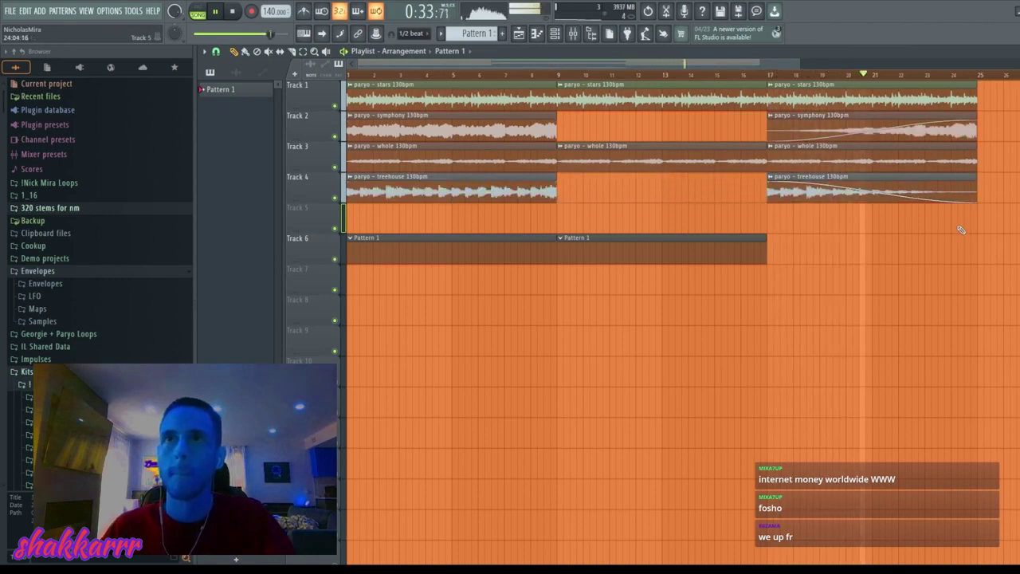
- Extend Pattern 1 on Track 6 with one more copy covering bars 17 to 25
left_click_drag(965, 231, 519, 262)
key("ctrl+b")
key("ctrl+d")
scroll(560, 88, "down", 3)
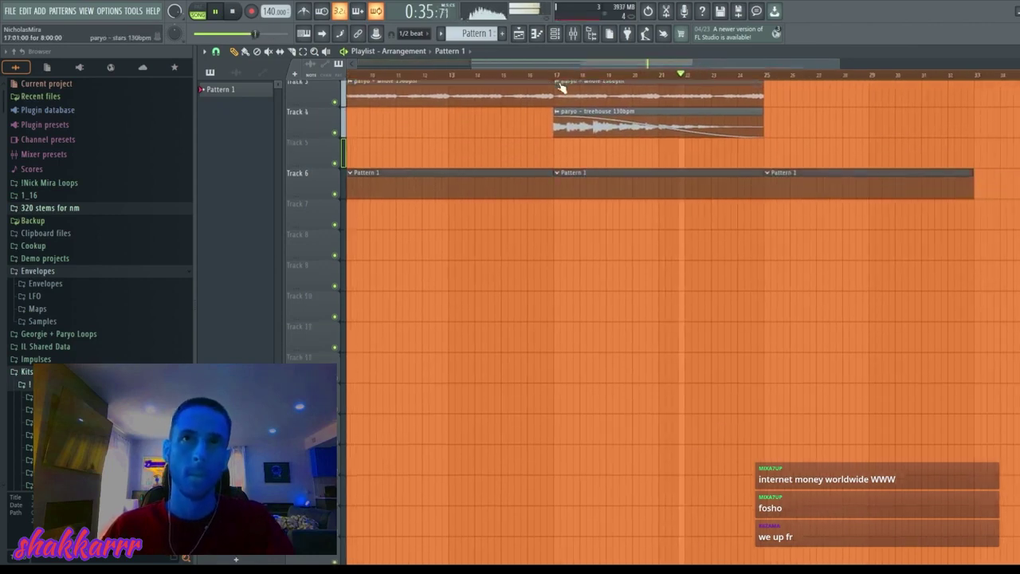
scroll(569, 78, "down", 3)
right_click(789, 162)
scroll(757, 334, "up", 5)
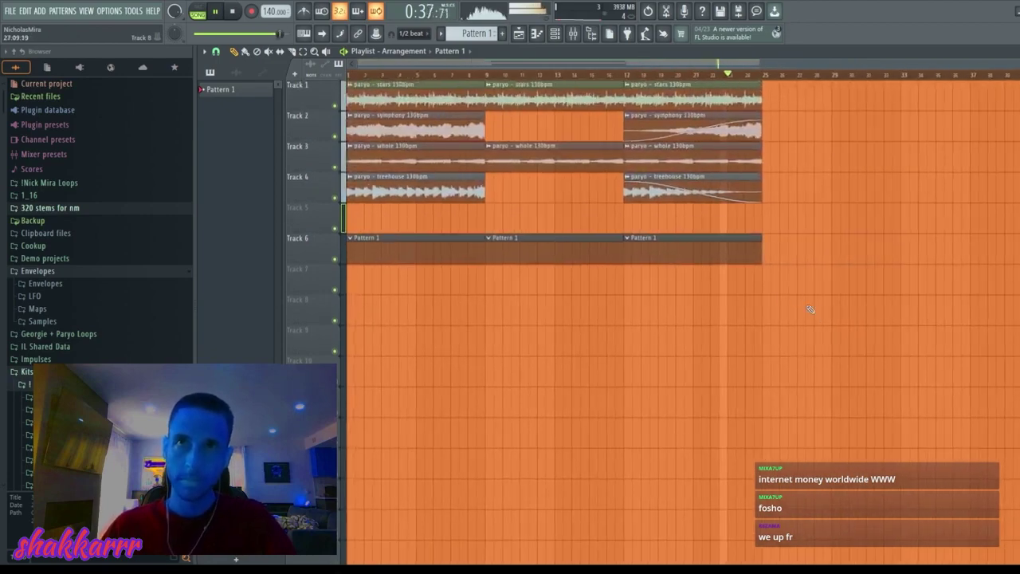
- Duplicate the whole 24-bar arrangement into bars 25 to 49
left_click_drag(818, 325, 426, 90)
left_click(239, 34)
key("ctrl+b")
key("ctrl+d")
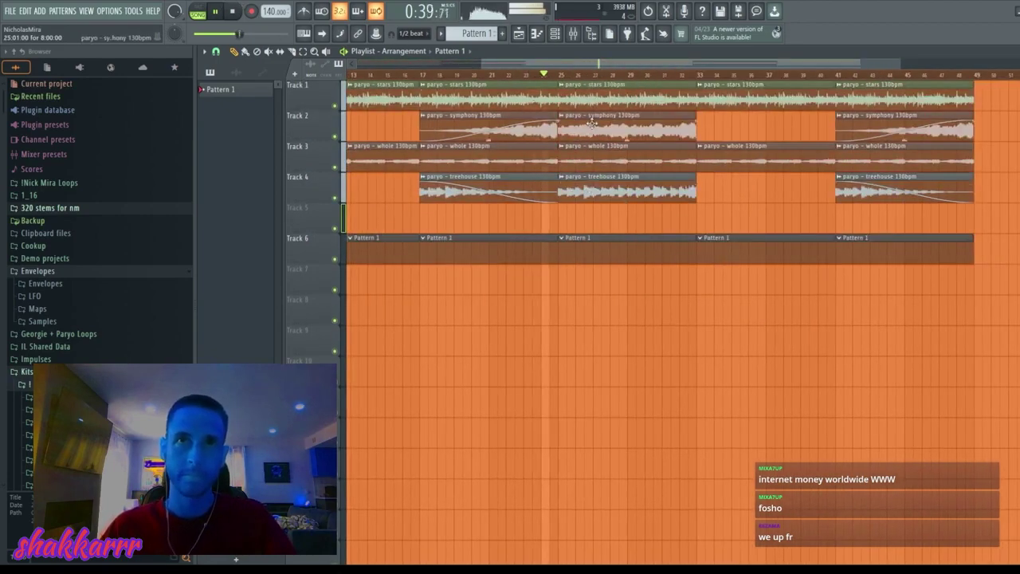
- Lower the volume of the symphony and treehouse clips at bar 25 to -1.4 dB
left_click(618, 133)
left_click(624, 133, "ctrl+shift")
left_click(627, 197, "ctrl+shift")
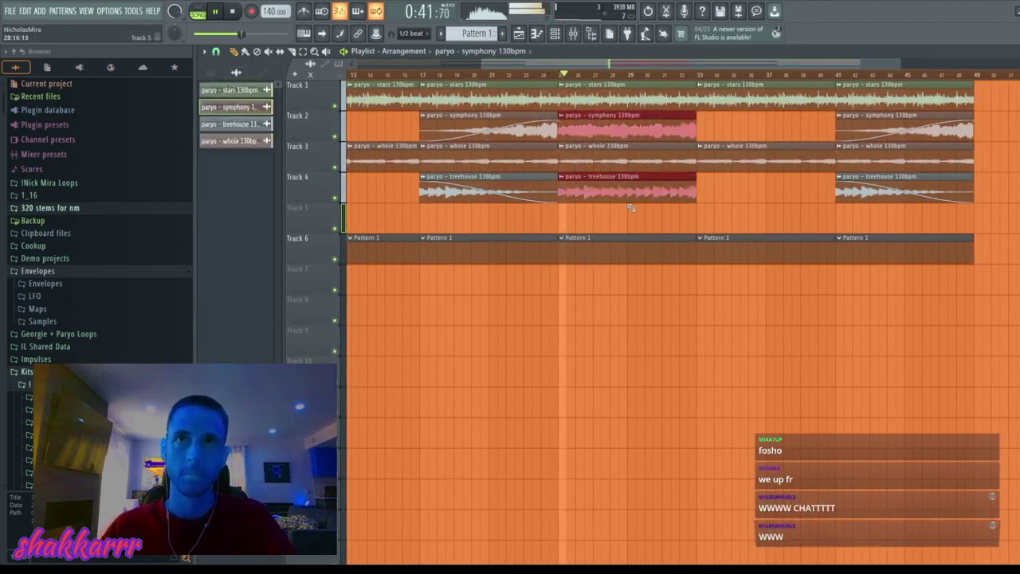
left_click_drag(628, 200, 628, 205)
key("ctrl+d")
- Clear the clips after bar 33 and duplicate the section from bar 9 to bar 33 behind it
scroll(614, 82, "down", 2)
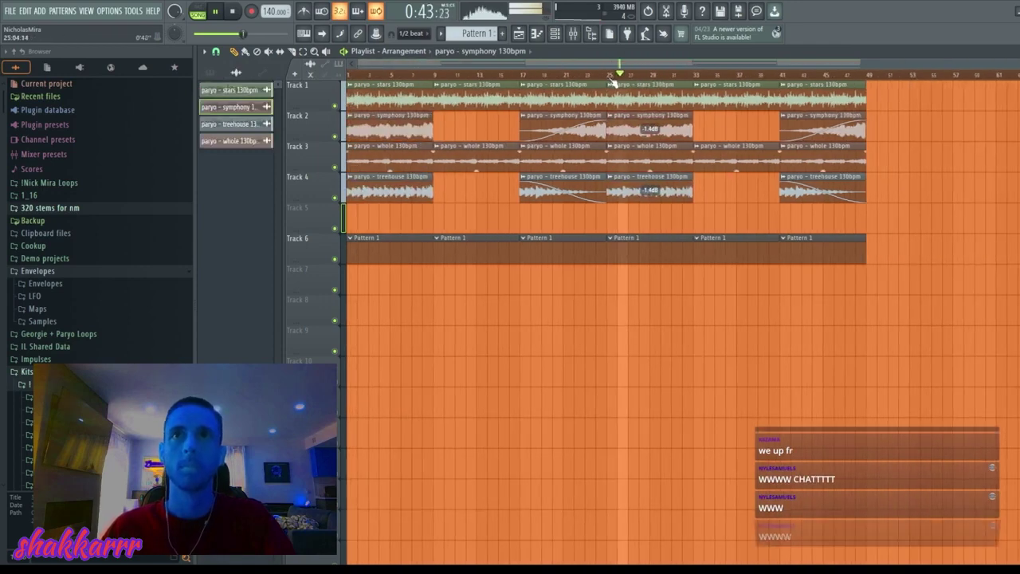
right_click(742, 99)
left_click_drag(762, 80, 433, 297)
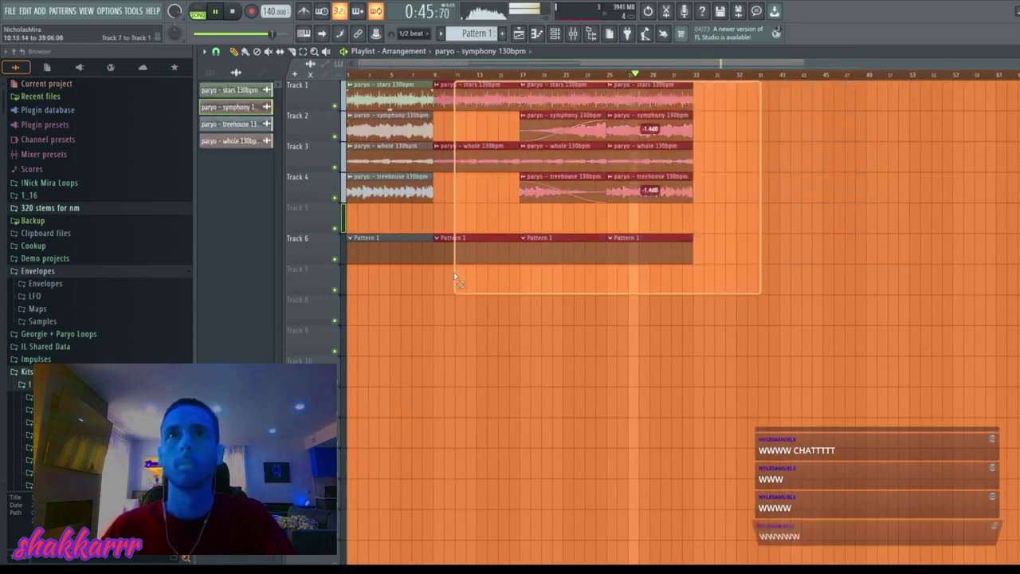
key("ctrl+b")
- Delete the symphony and treehouse clips from bar 41 onward and every clip past bar 49
right_click(785, 92)
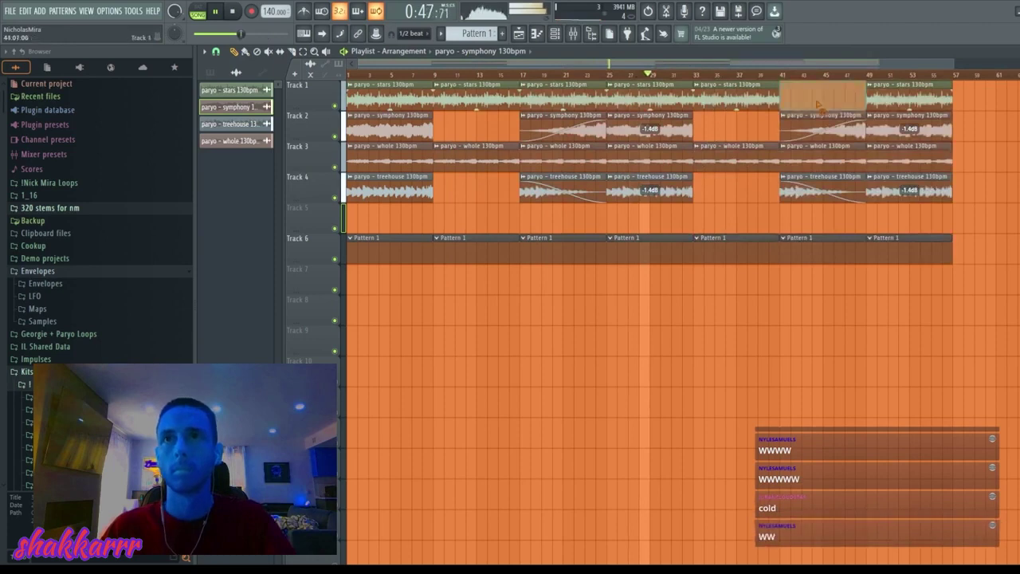
left_click_drag(820, 196, 735, 82)
key("ctrl+b")
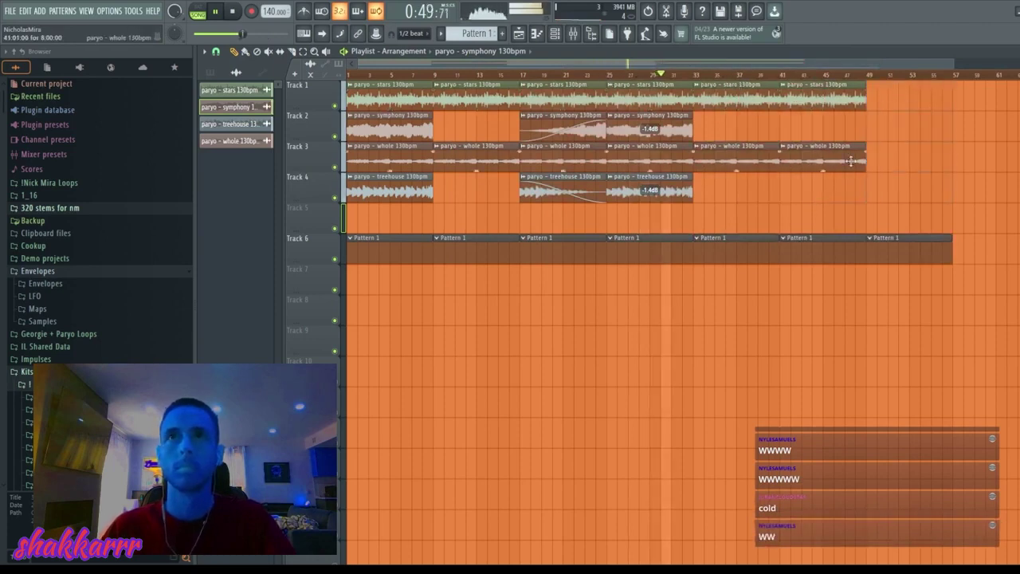
right_click(909, 248)
- Show the Channel rack and open the DELTRON Multi-Kit folder inside the DB drum kits
left_click(556, 36)
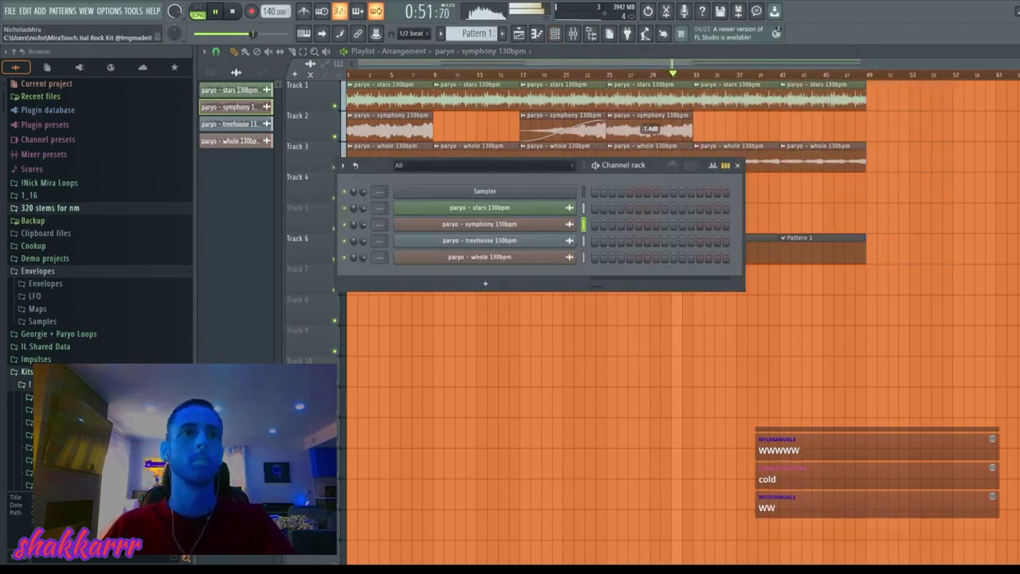
scroll(96, 263, "down", 7)
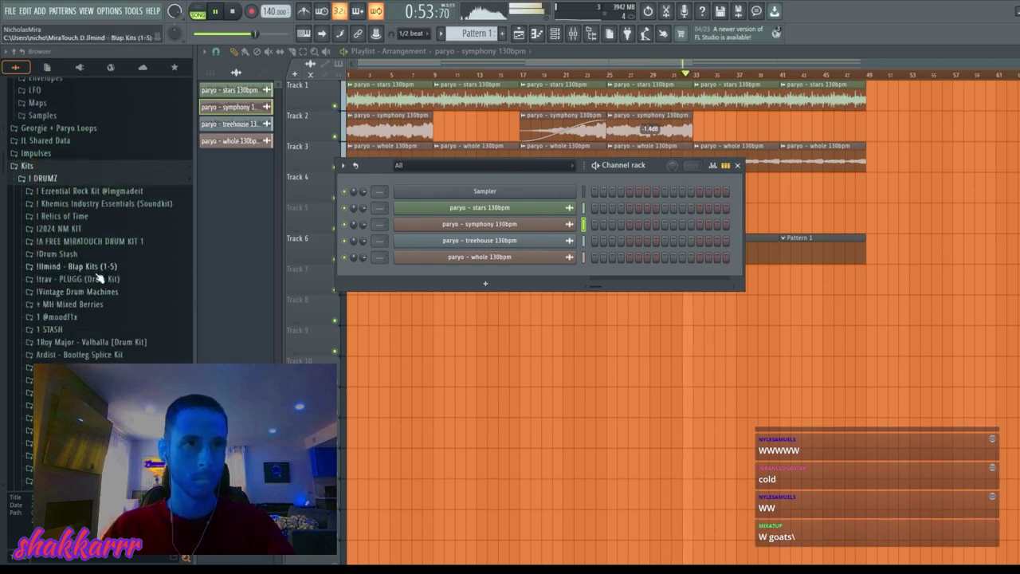
scroll(93, 295, "down", 1)
scroll(80, 311, "down", 3)
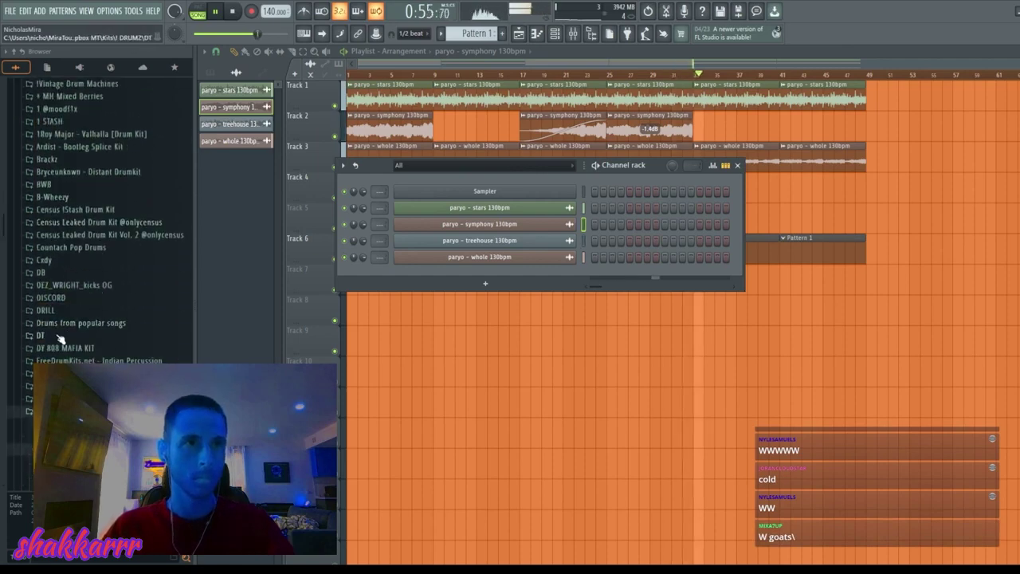
left_click(64, 273)
left_click(99, 298)
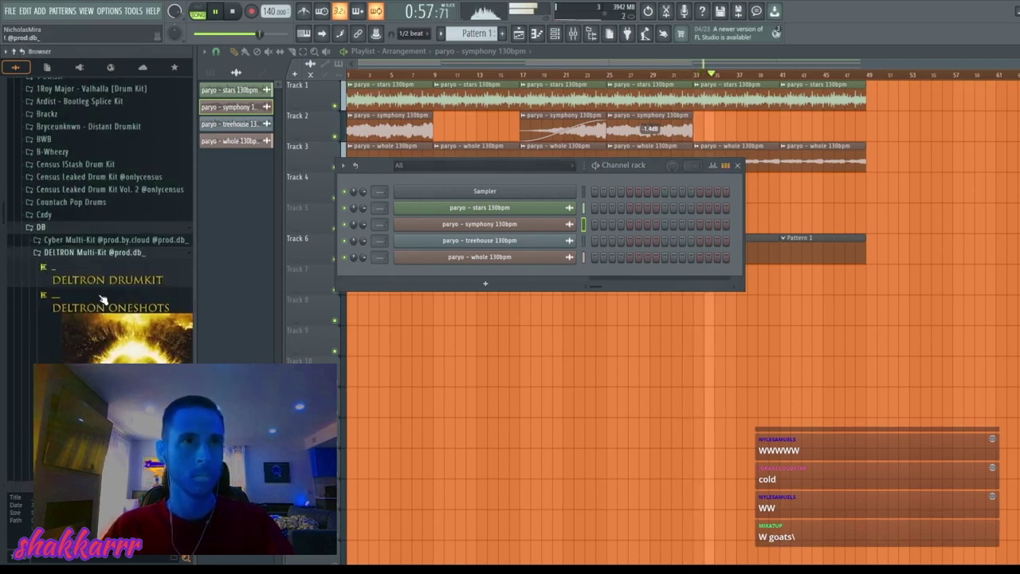
- Load the [808] High Value 2.0 sample from the DELTRON drumkit's 808s folder as a new channel
left_click(99, 283)
left_click(71, 292)
left_click(94, 313)
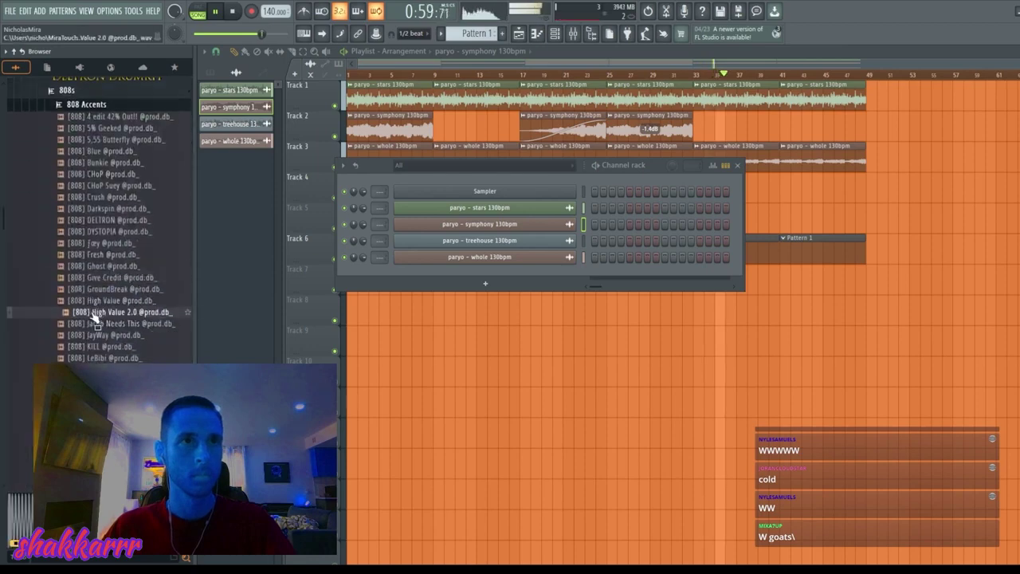
left_click_drag(515, 270, 517, 272)
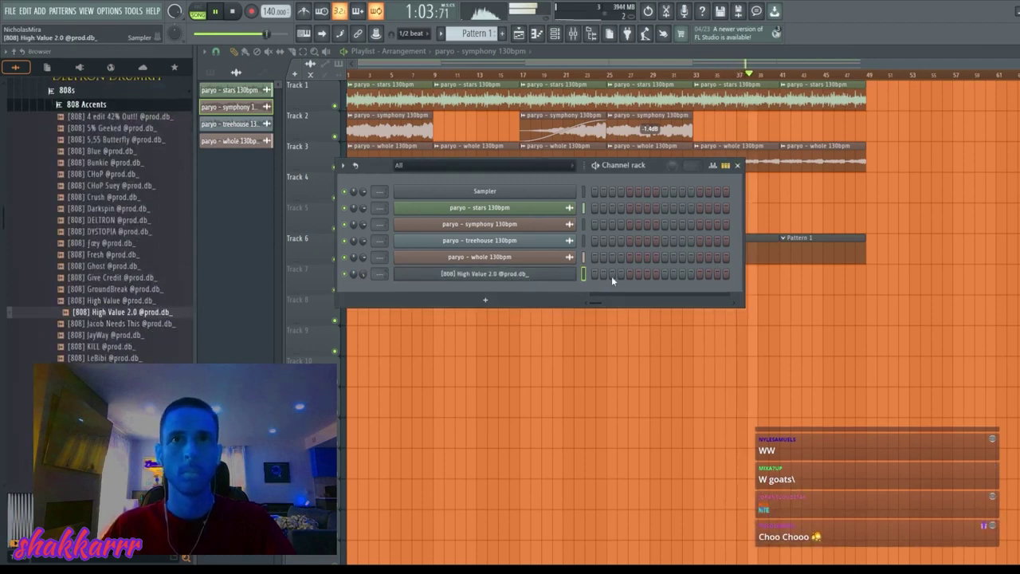
- In the 808's piano roll, place two C7 notes in bar 1 and two G#6 notes in bar 2
key("F7")
left_click(241, 247)
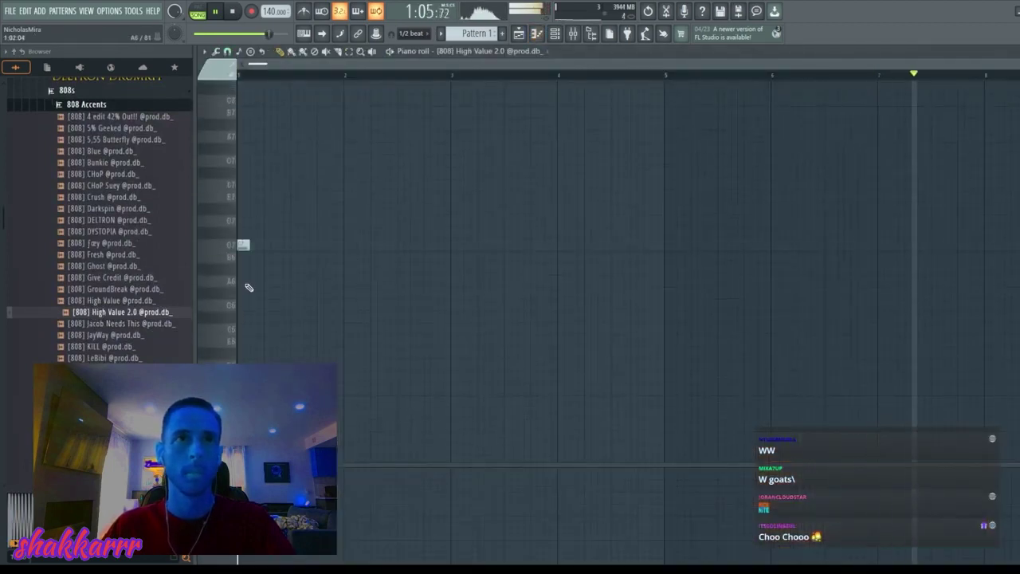
left_click(272, 295)
mouse_move(275, 294)
left_mouse_down()
mouse_move(451, 288)
mouse_move(444, 295)
left_mouse_up()
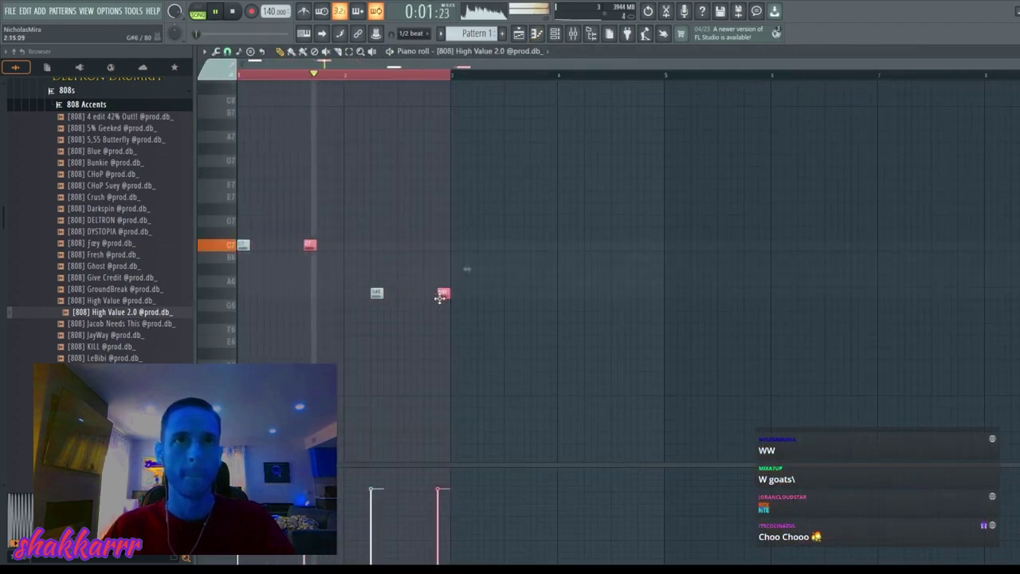
- Transpose all notes down an octave and replace the bar 2 notes with a C6 late in bar 2 and a G#5 in bar 3
key("ctrl+a")
key("ctrl+Down")
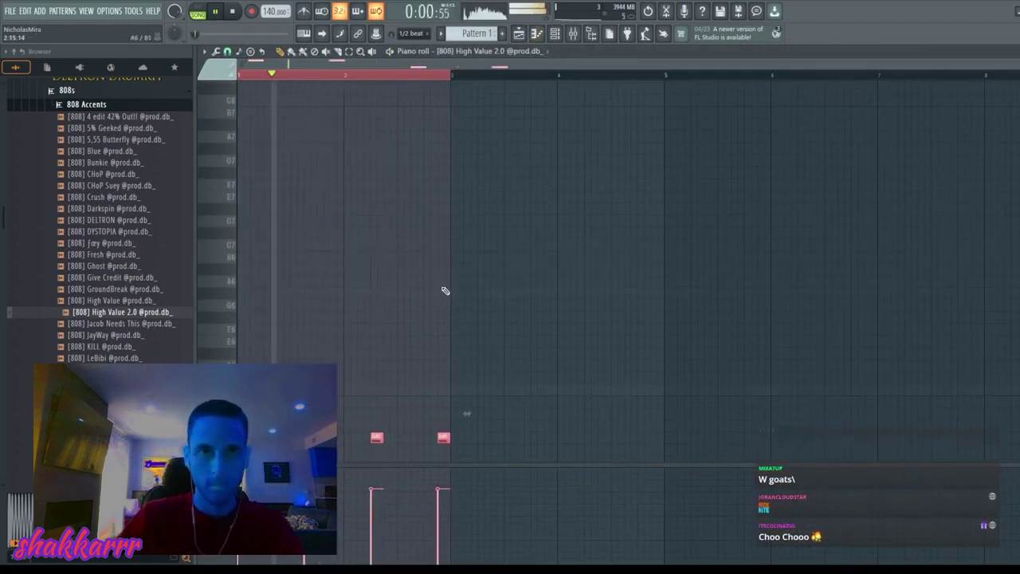
key("ctrl+d")
right_click(444, 438)
left_click(413, 389)
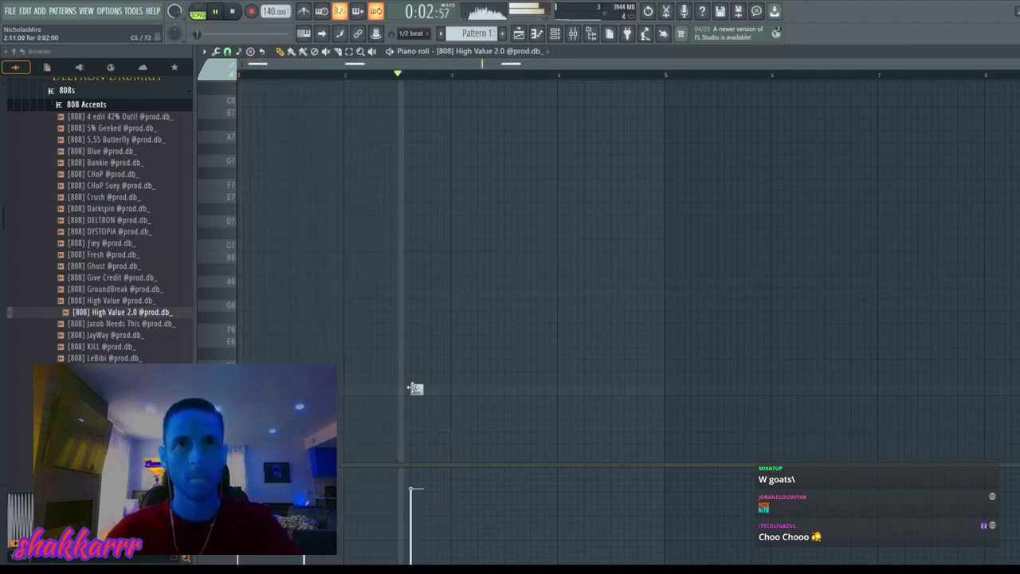
left_click(455, 451)
key("space")
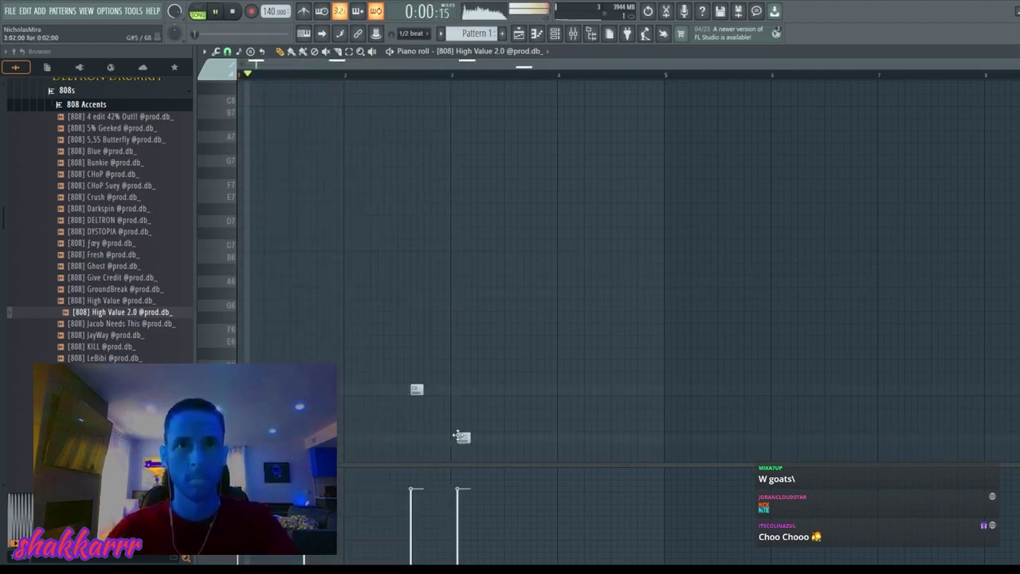
- Stretch the C6 notes legato up to bar 3, using the G#5 as end marker, and delete that G#5
left_click_drag(458, 436, 452, 436)
key("ctrl+l")
right_click(514, 440)
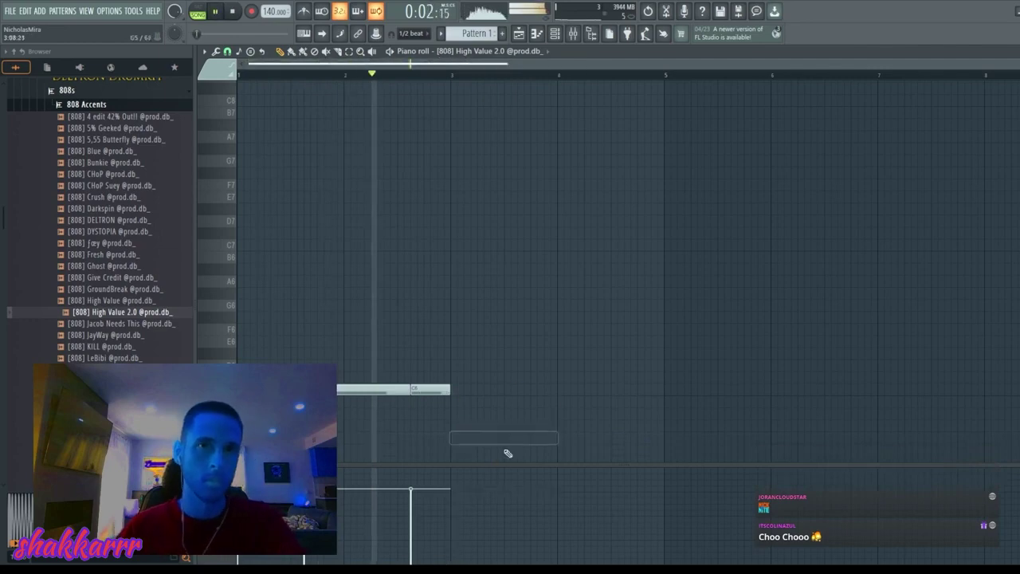
- Duplicate the two-bar C6 phrase into bars 3 and 4, transposed down four semitones to G#5
key("ctrl+b")
key("shift+Down")
key("shift+Down")
key("shift+Down")
key("shift+Down")
- Raise the velocity of all notes to maximum and duplicate the four-bar bassline into bars 5 to 8
key("ctrl+a")
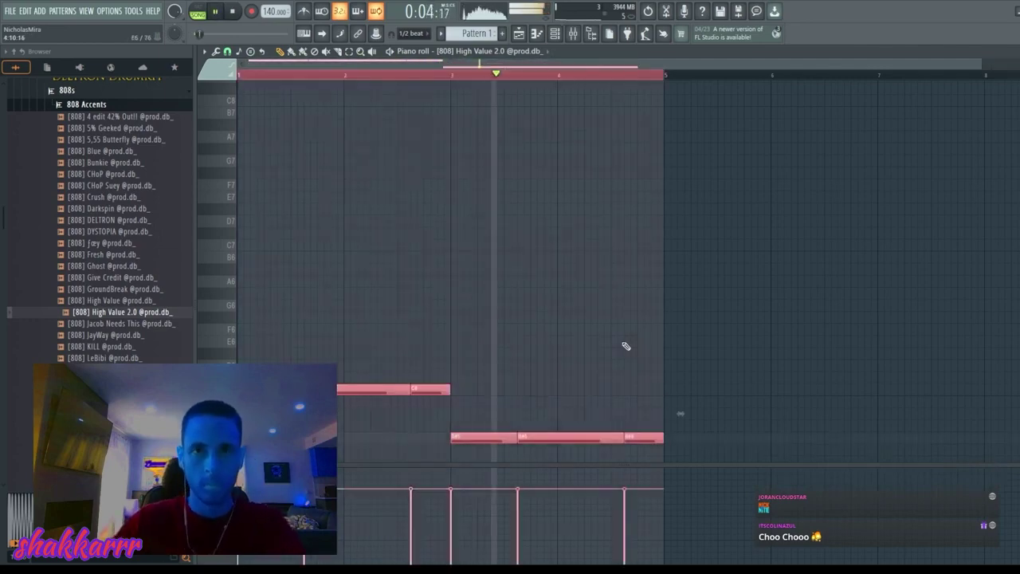
scroll(624, 342, "up", 5, "alt")
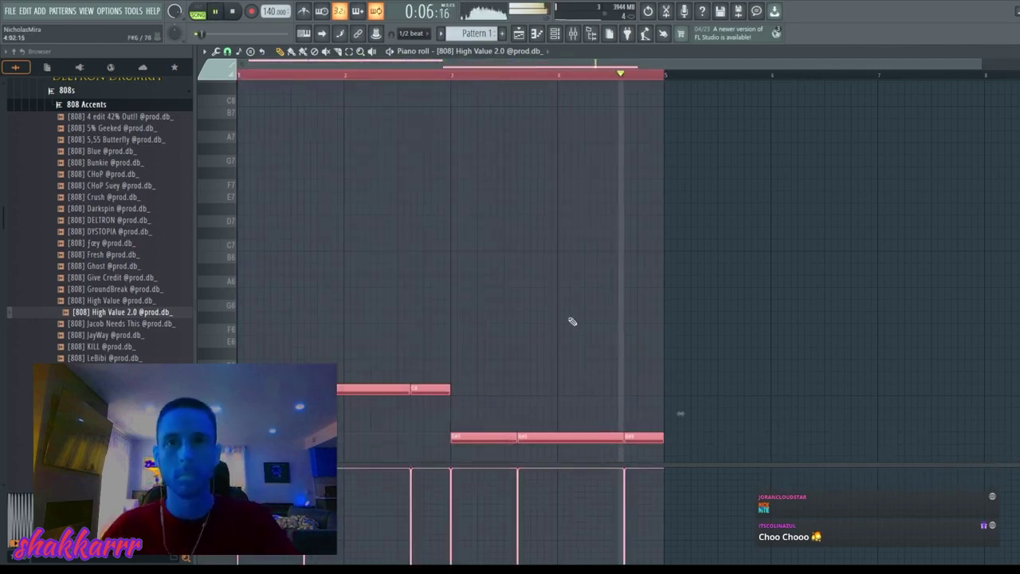
key("ctrl+b")
key("ctrl+d")
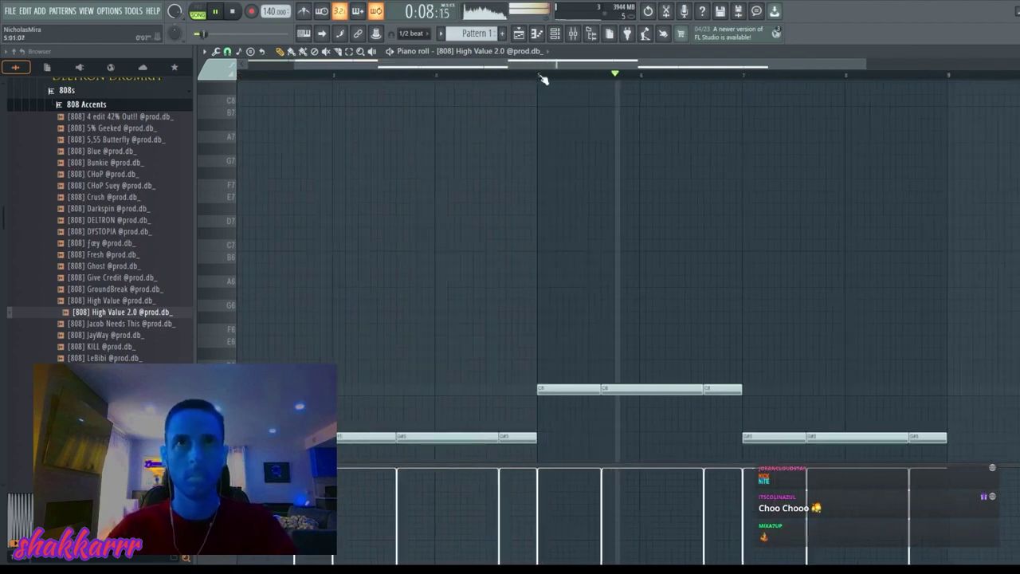
- Transpose both groups of C6 notes down an octave to C5
scroll(545, 81, "down", 2, "ctrl")
left_click_drag(679, 419, 25, 191, "ctrl")
key("ctrl+Down")
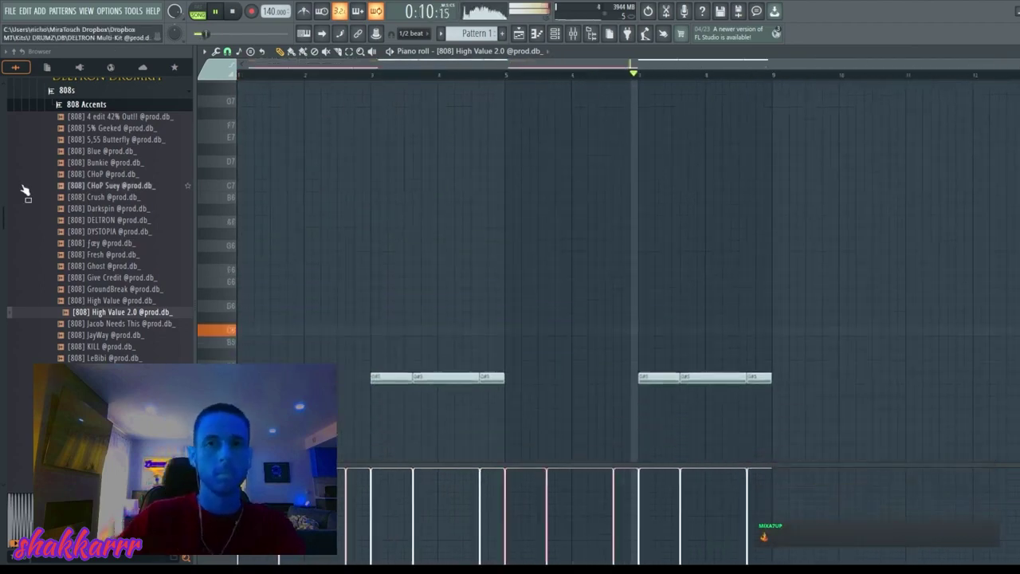
key("ctrl+d")
- Slice the last G#5 note of bar 4 into two notes
key("F7")
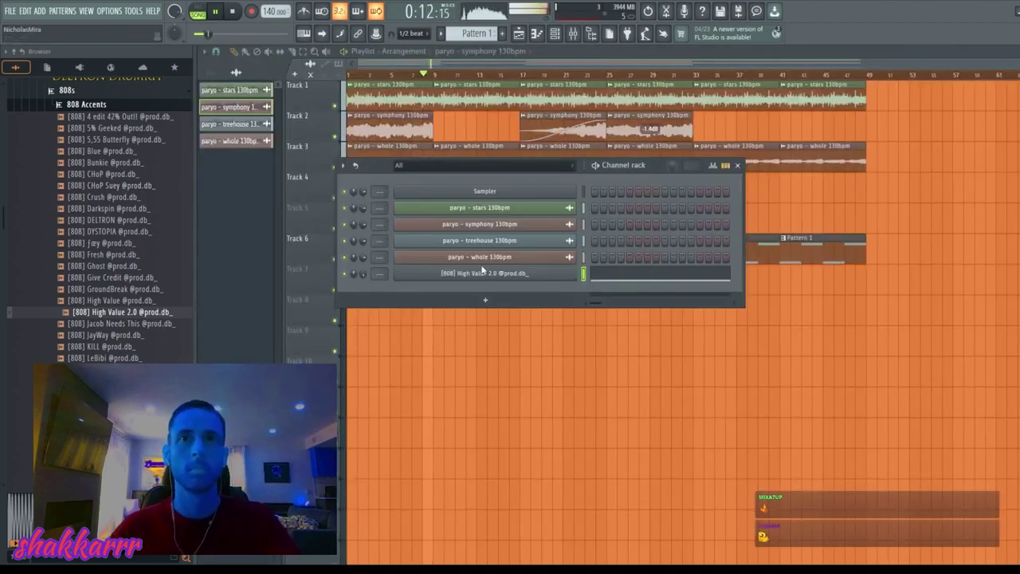
left_click(621, 274)
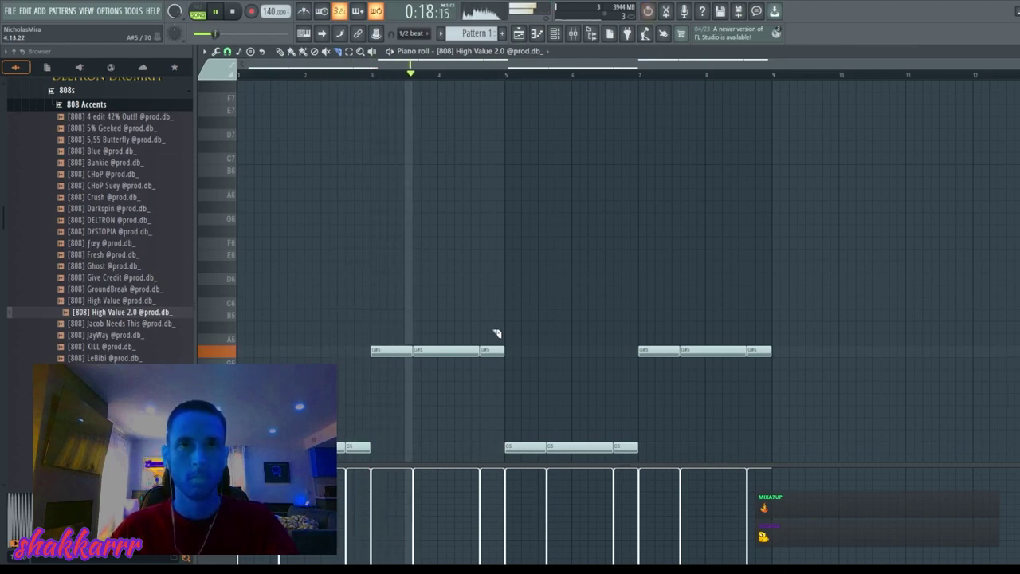
left_click(493, 351)
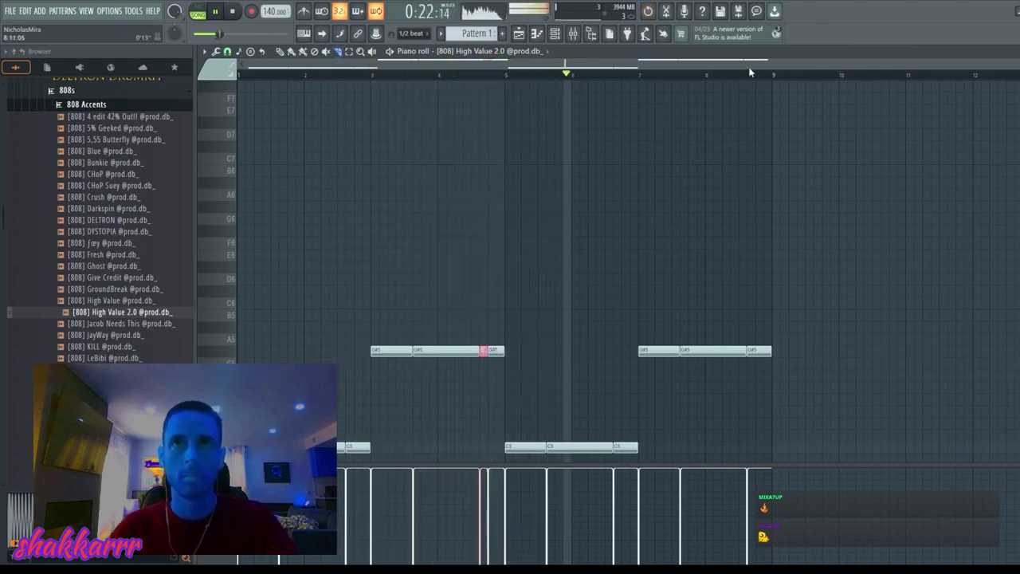
- Slice the last G#5 note of bar 8 in two, and reopen the 808's piano roll
scroll(749, 73, "up", 3)
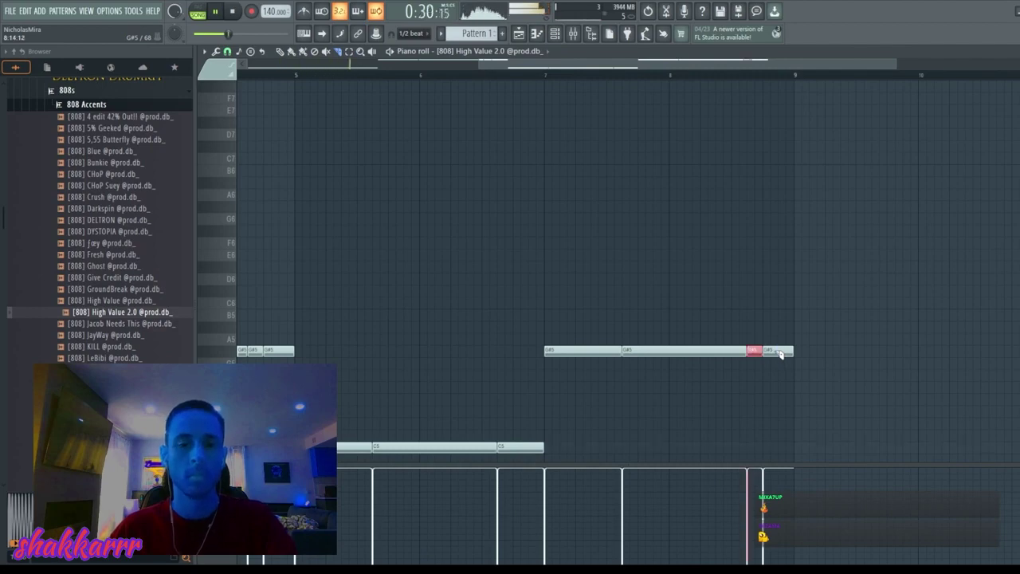
key("F7")
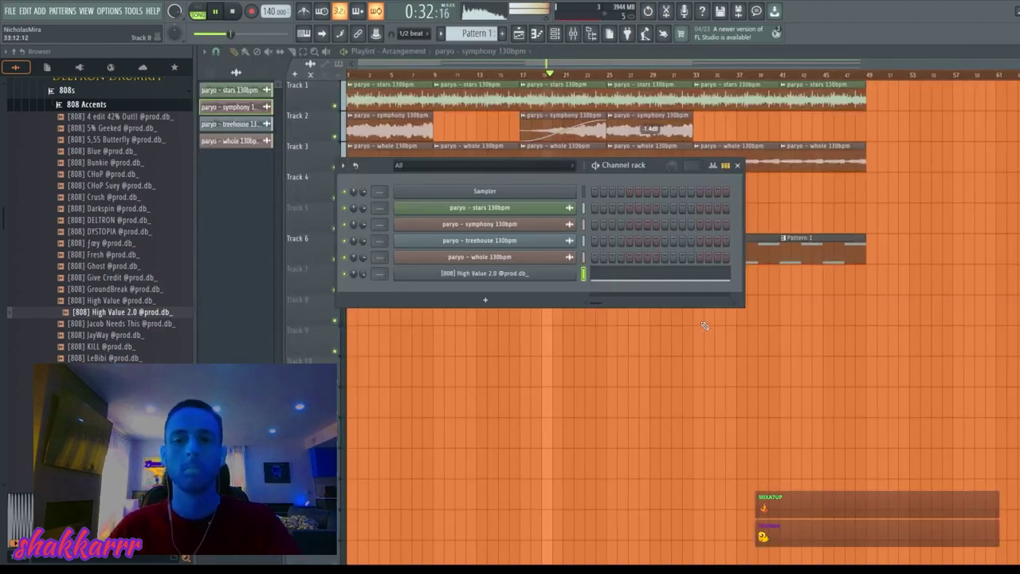
left_click(619, 283)
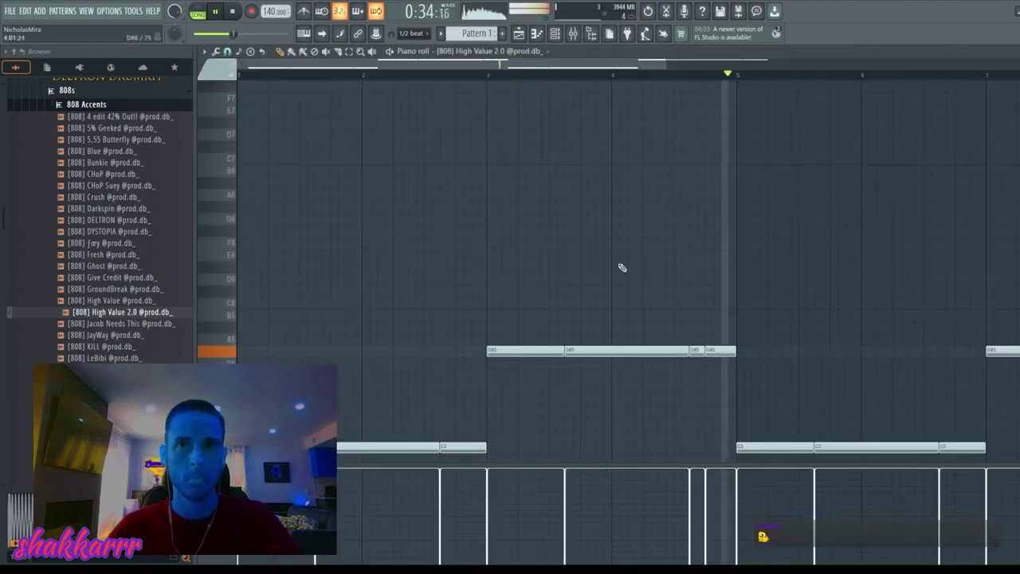
- Draw a short B5 note in bar 8, just before the last G#5 note of the 808 pattern
scroll(577, 84, "down", 4)
scroll(778, 77, "up", 3)
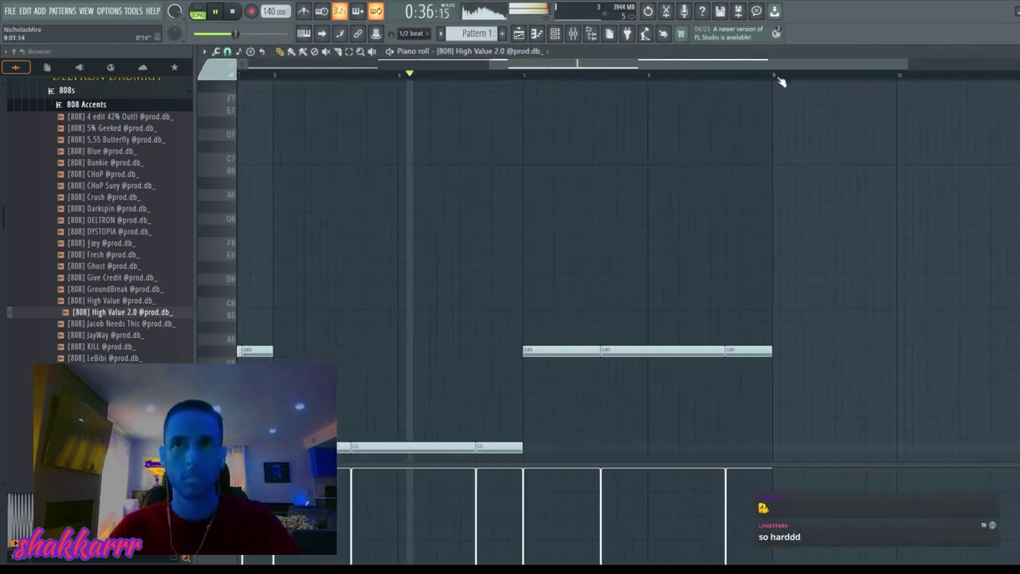
left_click(703, 316)
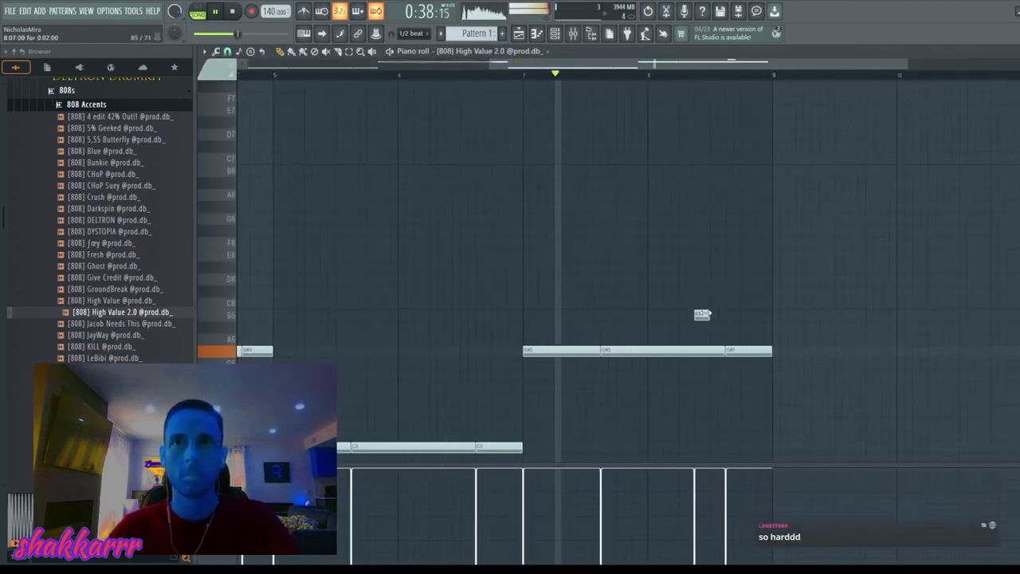
key("alt+u")
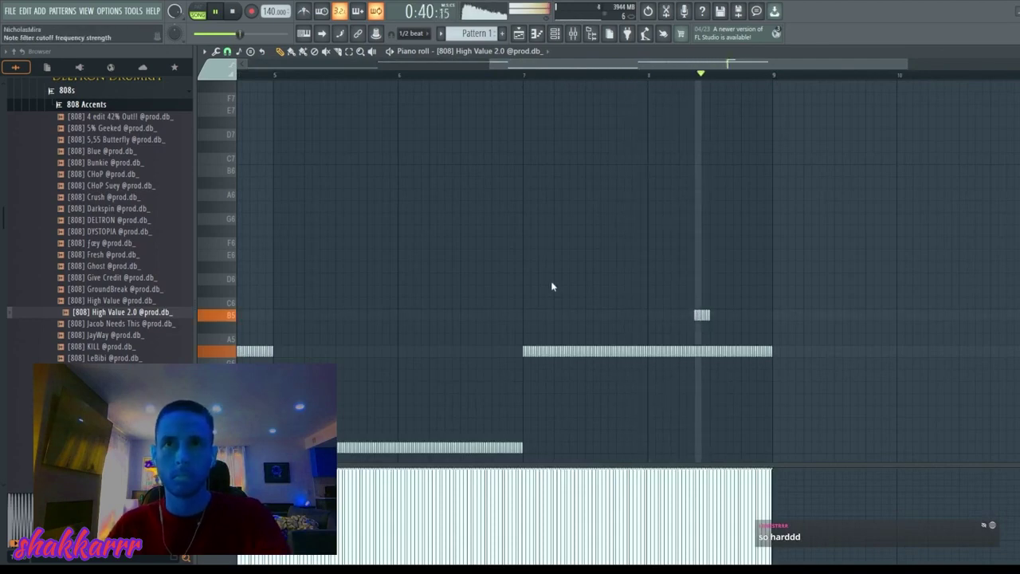
key("Escape")
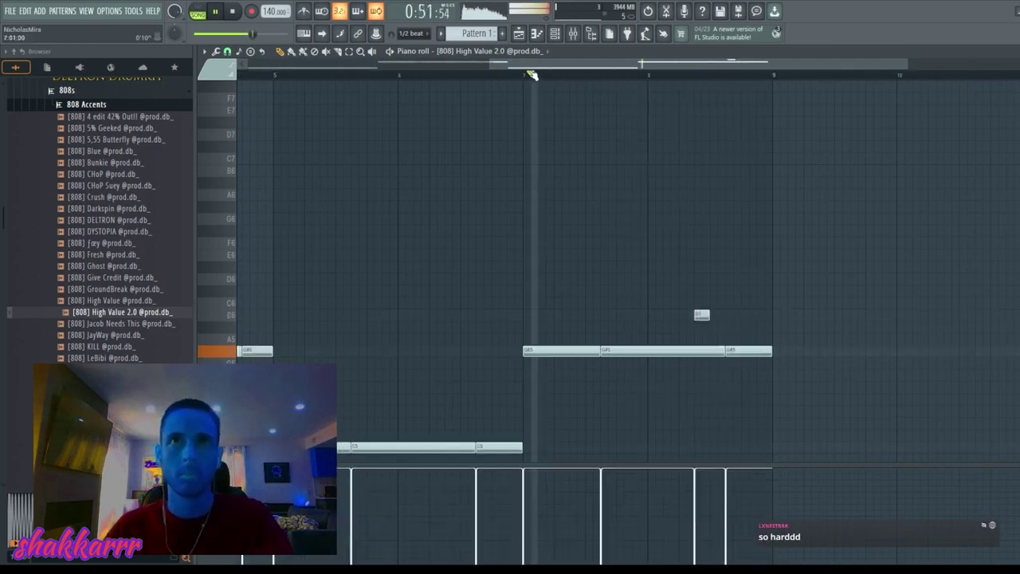
- Chop the short B5 note in bar 8 into a fast roll of tiny notes
left_click(701, 314)
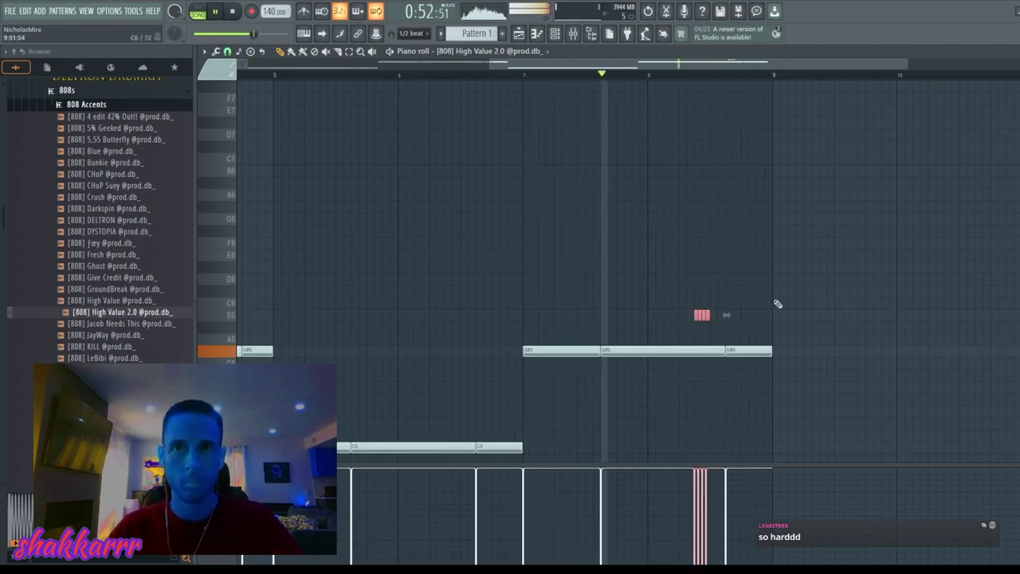
left_click(706, 316)
left_click(708, 316)
left_click_drag(726, 298, 640, 319, "ctrl")
left_click(660, 316)
left_click(719, 340)
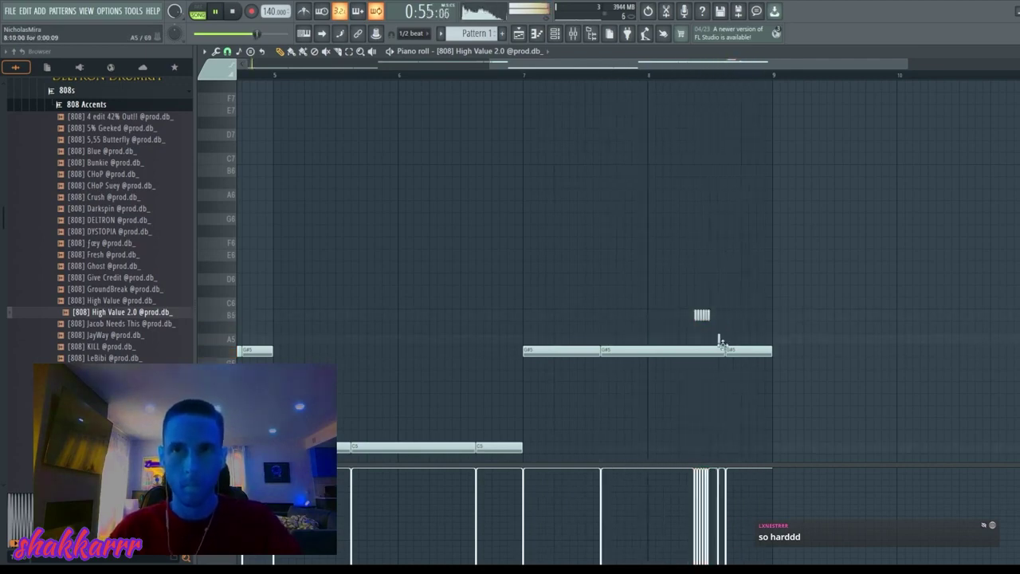
right_click(720, 340)
- Transpose all notes of the 808 pattern up an octave and audition them
key("ctrl+a")
key("ctrl+Up")
key("ctrl+d")
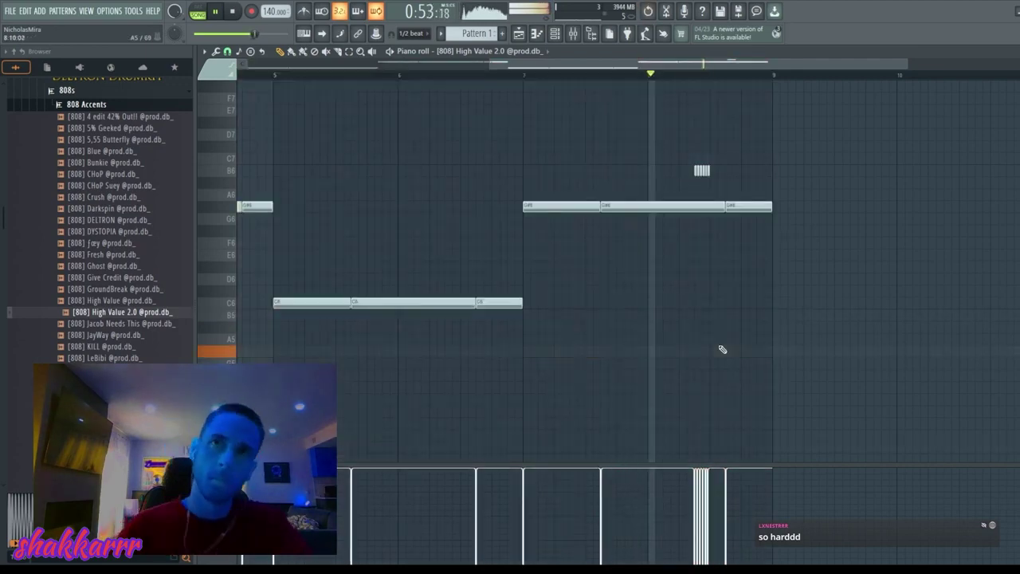
scroll(679, 275, "up", 2)
scroll(679, 275, "up", 1)
key("space")
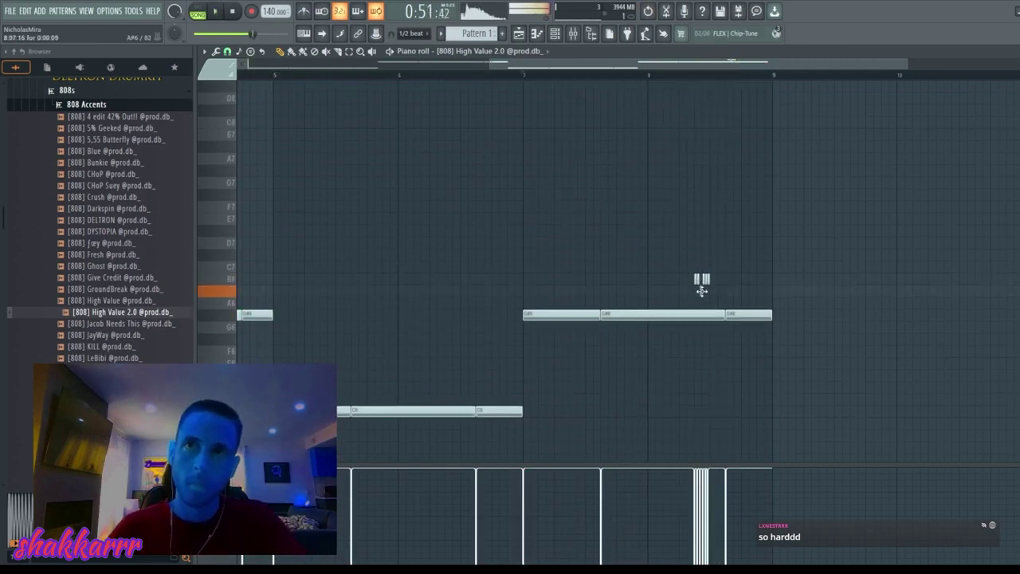
key("space")
- Lower the chopped note roll in bar 8 by one semitone and transpose all notes down an octave
left_click_drag(722, 284, 653, 263, "ctrl")
key("shift+Down")
key("ctrl+a")
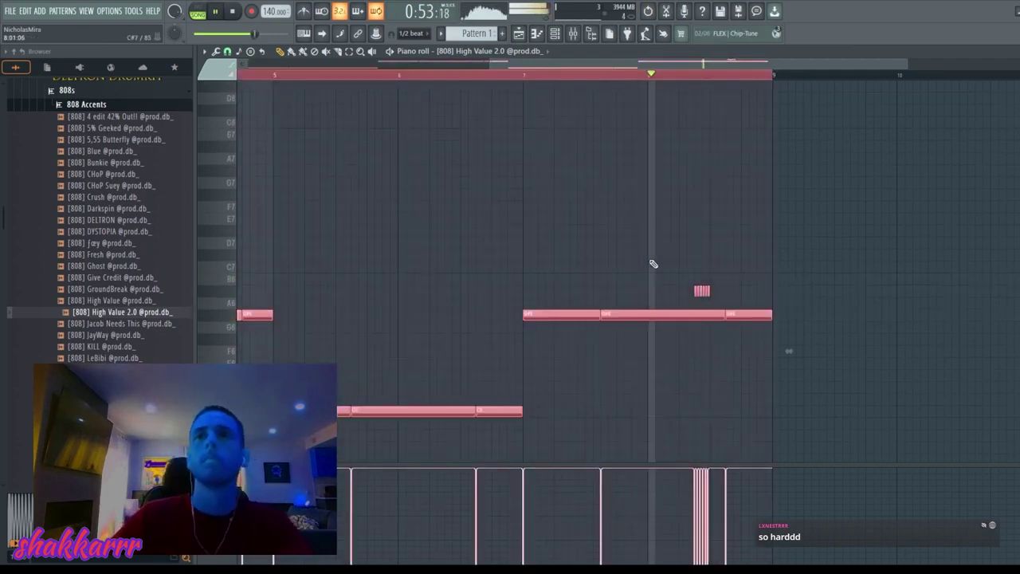
key("ctrl+Down")
key("ctrl+d")
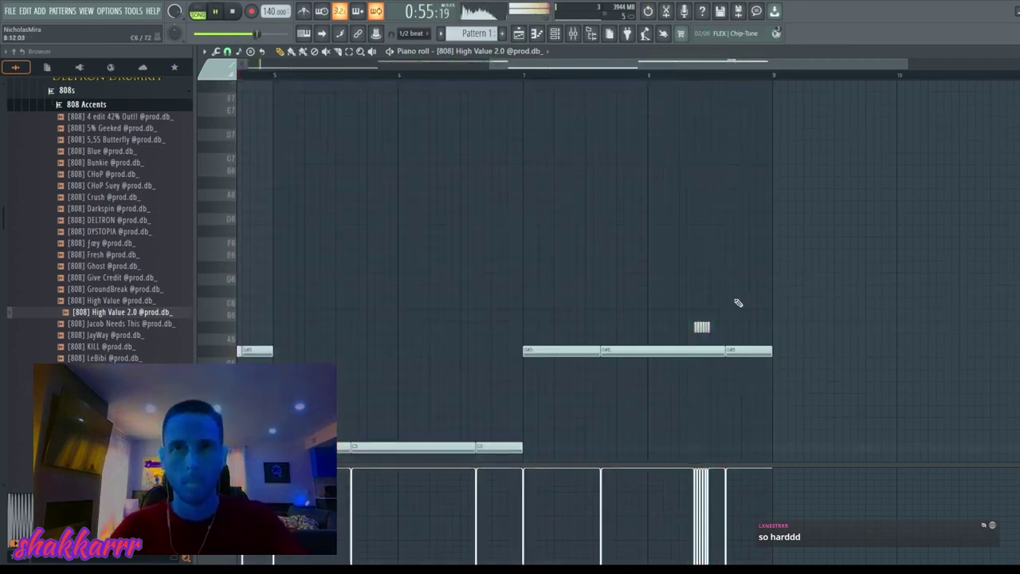
- Raise the last G#5 note of bar 8 to A#5 and play back the arrangement
left_click_drag(743, 352, 741, 325)
key("space")
key("space")
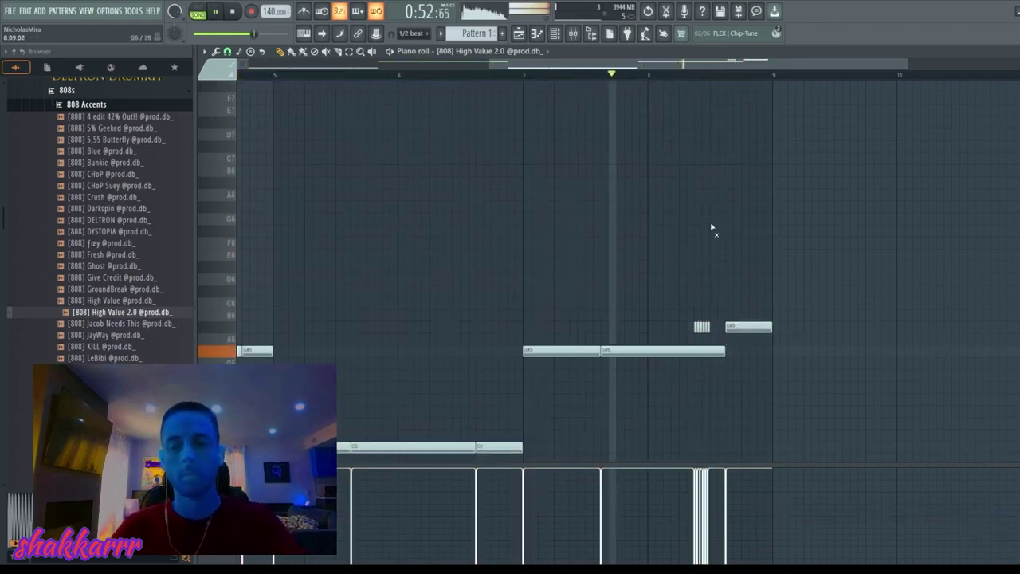
key("F7")
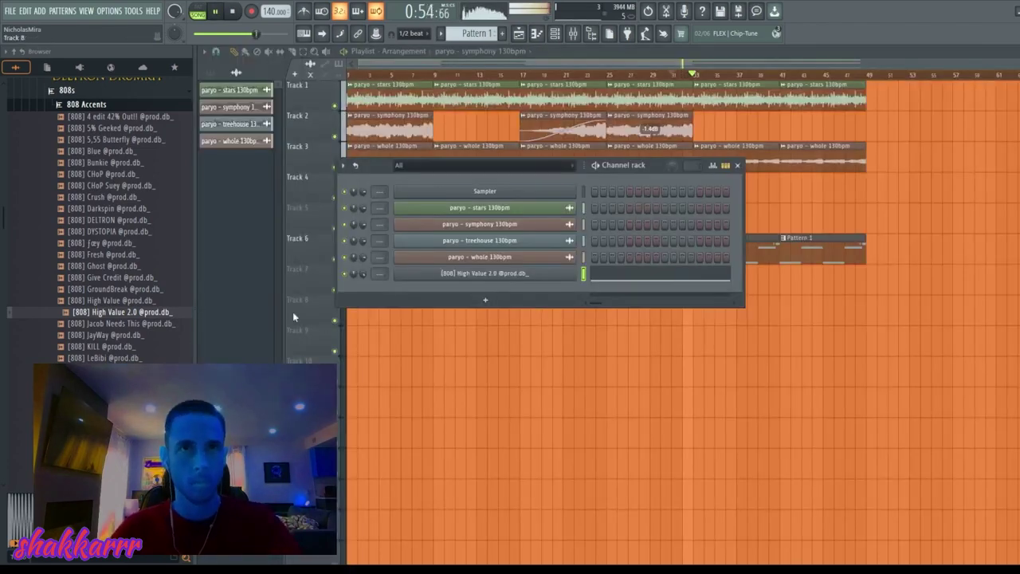
key("space")
key("space")
- Move the last 808 note of bar 8 back down to G#5
left_click(635, 279)
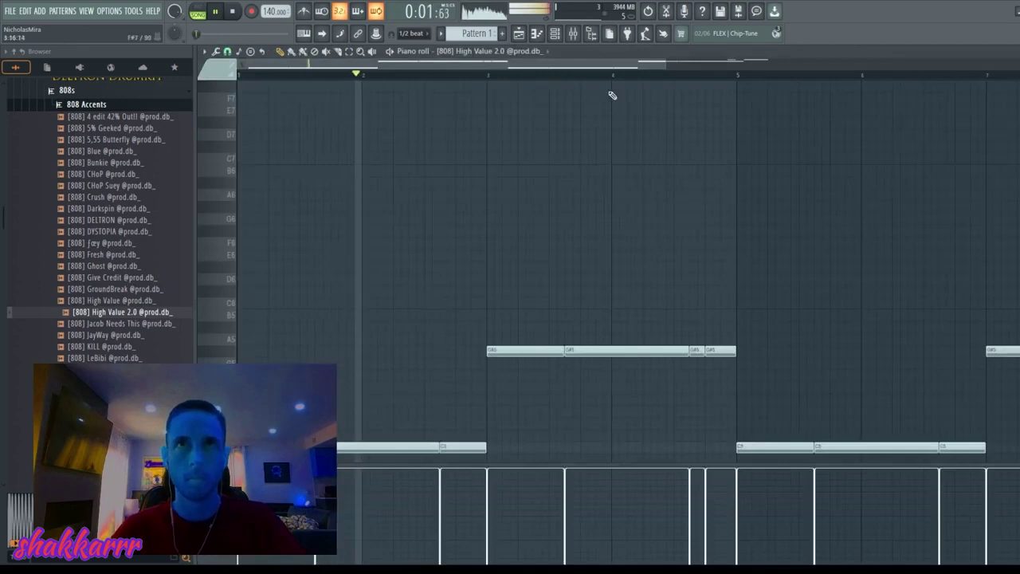
scroll(619, 82, "down", 5)
left_click_drag(808, 220, 754, 245)
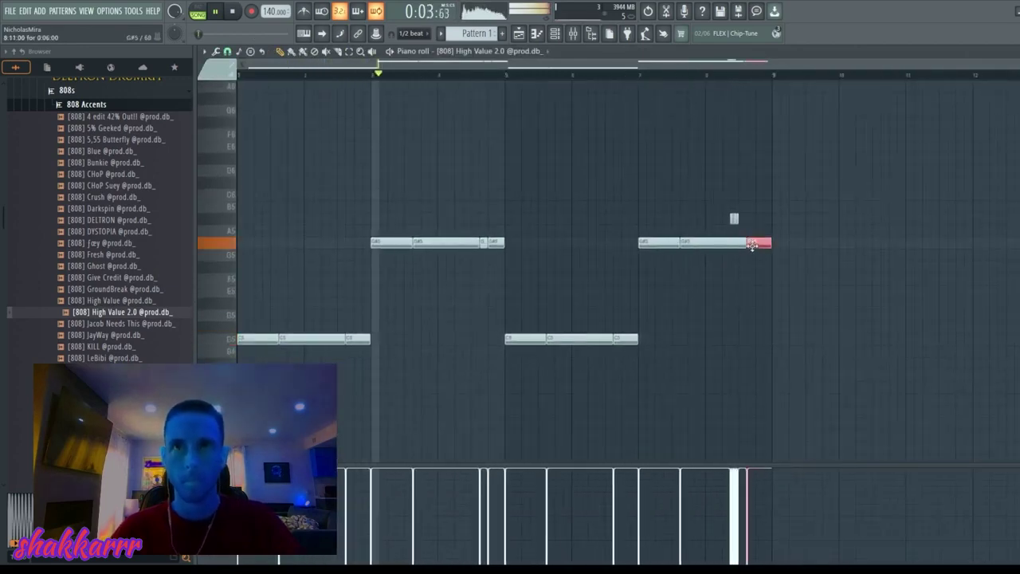
- Load the Charlie Sheen clap from the kit's Claps folder into the channel rack with a hit on step 9
key("F7")
scroll(91, 284, "up", 5)
left_click(79, 298)
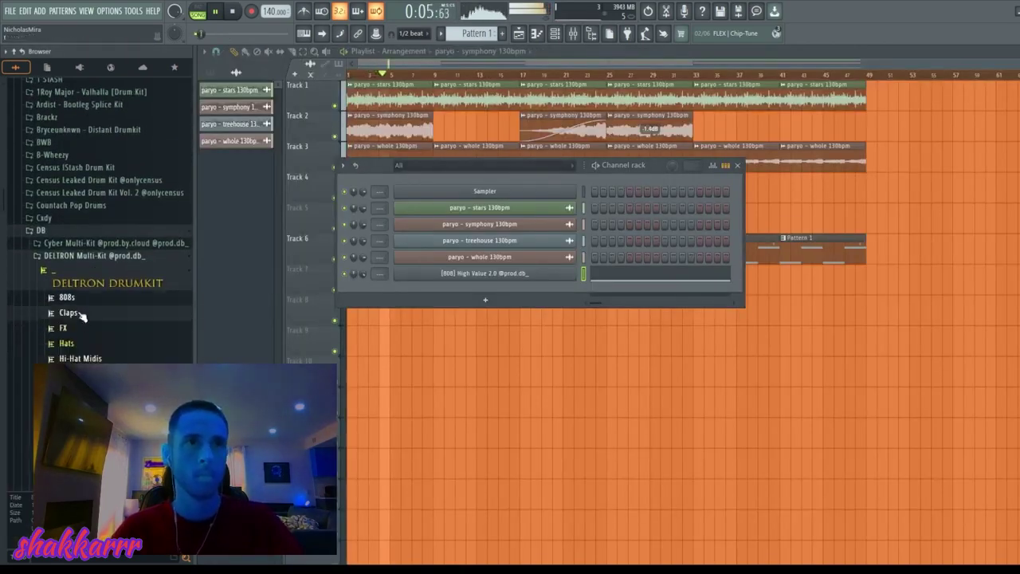
left_click(79, 310)
left_click(111, 335)
left_click(148, 359)
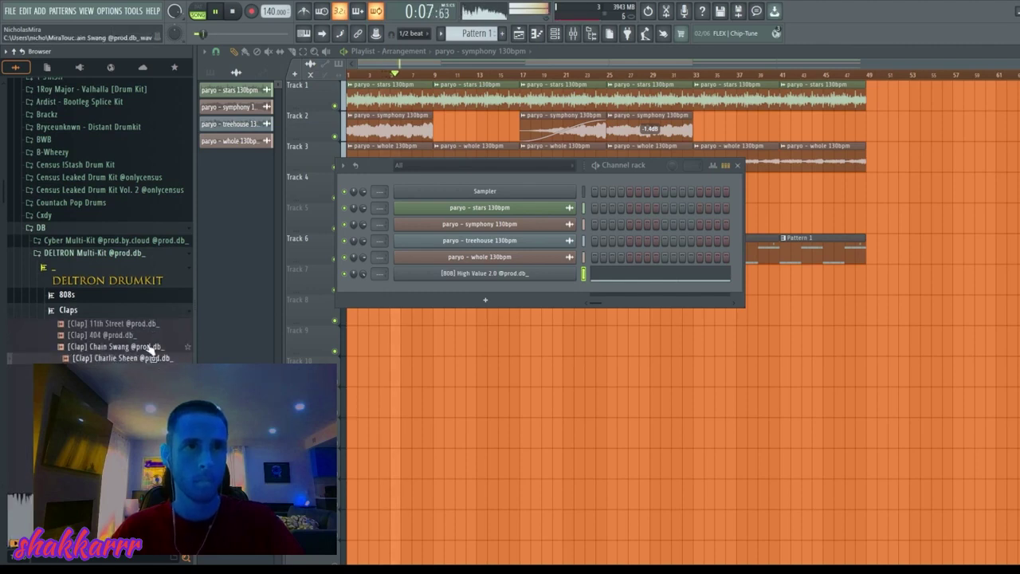
left_click_drag(146, 359, 672, 298)
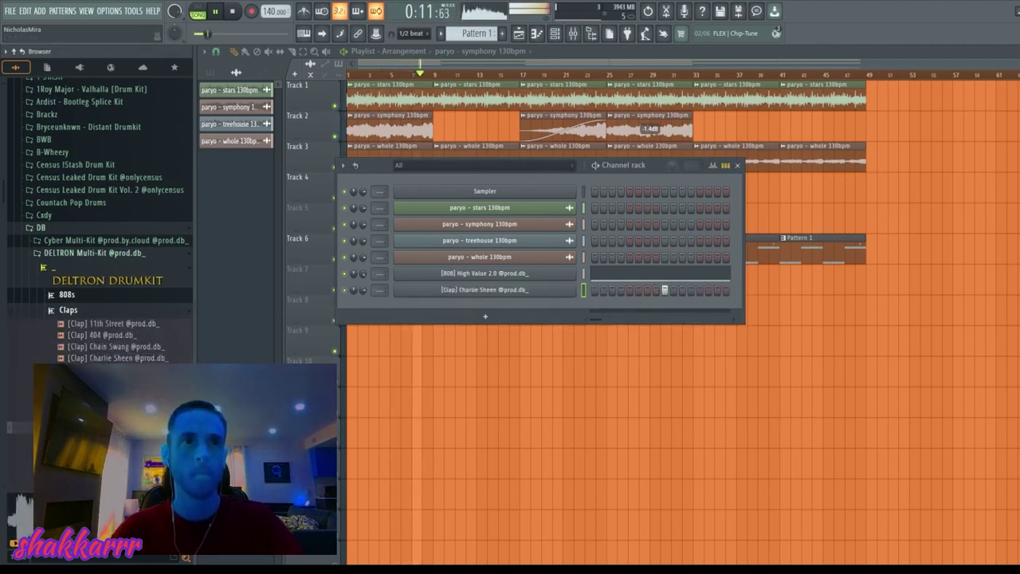
- Load the Paul Pierce snare with hits on steps 5 and 13, and clear the clap's step 9
left_click(79, 314)
left_click(70, 431)
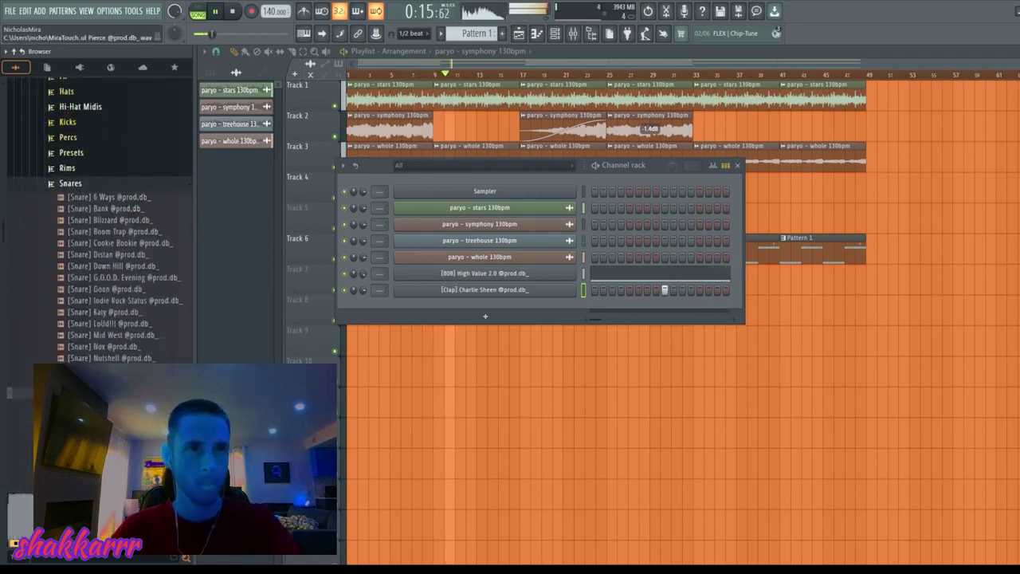
left_click_drag(576, 311, 687, 312)
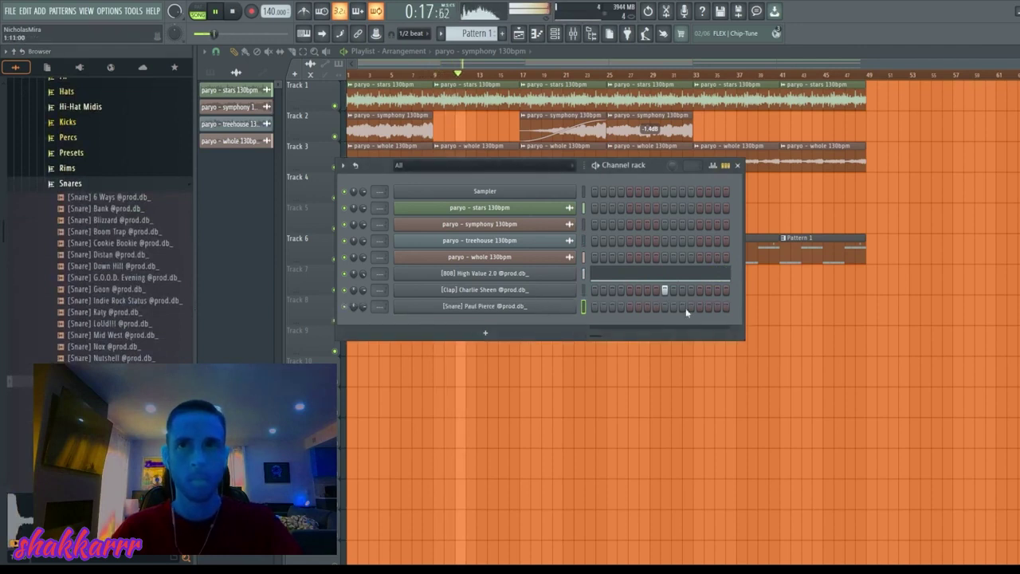
left_click(630, 307)
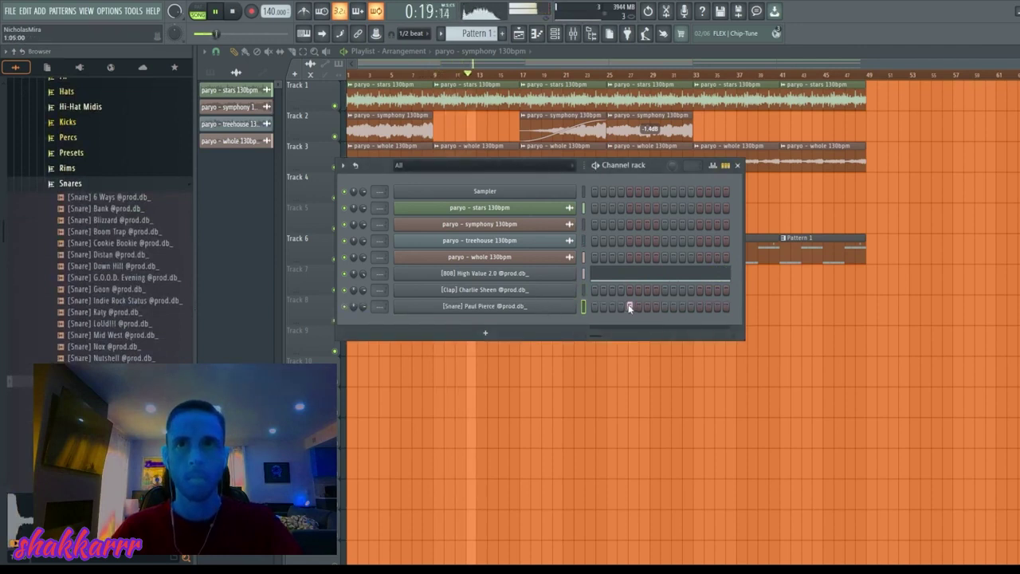
left_click(701, 307)
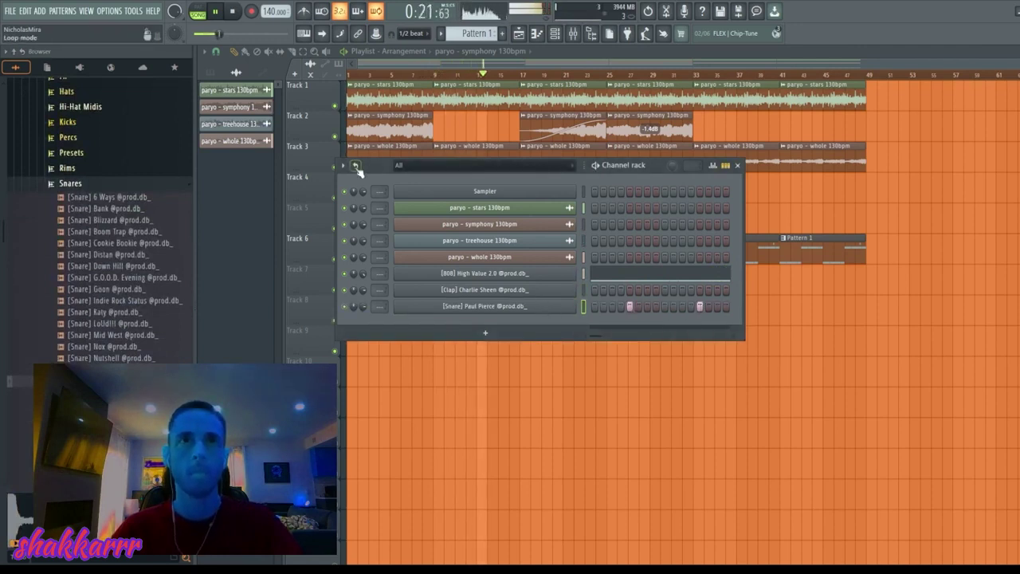
- Load the Quilt hi-hat from the Hat Tricks folder with hits on steps 3, 4, 7, 8, 11, 12, 15 and 16
left_click(71, 91)
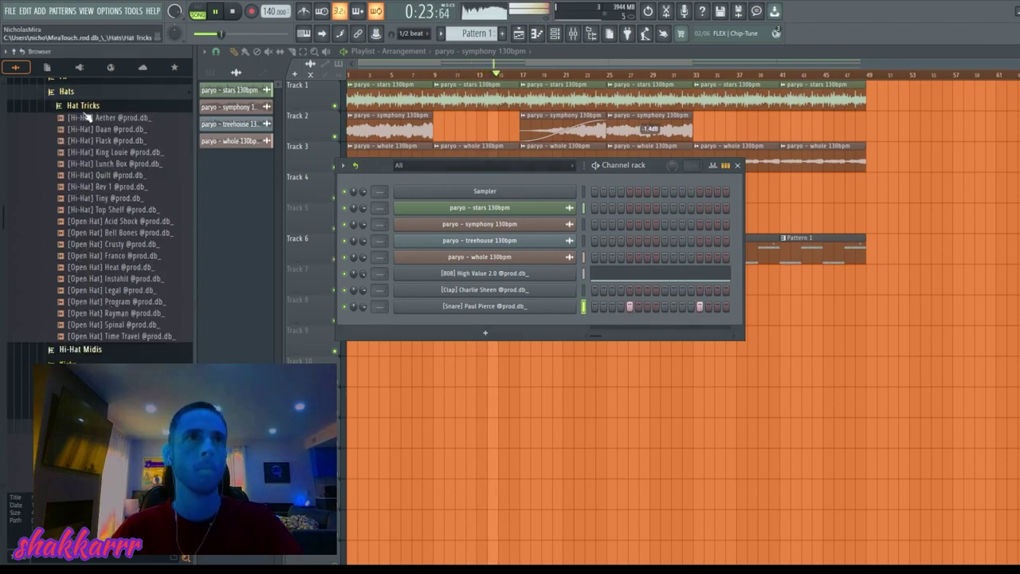
left_click_drag(496, 316, 499, 319)
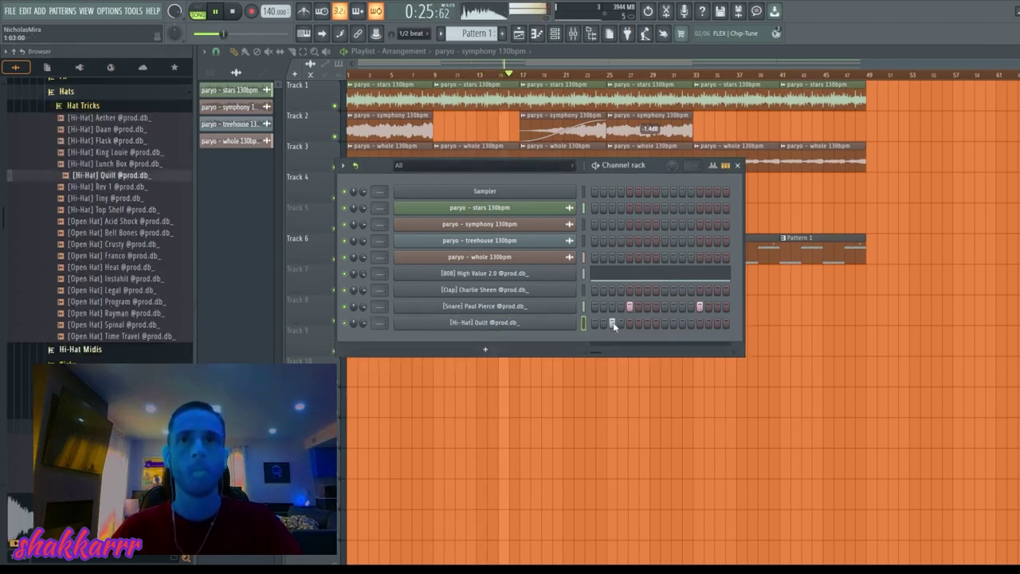
left_click(621, 323)
left_click(682, 323)
left_click(691, 323)
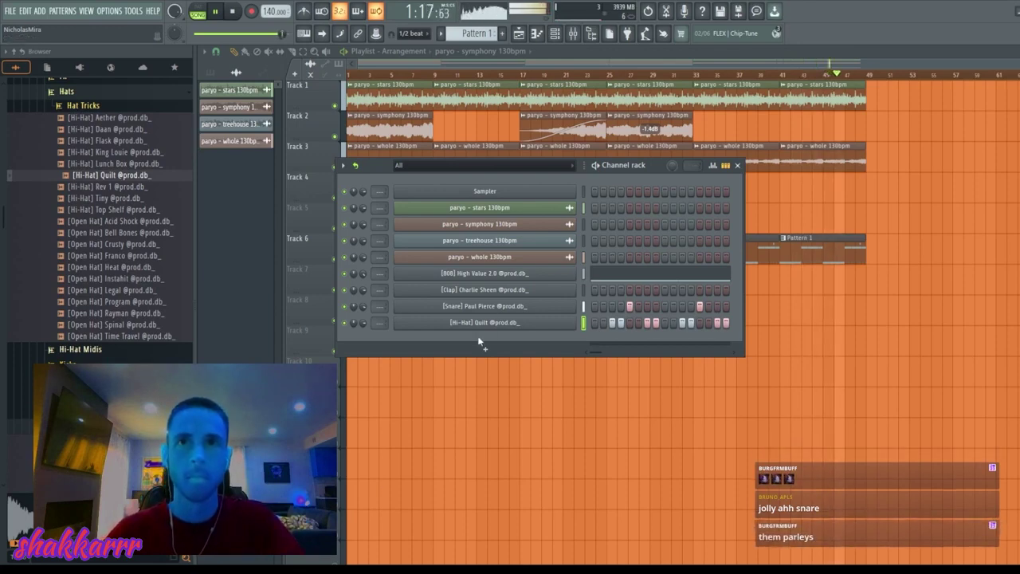
- Clear the Paul Pierce snare's steps and set the Quilt hi-hat hits to steps 1 to 9, 11, 13 and 15
left_click(585, 307)
key("ctrl+x")
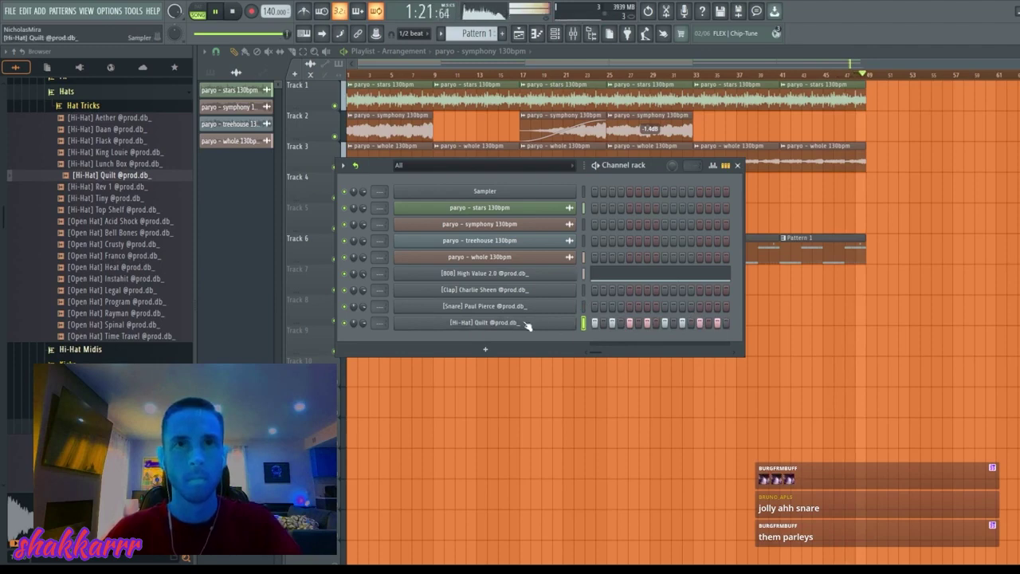
left_click_drag(597, 325, 673, 326)
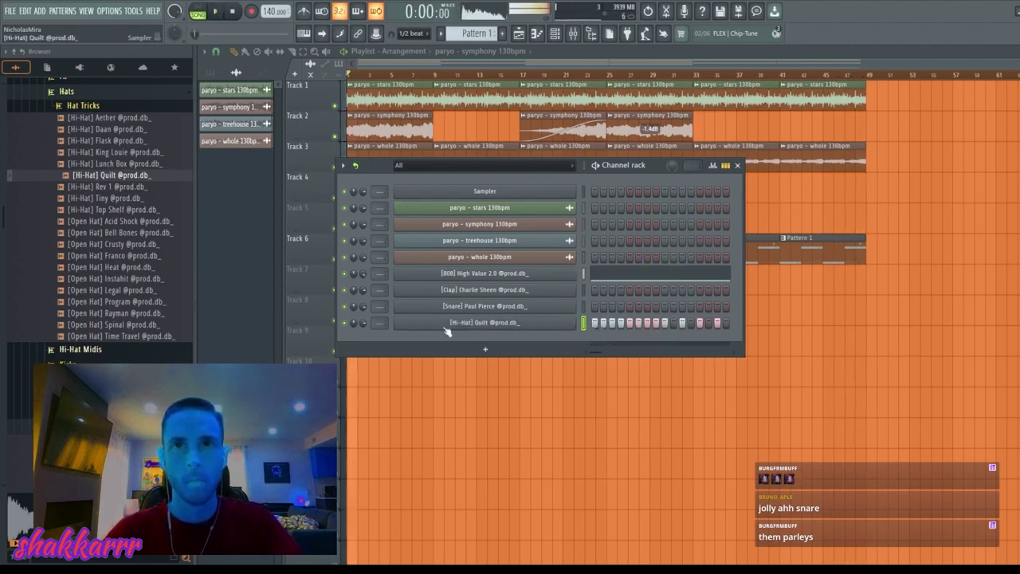
- Audition the open hat samples in the Hat Tricks folder
left_click(112, 325)
left_click(115, 314)
left_click(122, 292)
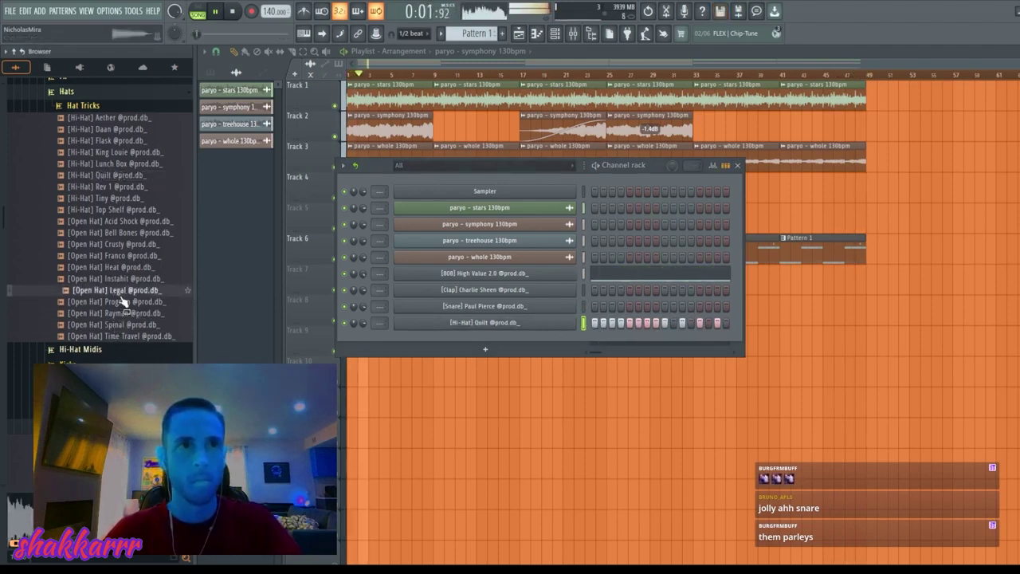
left_click(123, 280)
left_click(125, 271)
left_click(138, 259)
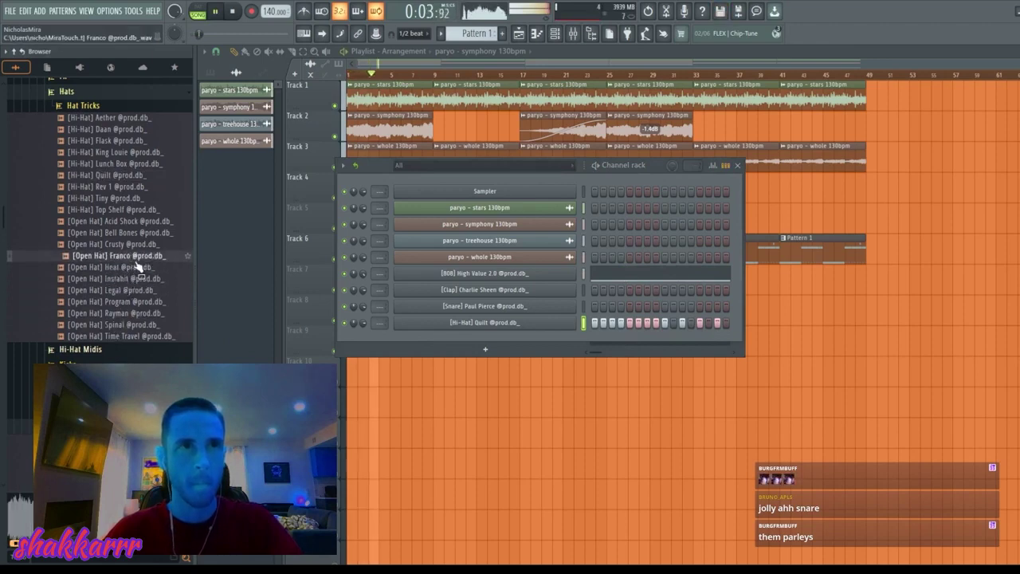
left_click(135, 271)
left_click(153, 247)
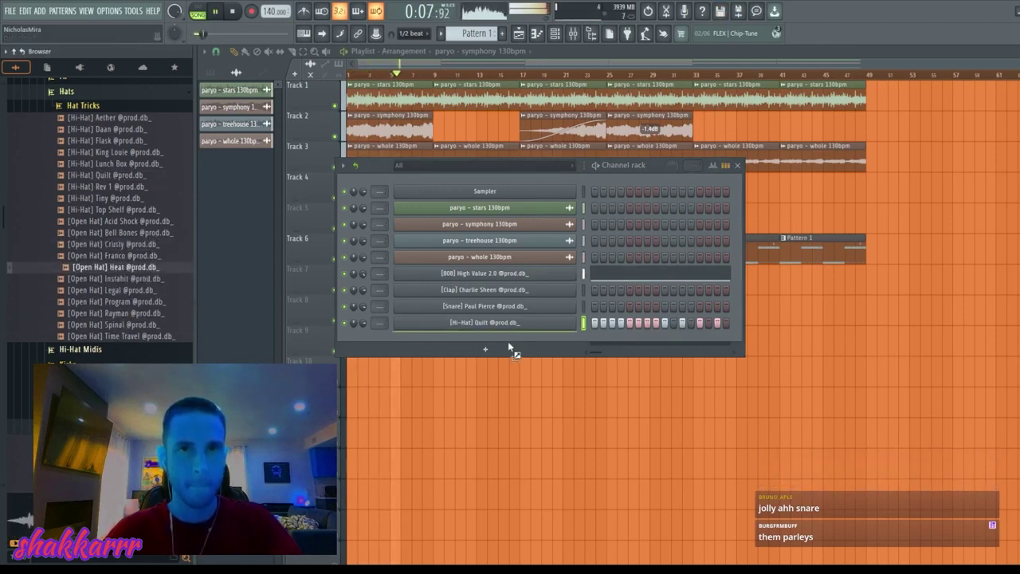
- Load the Heat open hat with a hit on step 1, and adjust its sample start and length
left_click_drag(508, 341, 643, 341)
left_click(594, 339)
left_click(519, 338)
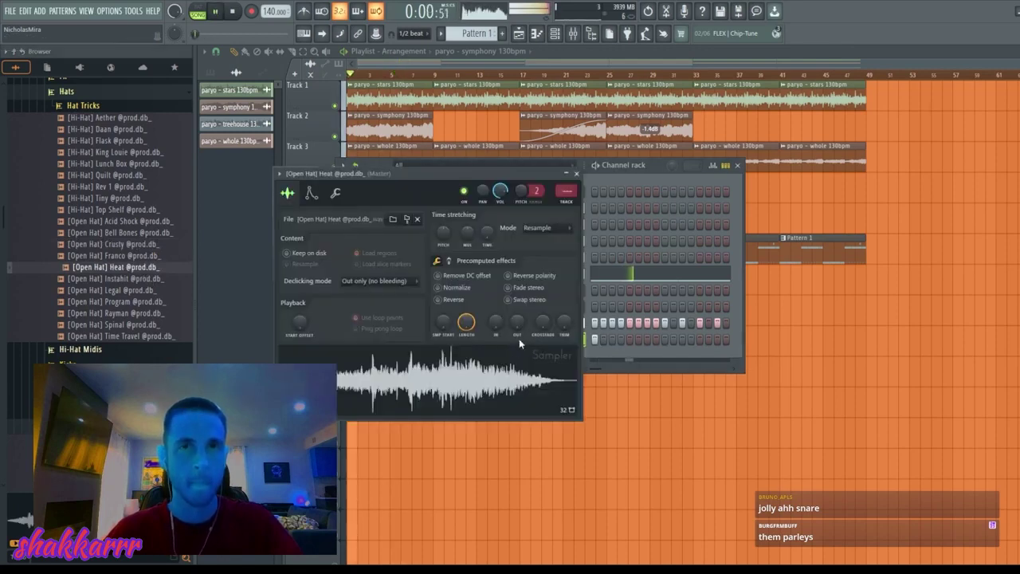
left_click_drag(445, 324, 469, 320)
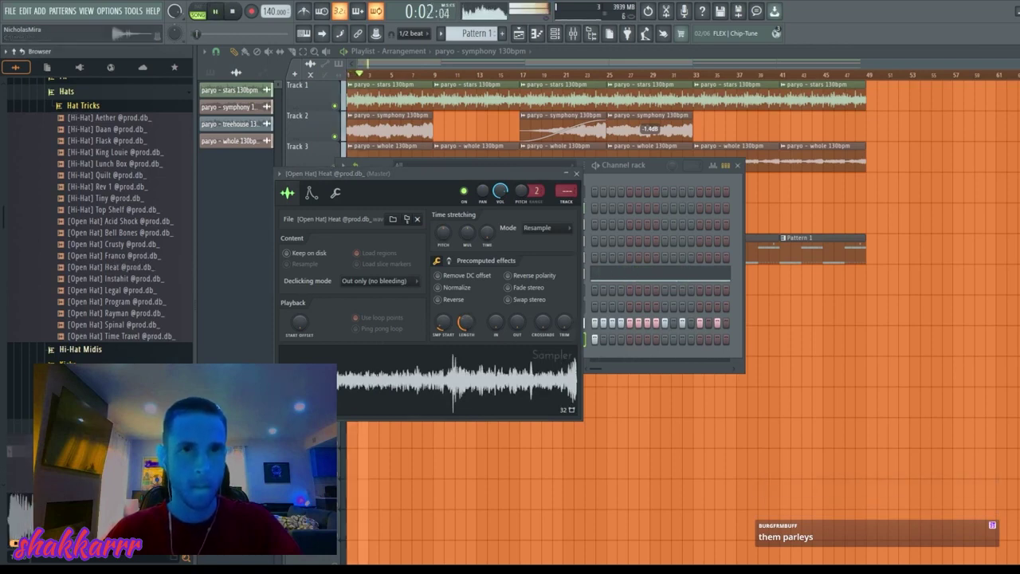
left_click(617, 349)
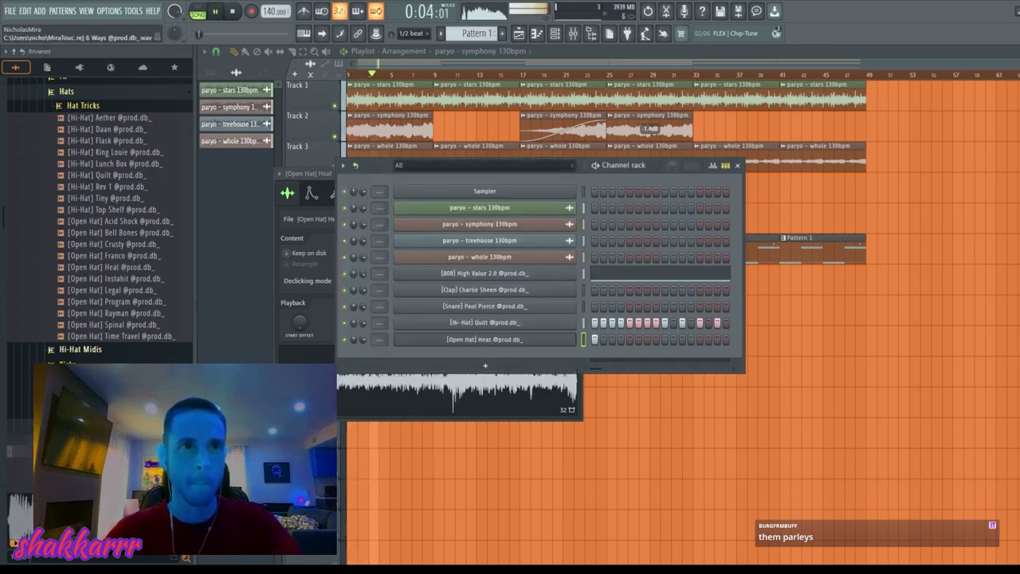
- Load the 6 Ways snare into the channel rack with hits on steps 9 and 15
left_click_drag(502, 364, 504, 359)
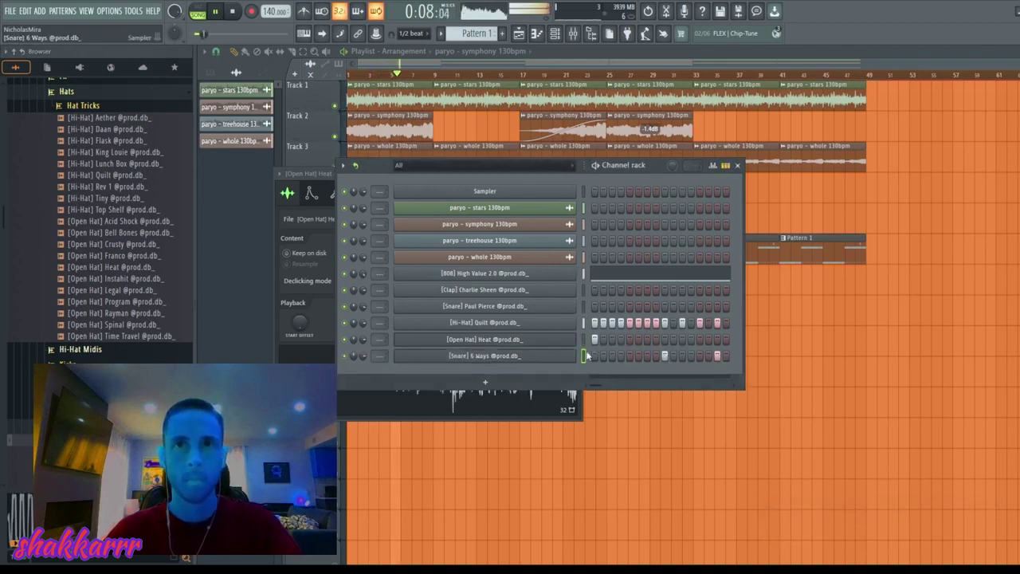
- Duplicate the 6 Ways snare's one-bar pattern so that its hits fill eight bars
key("F7")
key("ctrl+a")
key("ctrl+d")
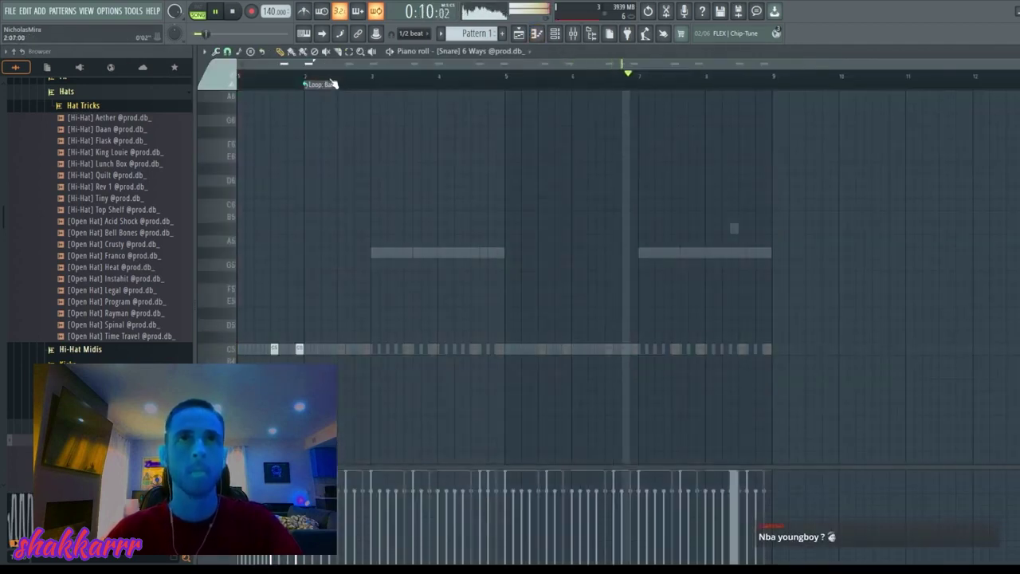
left_click_drag(310, 82, 250, 101)
key("ctrl+b")
key("ctrl+b")
key("ctrl+b")
key("ctrl+b")
key("ctrl+b")
key("ctrl+b")
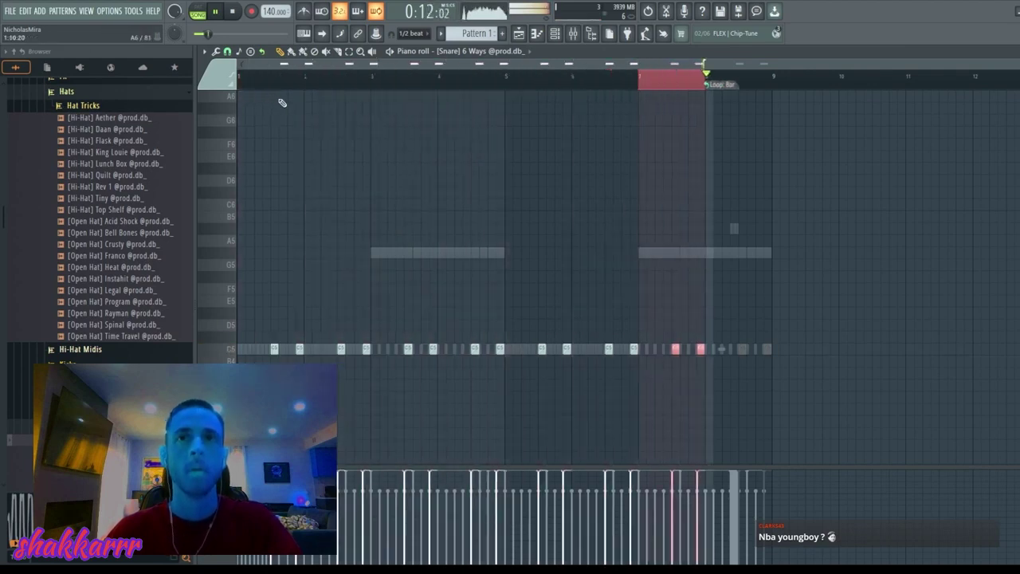
key("ctrl+d")
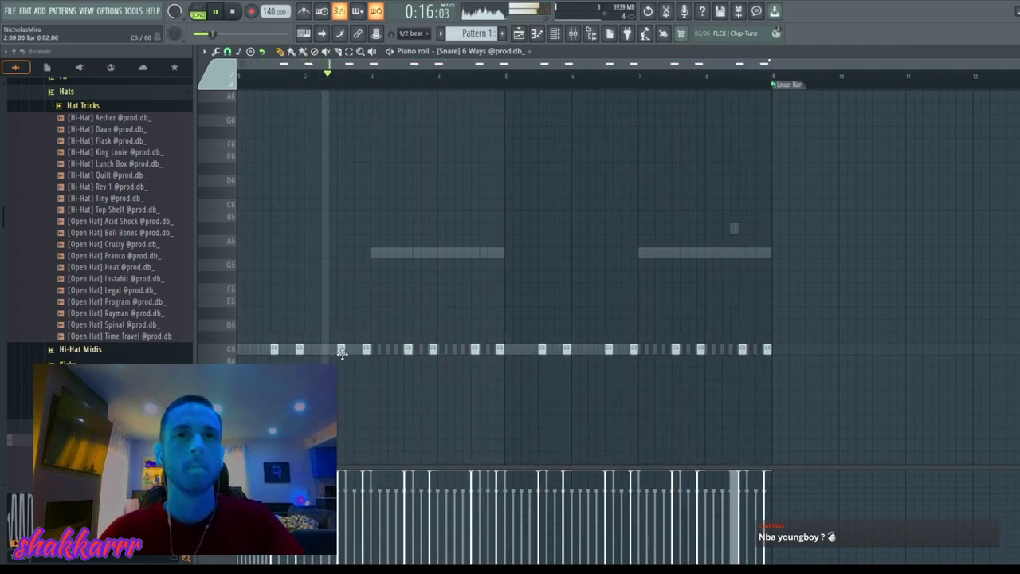
- Delete the last 6 Ways snare hit in bars 2, 4, 6 and 8
right_click(366, 348)
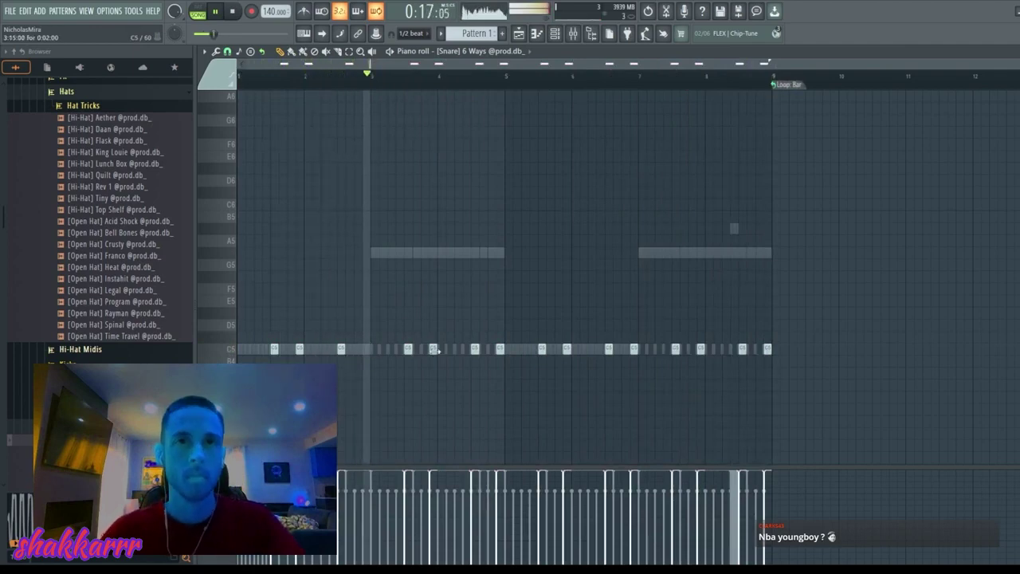
right_click(499, 350)
right_click(635, 349)
right_click(767, 350)
key("Escape")
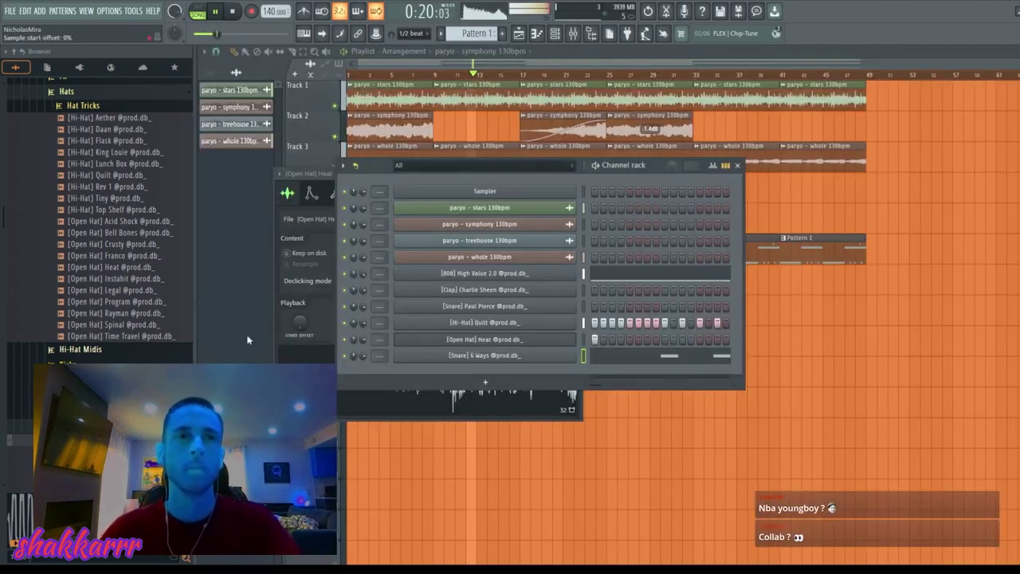
- Replace the 6 Ways snare with the Three 6 Mafia snare and adjust its sample length and time stretching, using Stretch mode
scroll(485, 356, "up", 1)
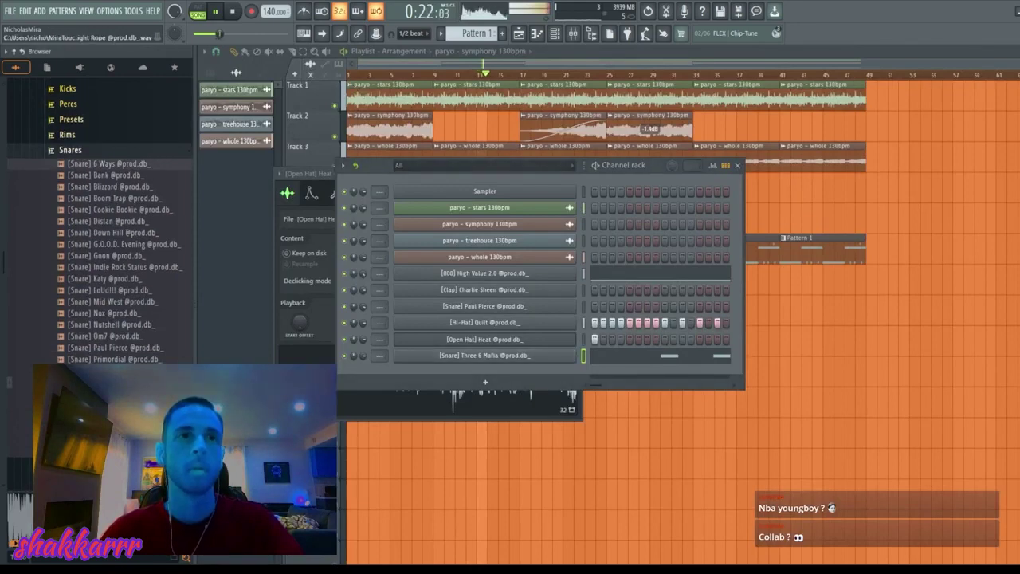
left_click(458, 355)
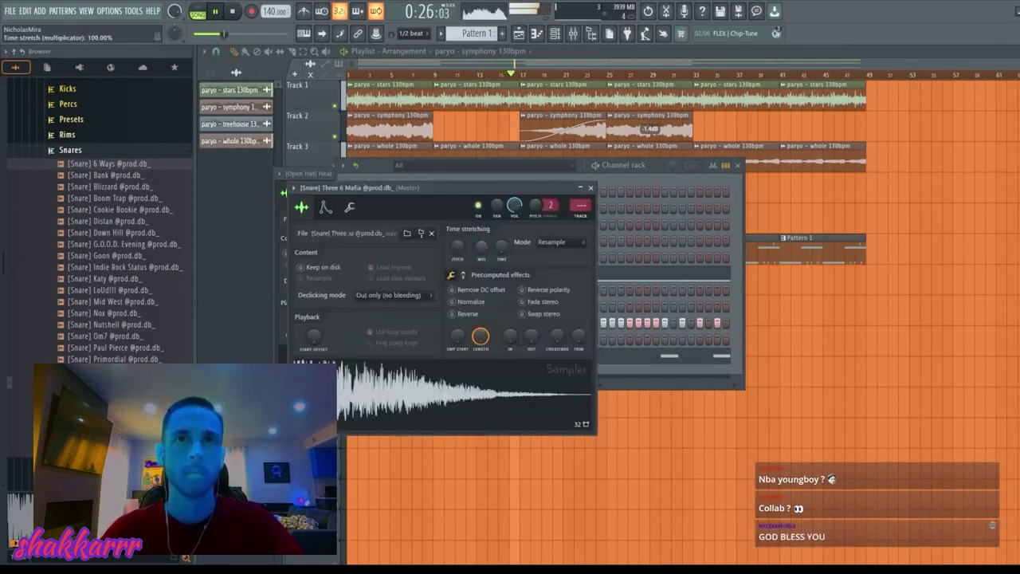
left_click_drag(481, 336, 482, 340)
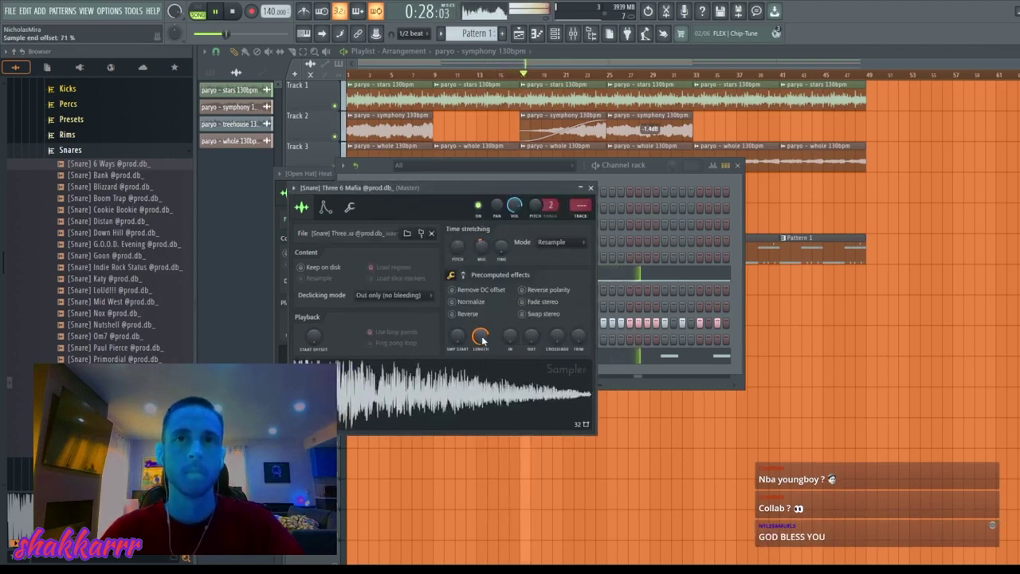
left_click_drag(481, 248, 481, 254)
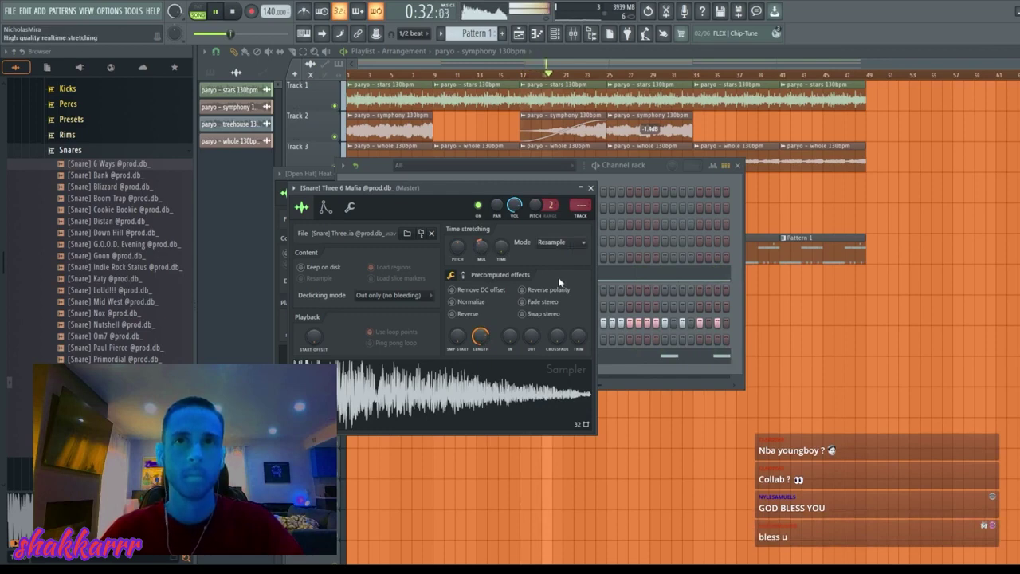
left_click_drag(483, 343, 483, 340)
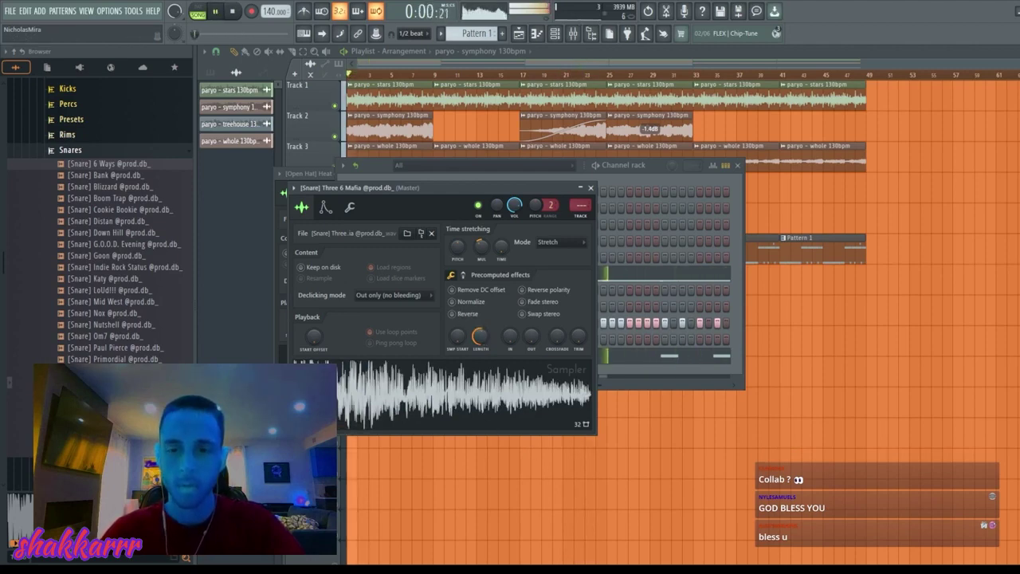
key("space")
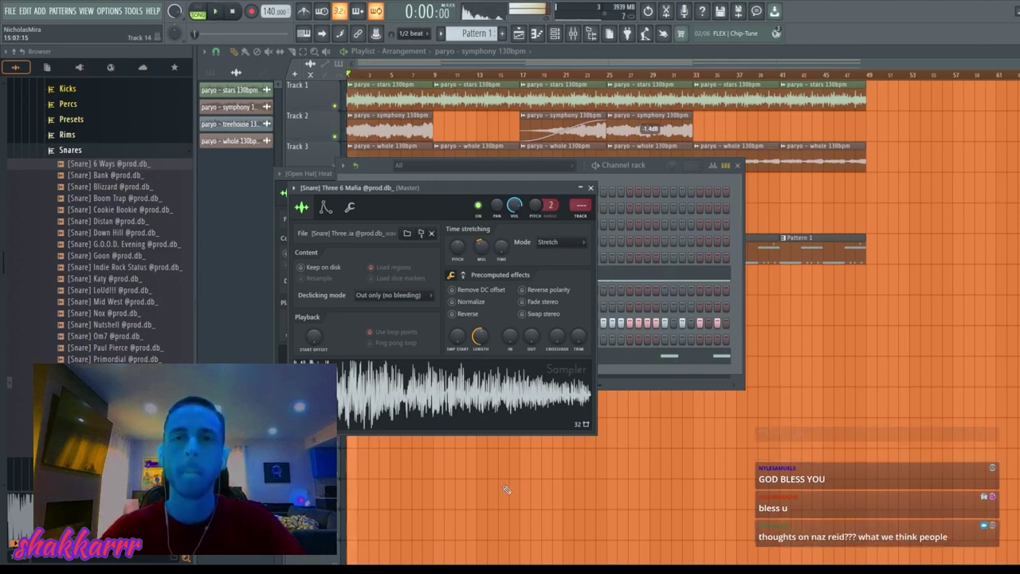
left_click(622, 368)
key("space")
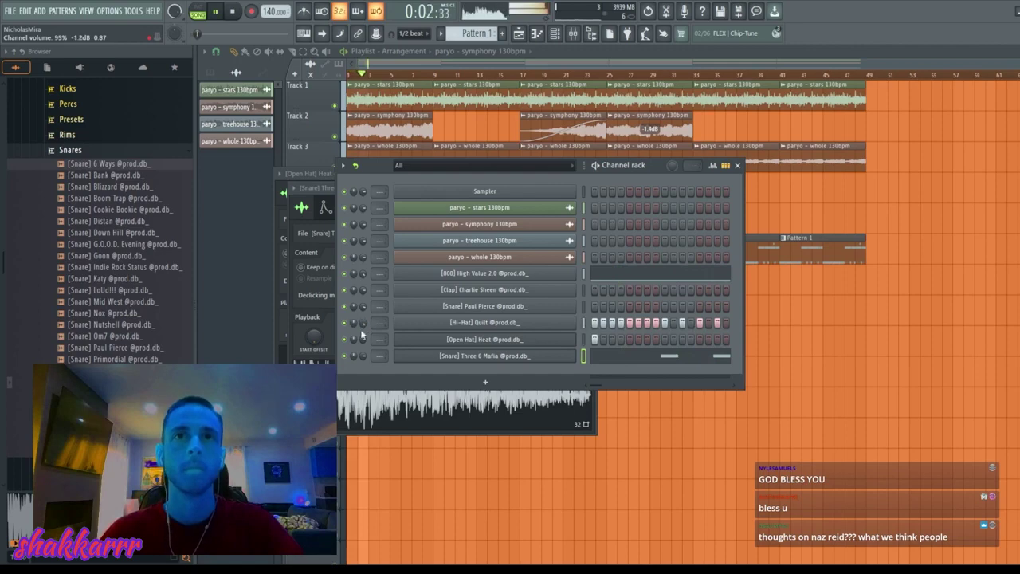
- Transpose all Three 6 Mafia snare notes up to E5
left_click(635, 358)
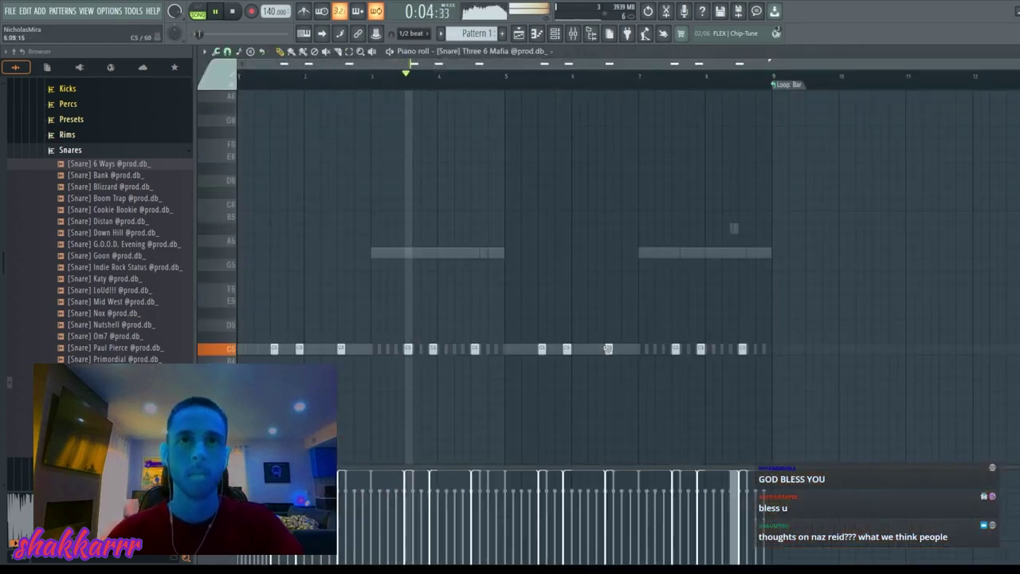
key("ctrl+a")
key("shift+Up")
key("shift+Up")
key("shift+Up")
key("shift+Up")
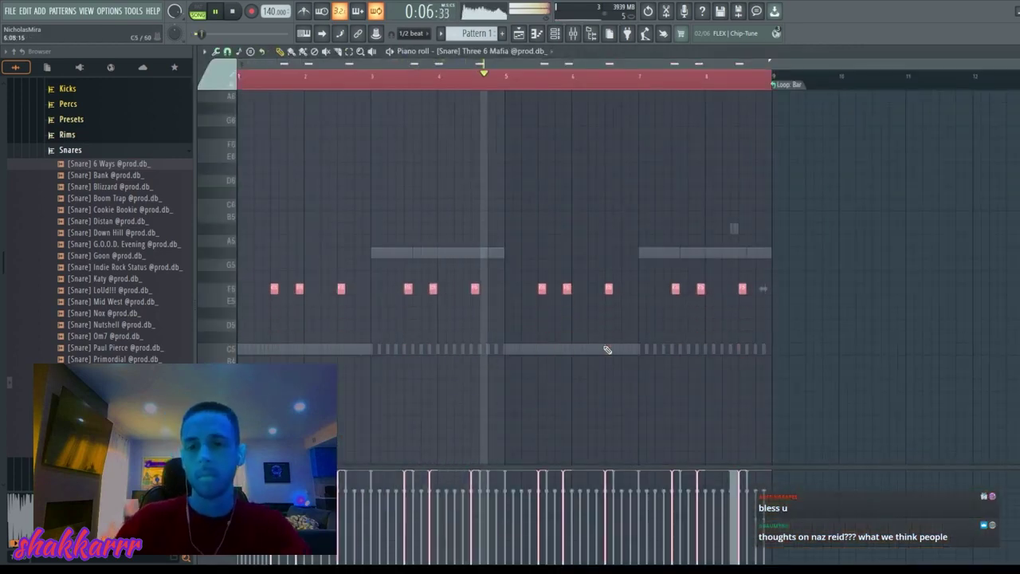
key("ctrl+d")
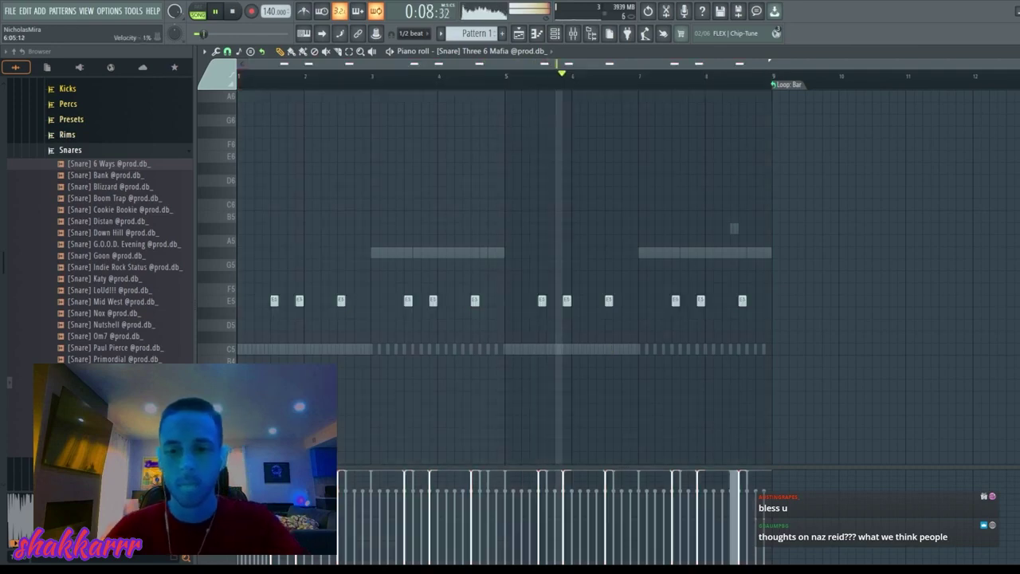
key("space")
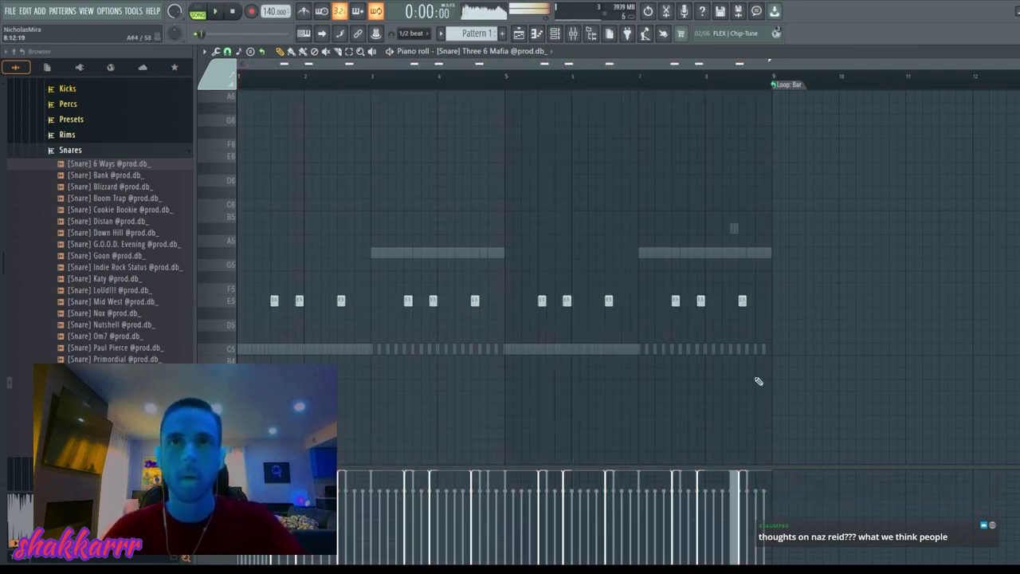
key("F7")
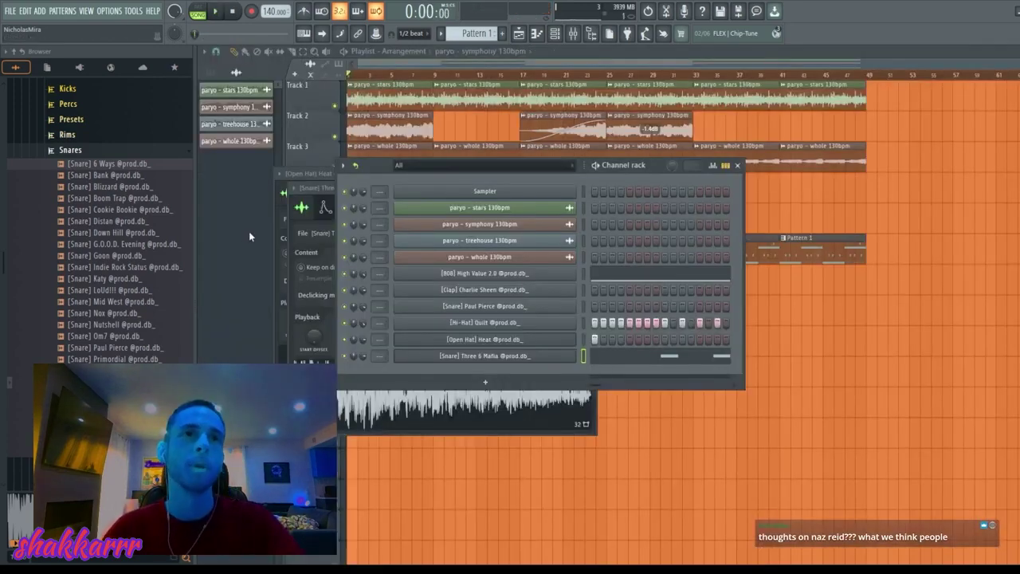
- Load the Glimmer key from the Deltron Oneshots Keys folder as a new channel with a hit on step 5
left_click(144, 151)
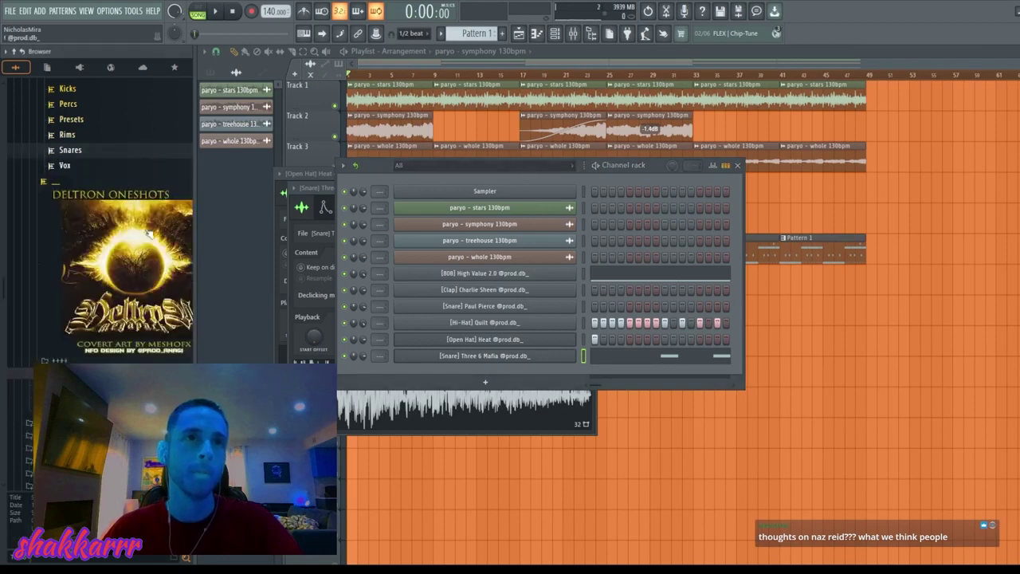
scroll(159, 255, "down", 3)
scroll(182, 271, "down", 4)
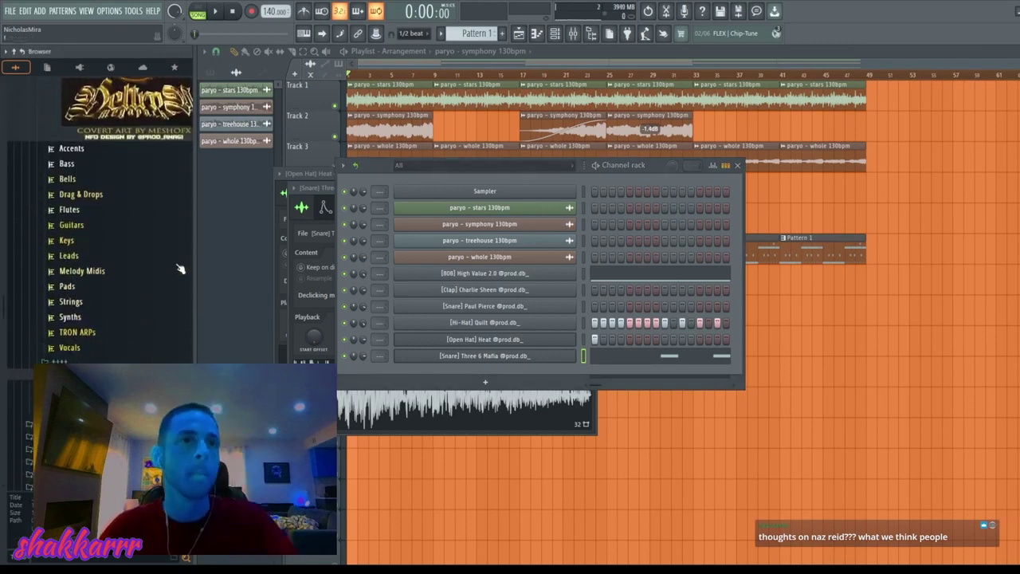
left_click(118, 238)
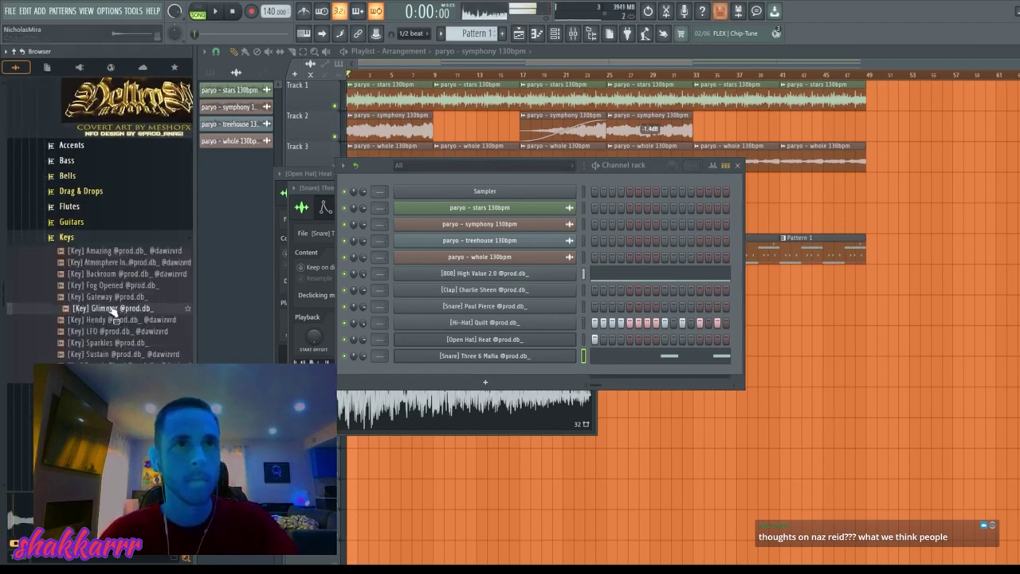
left_click_drag(568, 375, 569, 376)
key("space")
key("space")
key("space")
left_click(629, 370)
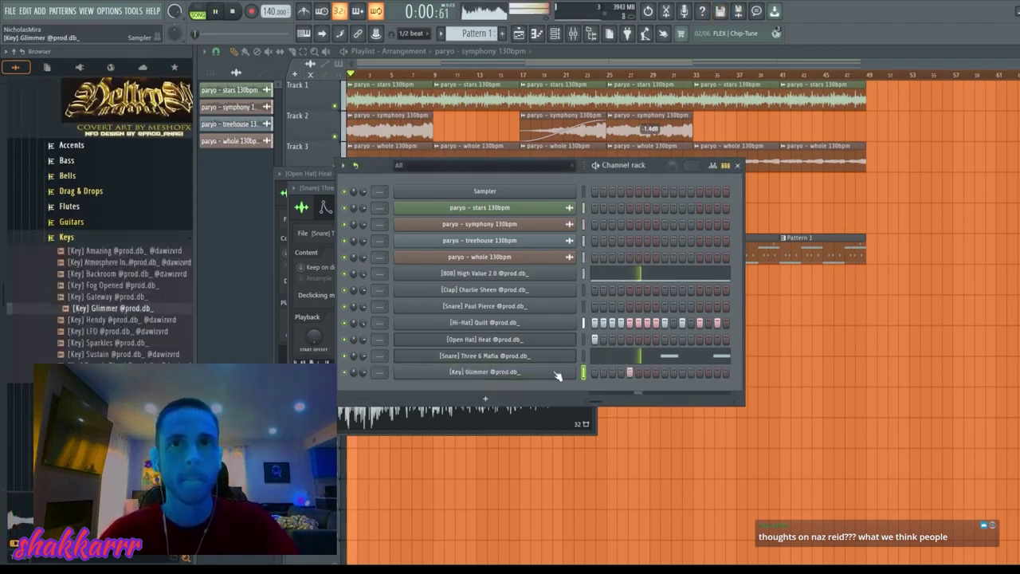
left_click(557, 373)
key("space")
key("Escape")
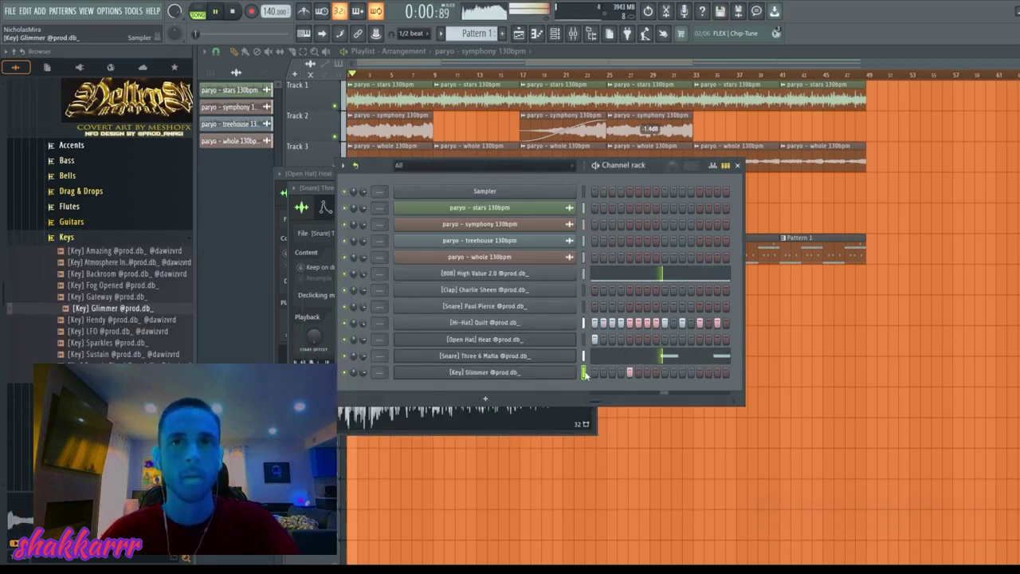
- Add G5 notes for the Glimmer key at step 5 of bars 2 and 3
key("F7")
left_click(231, 241)
key("space")
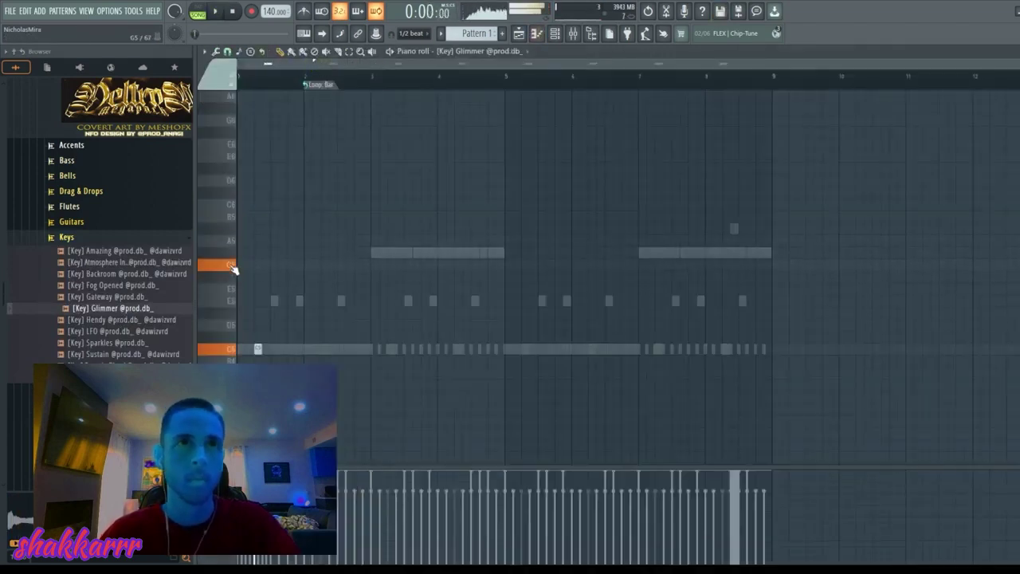
left_click(320, 265)
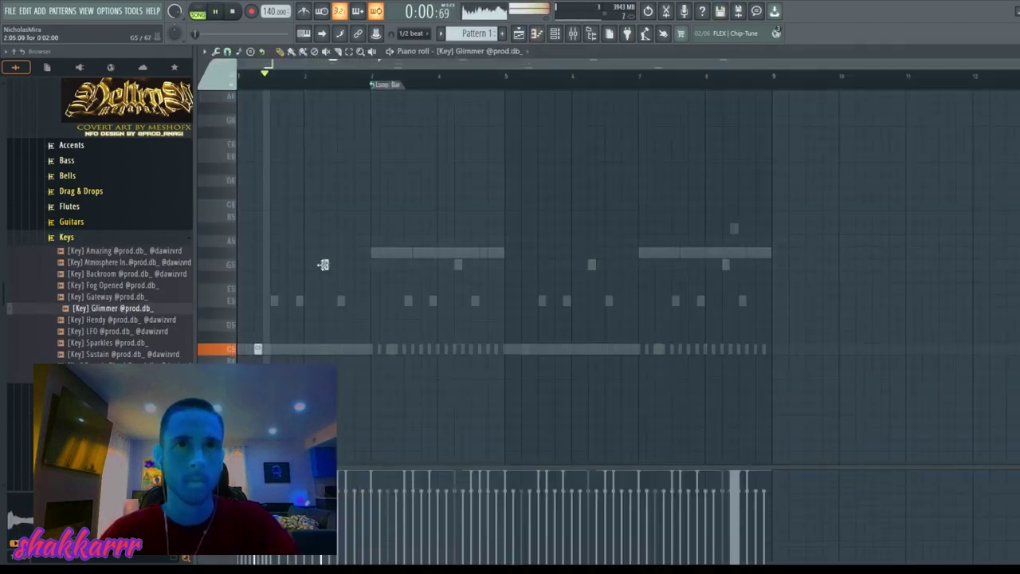
left_click(392, 89)
left_click(390, 264)
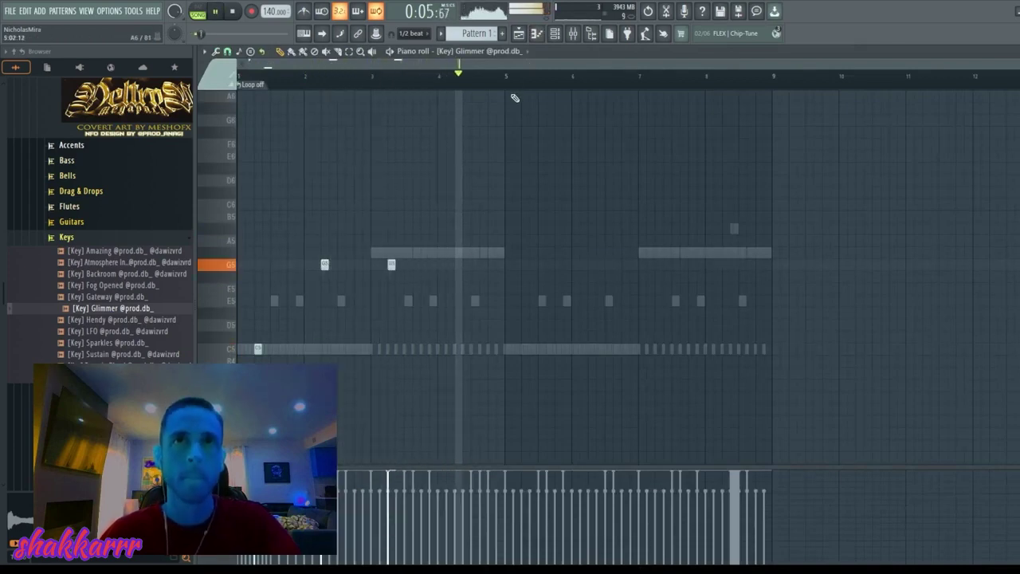
- Duplicate the first four bars of Glimmer notes into bars 5 to 8 and lower the velocity of the bar 3 and 7 notes
mouse_move(506, 77)
left_mouse_down()
mouse_move(370, 121)
mouse_move(242, 100)
left_mouse_up()
key("ctrl+b")
left_click_drag(381, 248, 410, 284)
left_click_drag(642, 249, 701, 304)
scroll(779, 332, "down", 4)
left_click(779, 332, "ctrl")
key("F7")
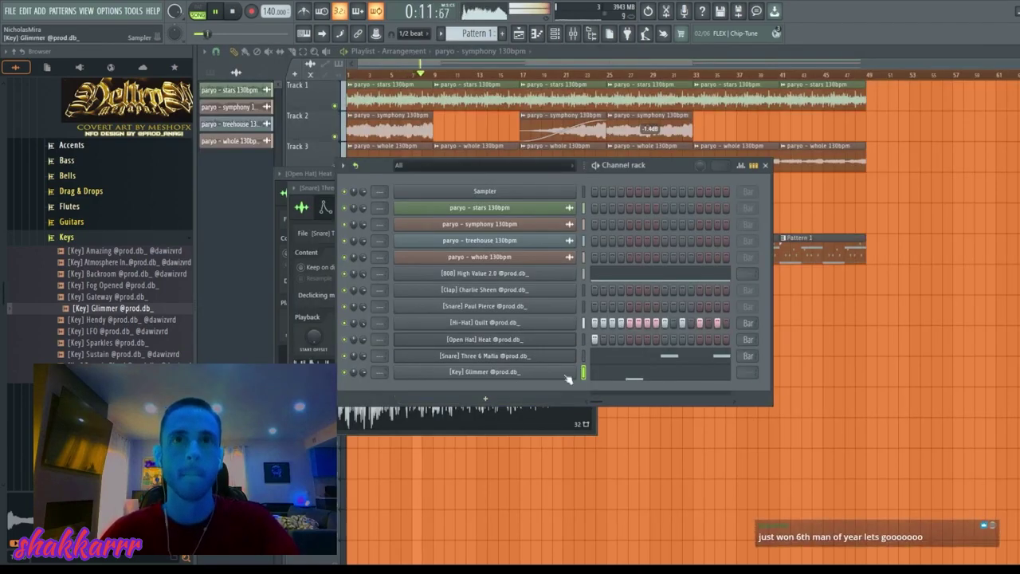
- Move the Glimmer notes in bars 2 and 6 down an octave to G4
key("space")
key("F7")
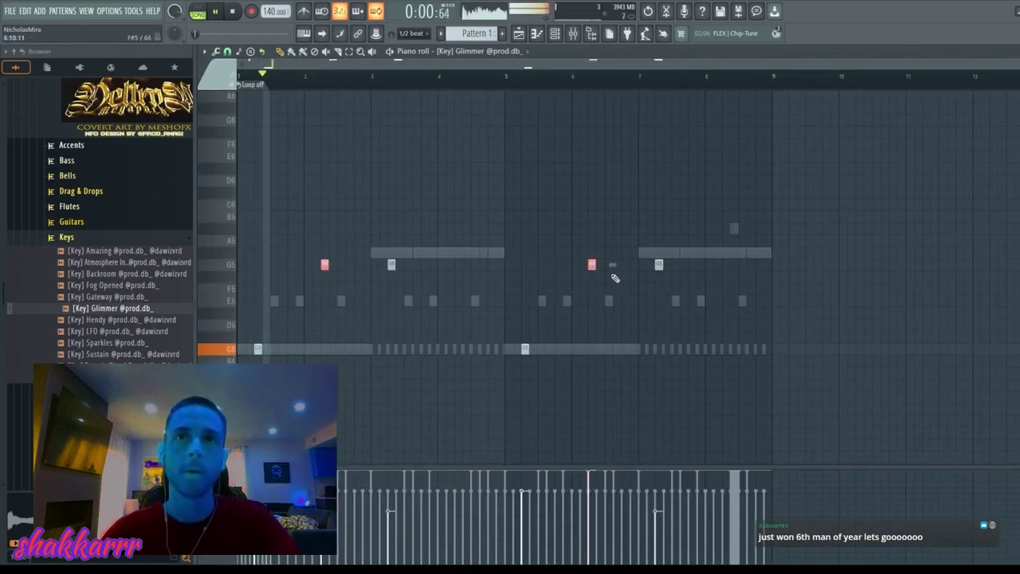
key("F7")
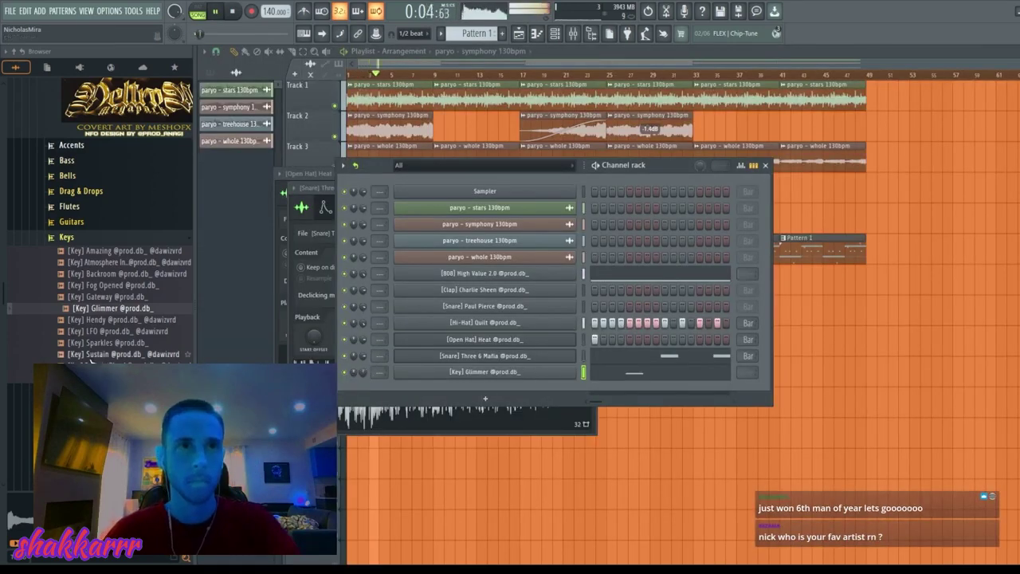
- Load the Hemisphere synth from the Synths folder as a new channel and open its volume envelope settings
left_click(94, 354)
scroll(99, 239, "down", 4)
key("space")
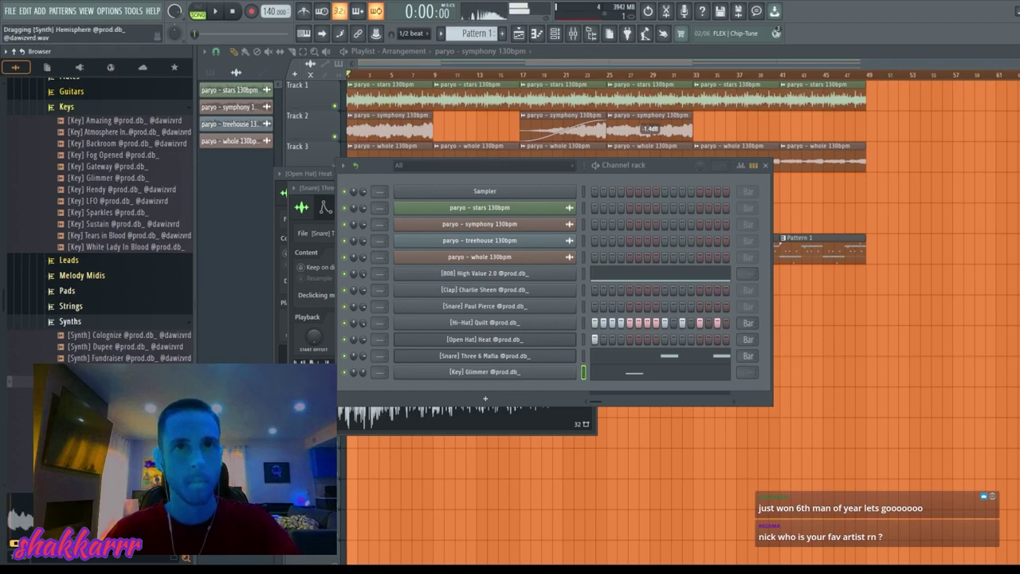
left_click_drag(100, 382, 515, 386)
key("space")
left_click(515, 388)
left_click(242, 126)
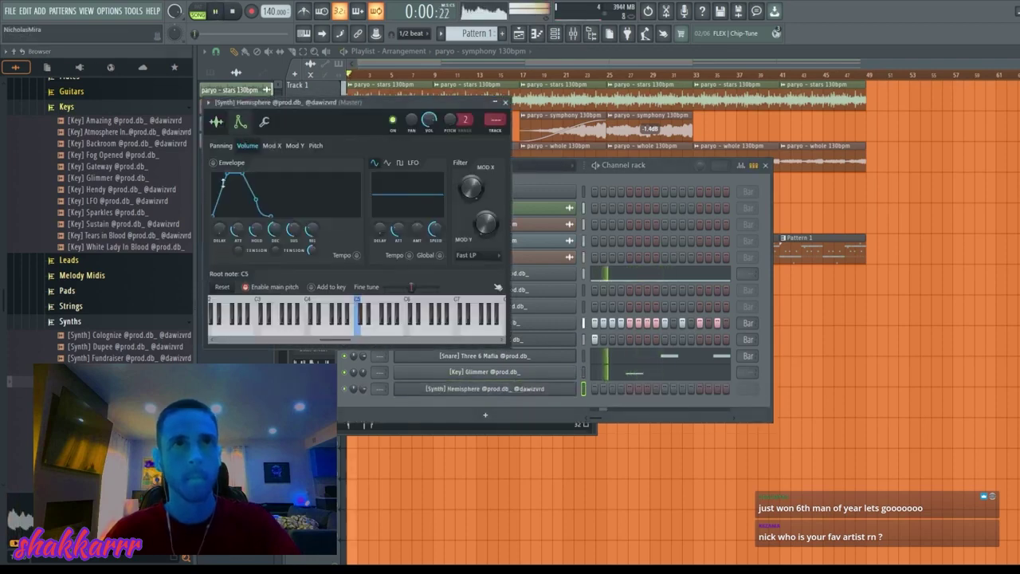
- Place an F5 note with a short G5 slide note at the start of Hemisphere's bar 1, lengthening the F5 to 8 steps
left_click(585, 389)
key("F7")
key("space")
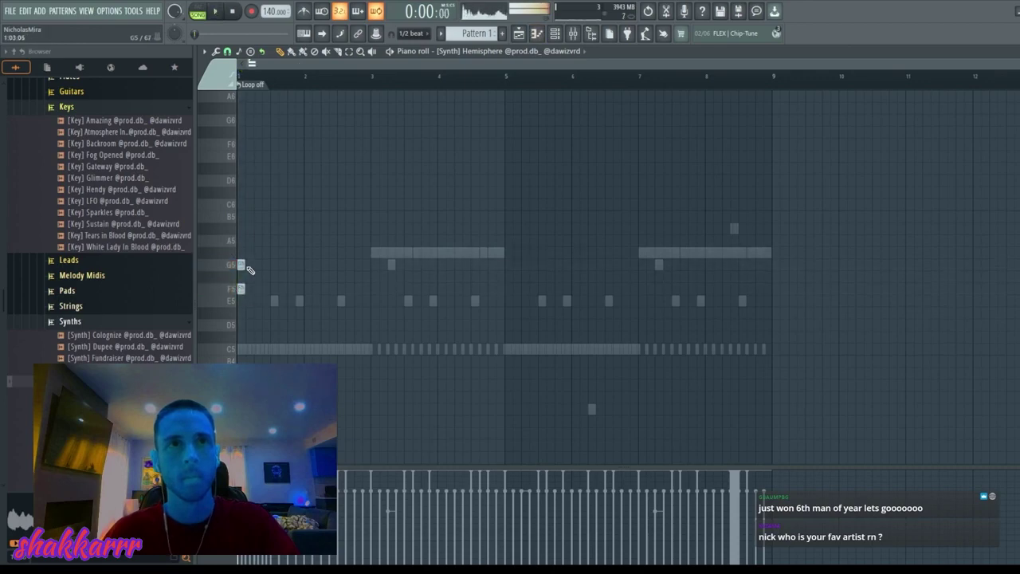
scroll(257, 228, "up", 3)
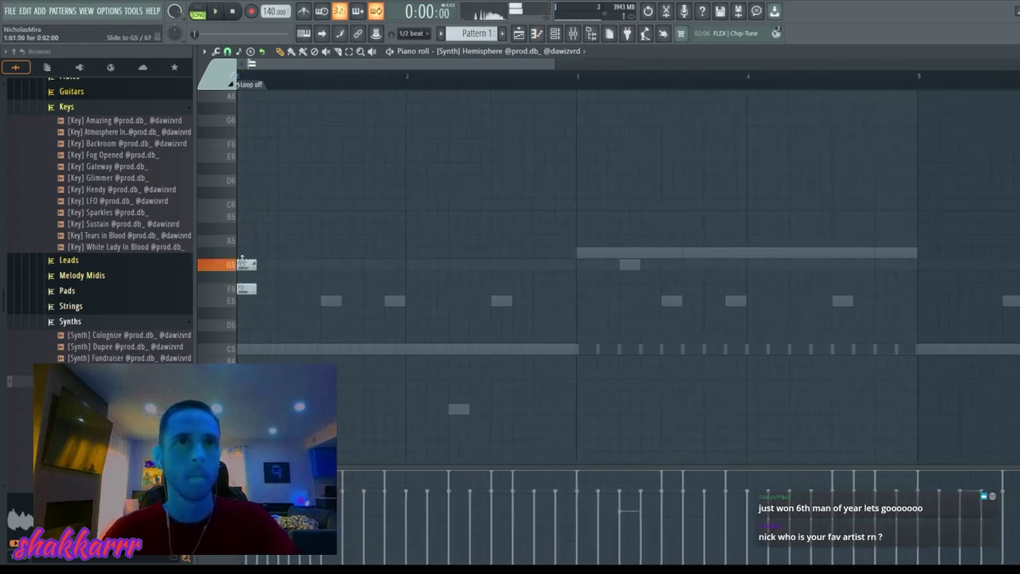
key("space")
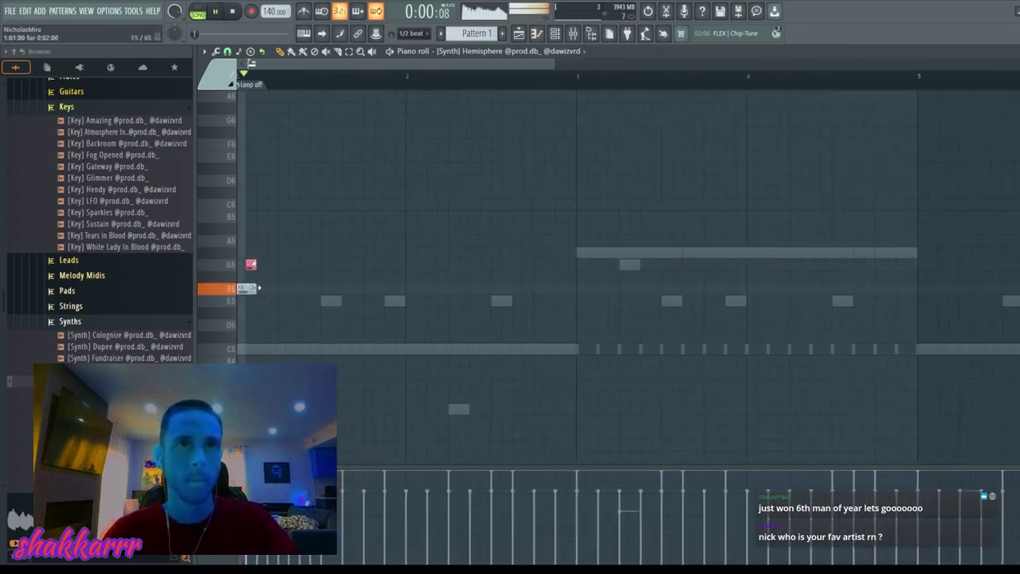
left_click_drag(259, 288, 316, 281)
- Add an 8-step G5 note for Hemisphere at step 11 of bar 1
key("ctrl+a")
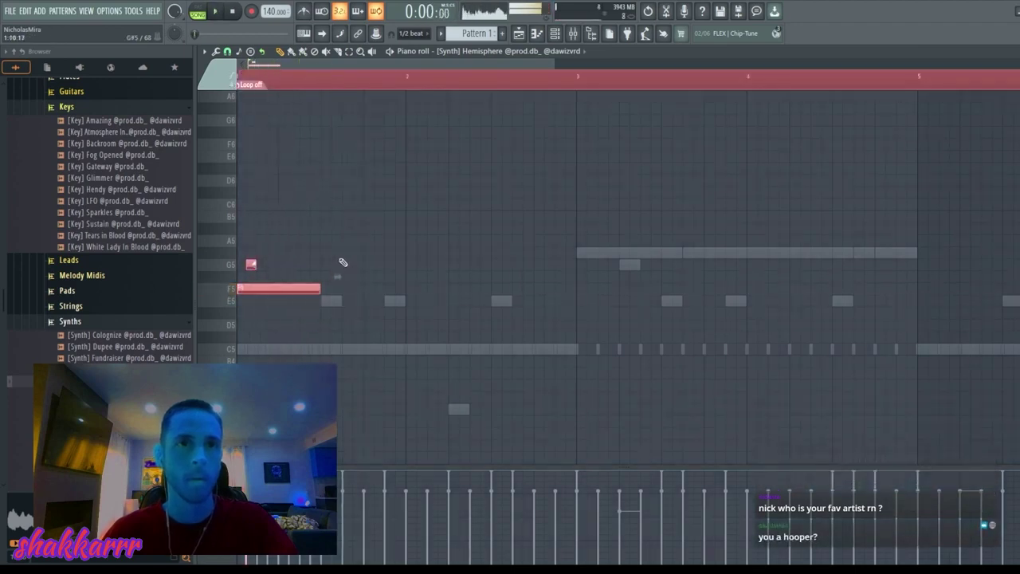
key("space")
key("ctrl+d")
left_click(345, 264)
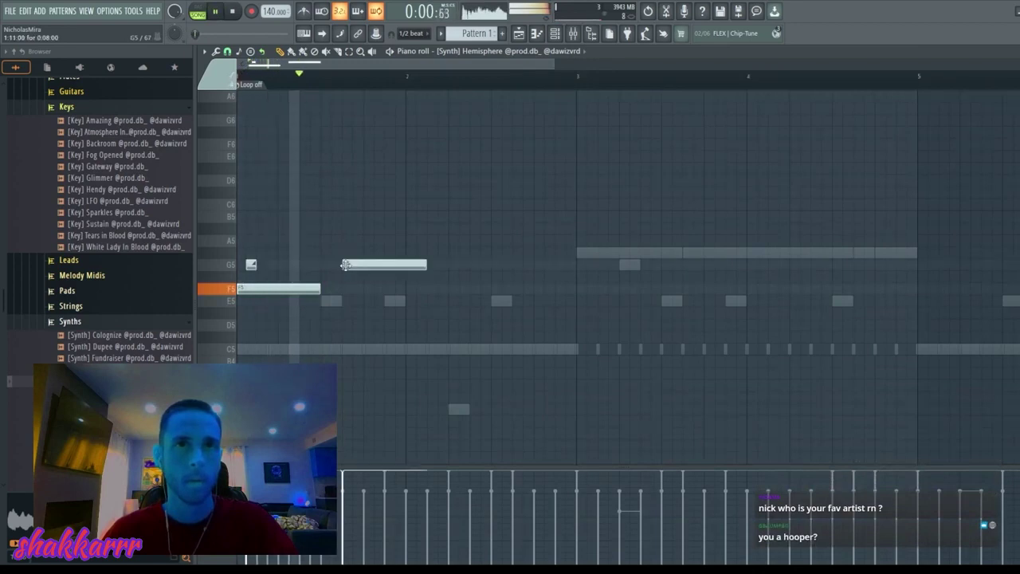
- Add a short A#5 slide note over Hemisphere's G5 note at step 13 of bar 1
key("space")
left_click(363, 239)
key("space")
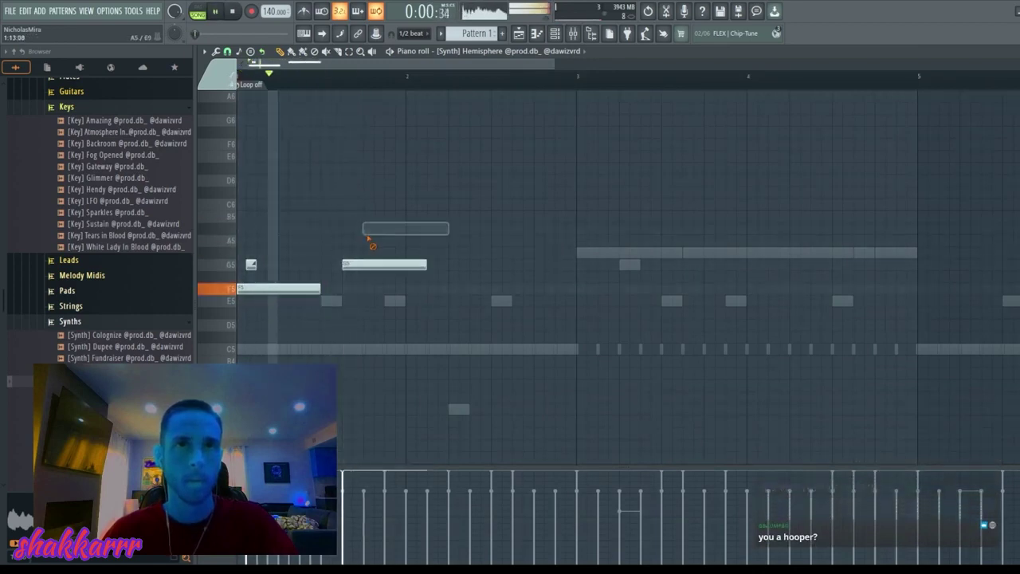
right_click(369, 229)
key("space")
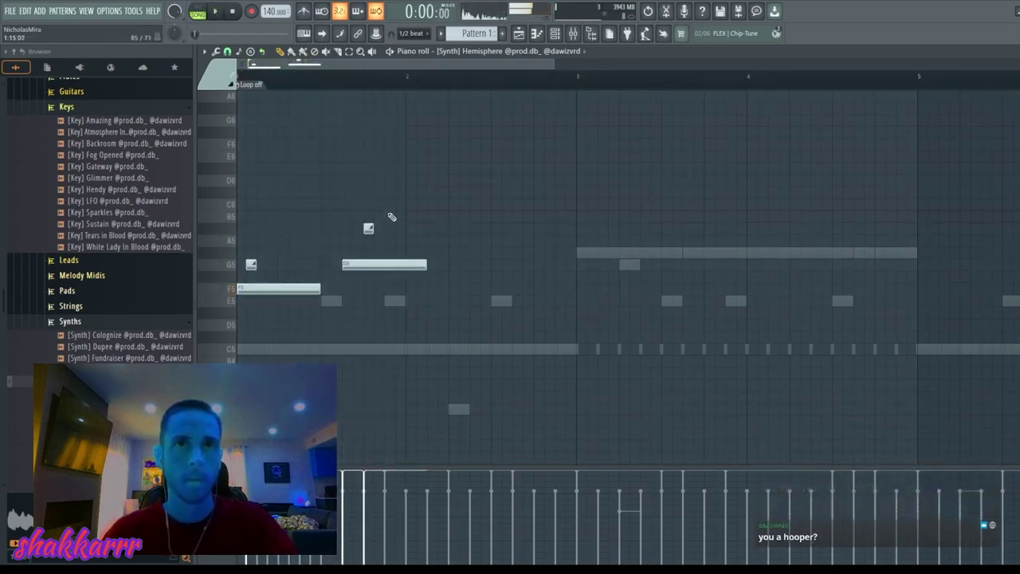
key("space")
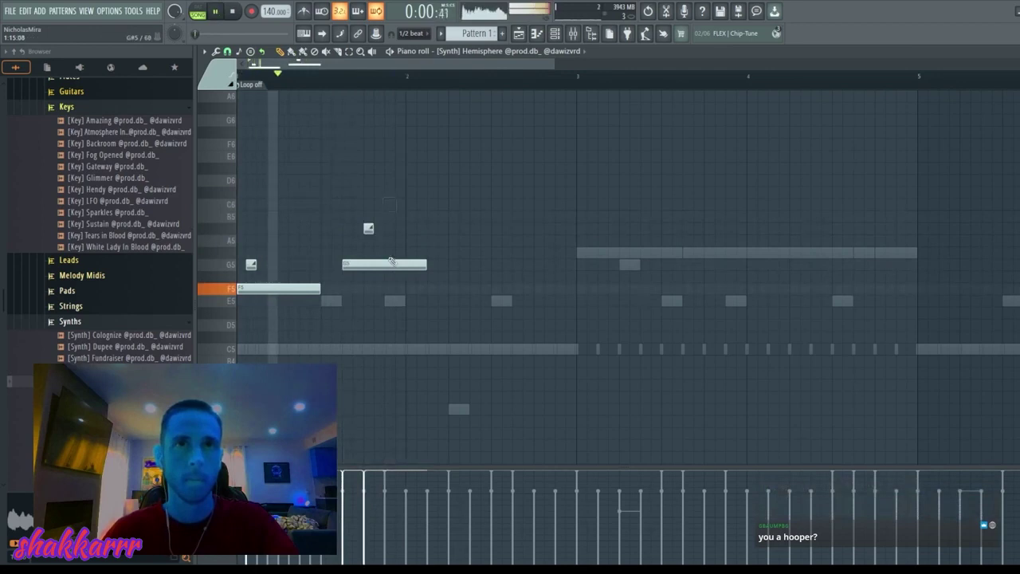
- Add a C6 note for Hemisphere at step 3 of bar 2 and shorten it to 2 steps
key("space")
left_click(392, 203)
key("space")
left_click_drag(392, 203, 434, 203)
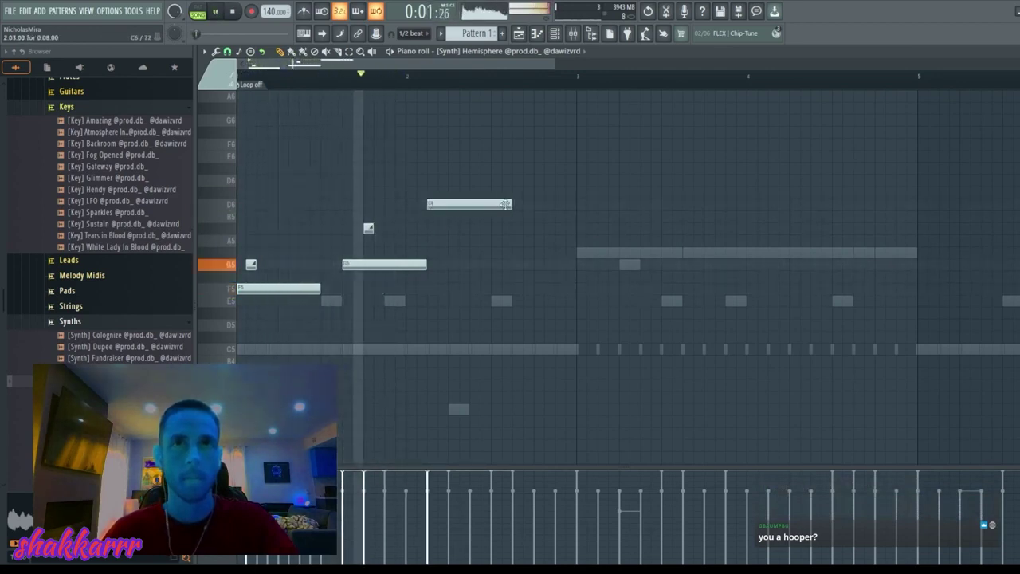
left_click_drag(514, 205, 463, 205)
key("space")
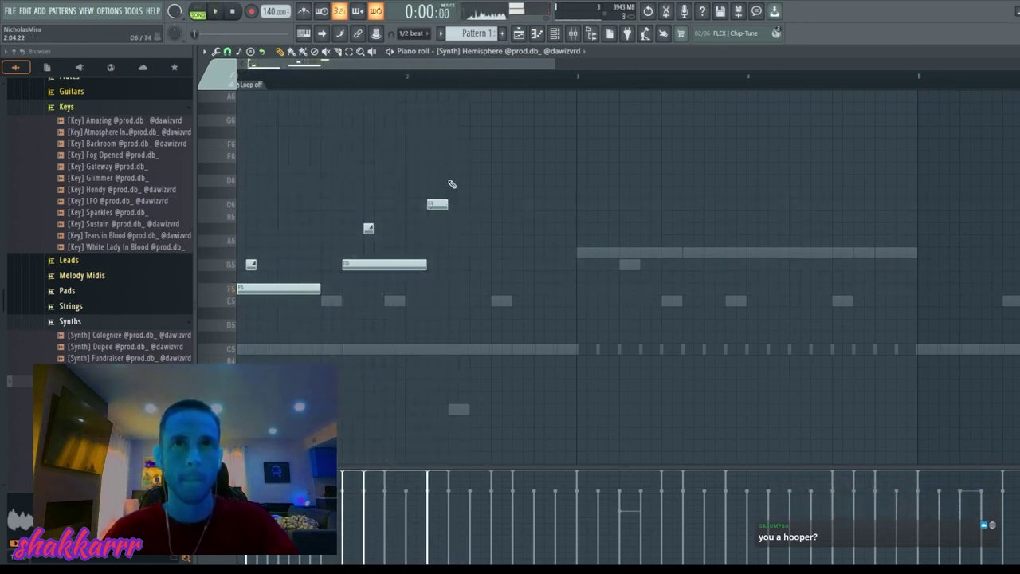
- Extend the bar 2 run with a 2-step D6 and a 4-step E6, and duplicate the three-note run once
left_click(475, 156)
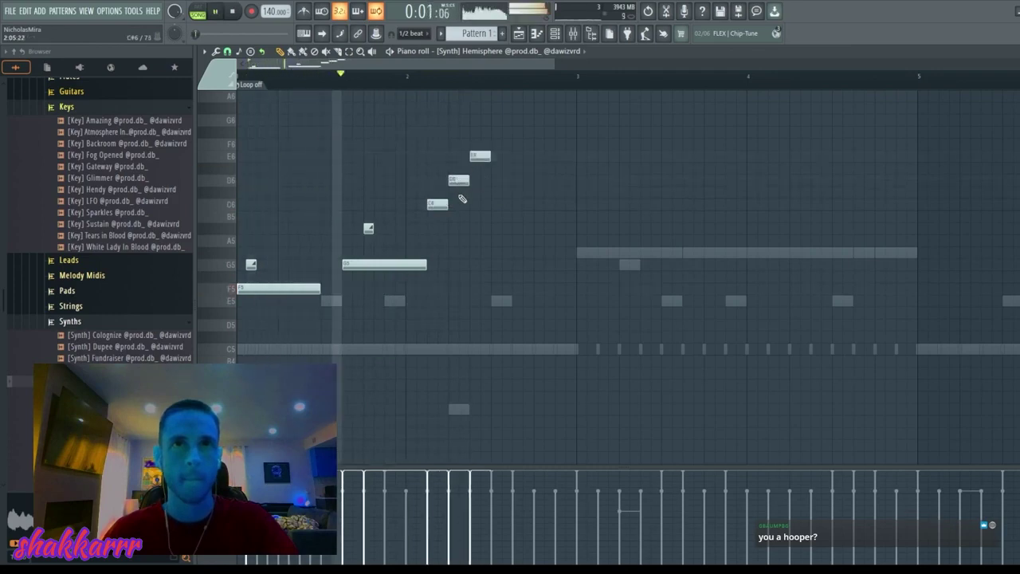
left_click_drag(491, 156, 423, 221)
key("ctrl+b")
key("ctrl+d")
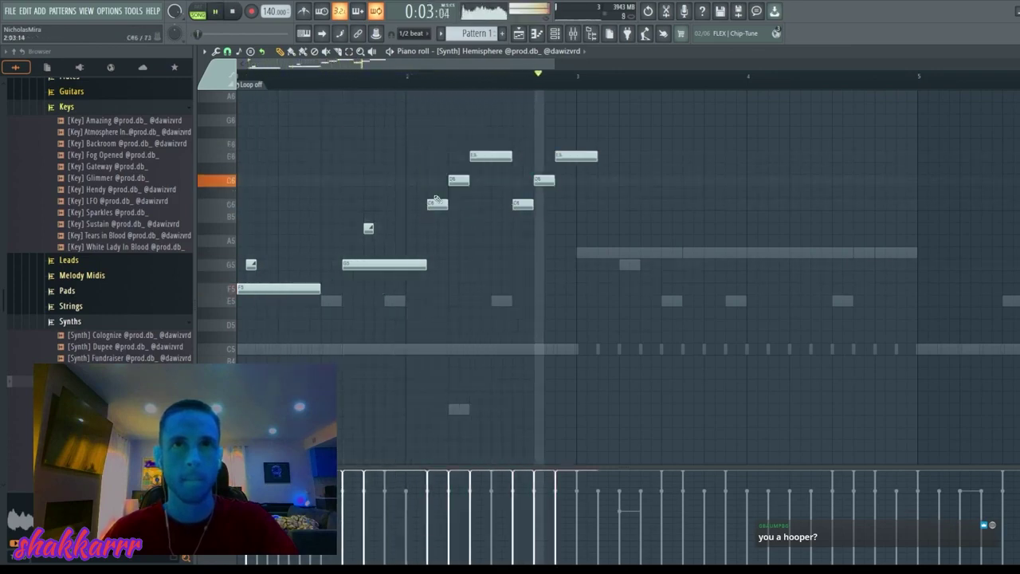
- Lower the first run's E6 to D#6 and delete the duplicated three-note run
key("space")
left_click_drag(486, 159, 487, 165)
key("space")
right_click(576, 157)
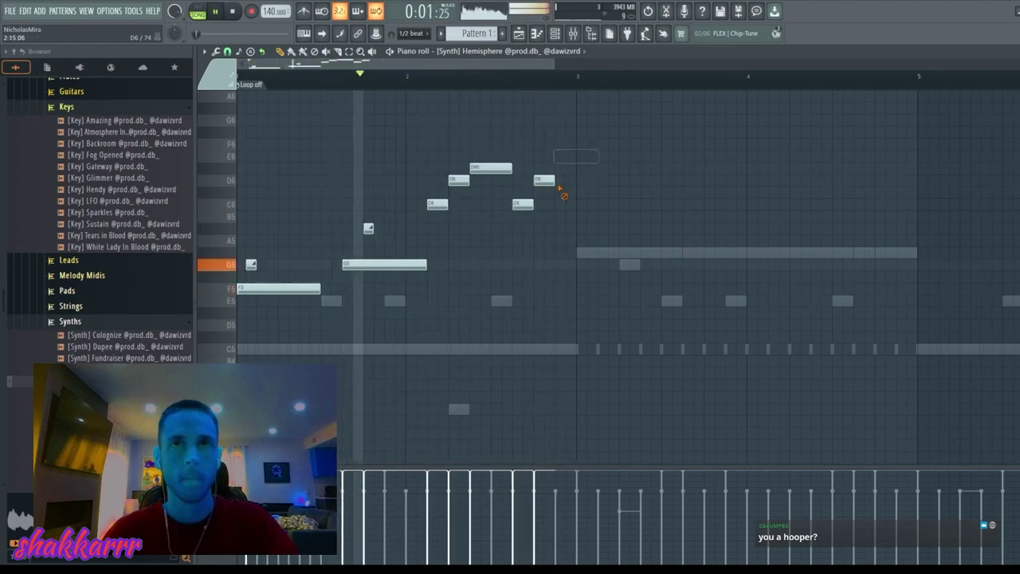
right_click(544, 181)
right_click(523, 205)
- Duplicate the C6, D6, D#6 run again and remove the copy's final D#6 note
left_click_drag(553, 159, 413, 215)
key("ctrl+b")
key("ctrl+d")
key("space")
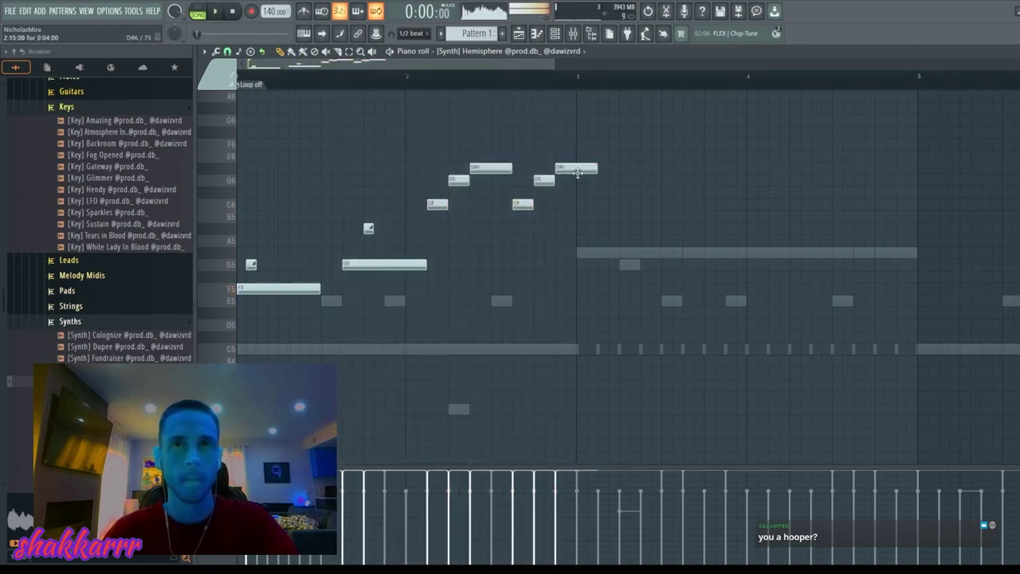
key("space")
right_click(579, 171)
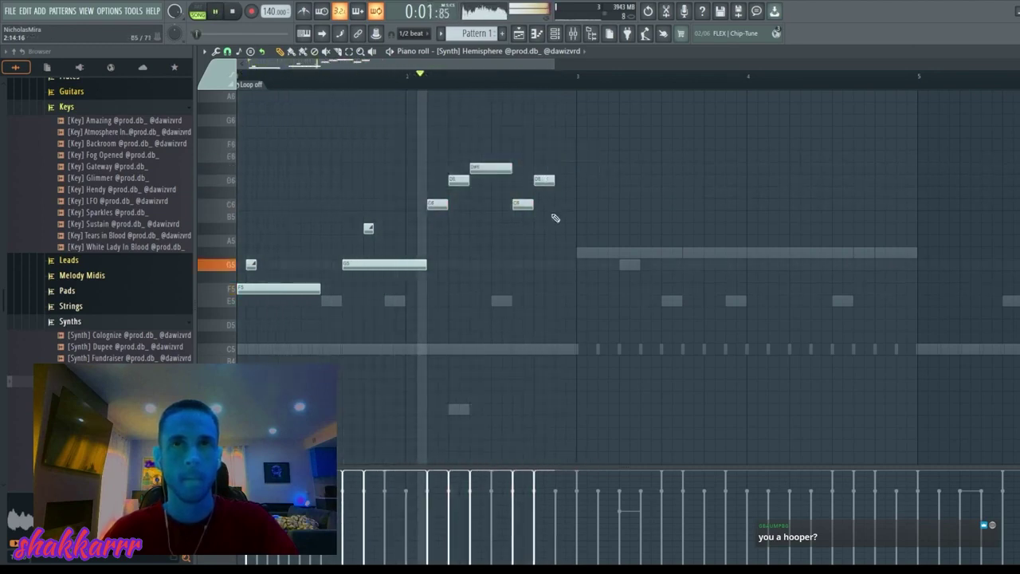
- Add a C6 at the end of bar 2, lower the D#6 to D6, and replace the first short D6 by lengthening C6 to 4 steps
left_click(559, 204)
left_click_drag(491, 168, 490, 181)
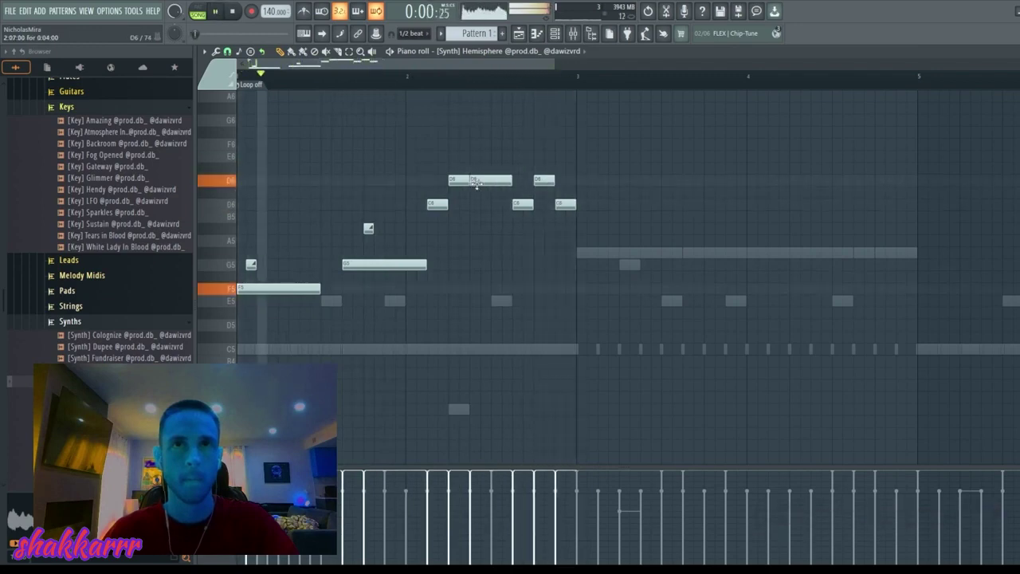
right_click(459, 180)
left_click_drag(449, 205, 470, 205)
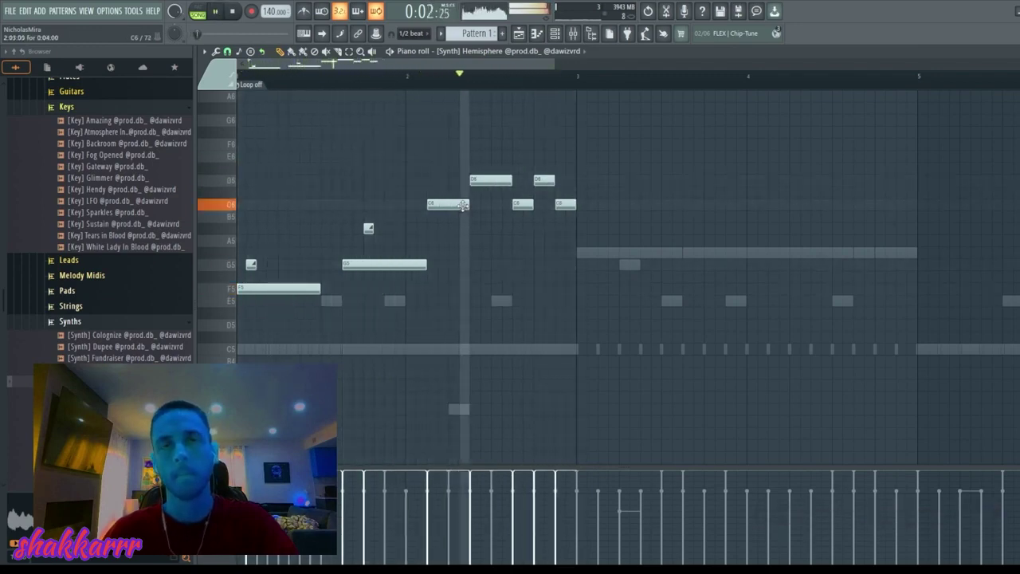
- Delete the last D6 and C6 notes of bar 2 and lengthen the C6 at step 11 to 6 steps
key("space")
key("space")
right_click(545, 181)
right_click(561, 206)
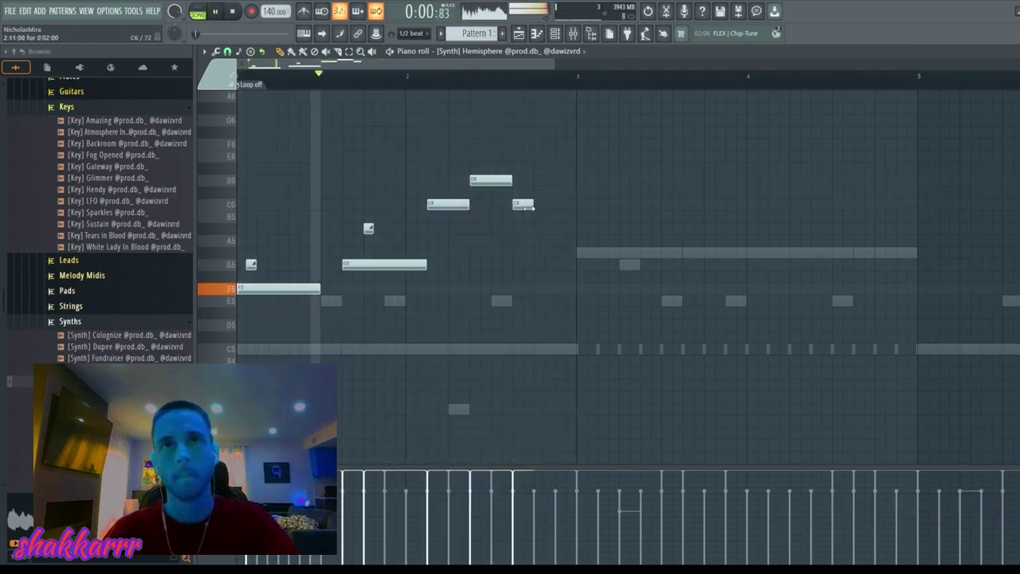
left_click_drag(530, 205, 563, 206)
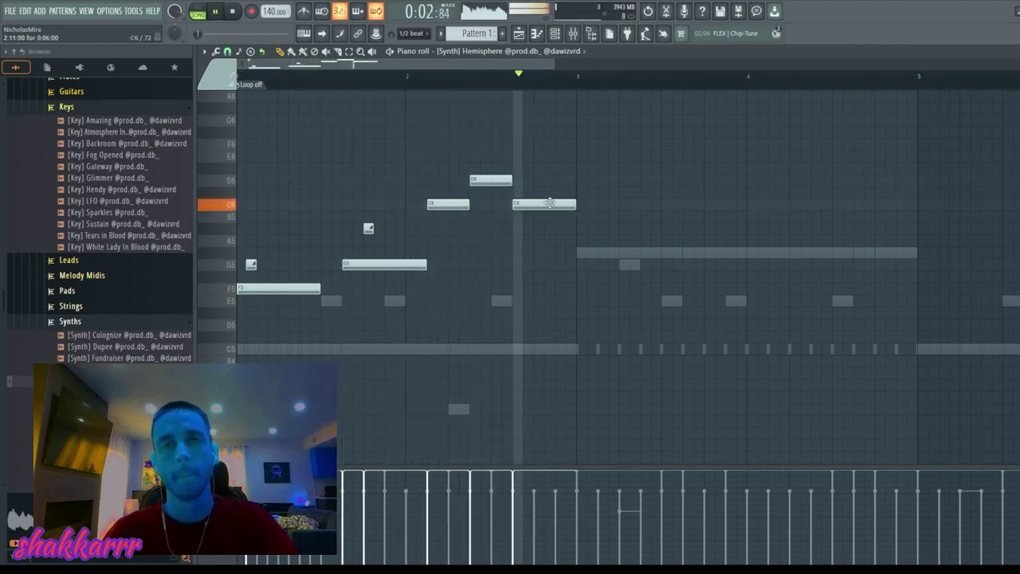
- Add a 2-step D6 note at step 15 of bar 2 and shorten the preceding C6 to 4 steps
left_click(561, 179)
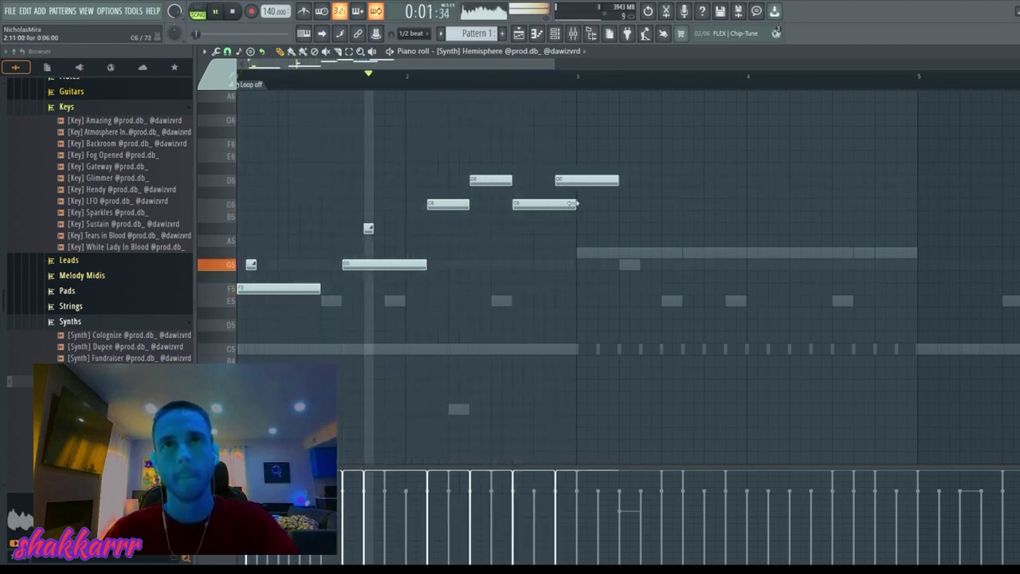
left_click_drag(575, 205, 555, 205)
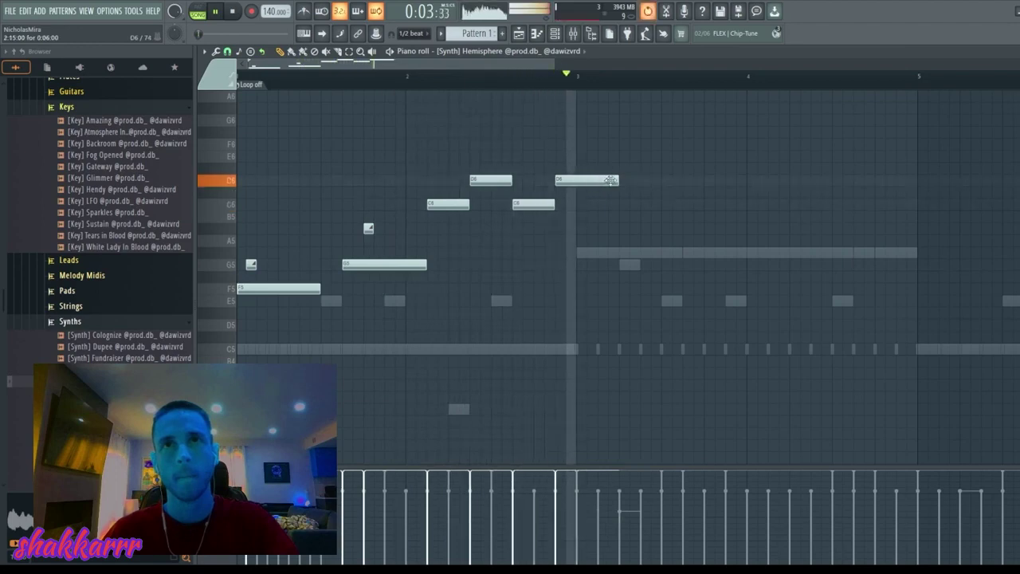
left_click_drag(618, 180, 574, 180)
- Repeat Hemisphere's bar 1 phrase from bar 3 without the high run, and return to the channel rack
key("ctrl+b")
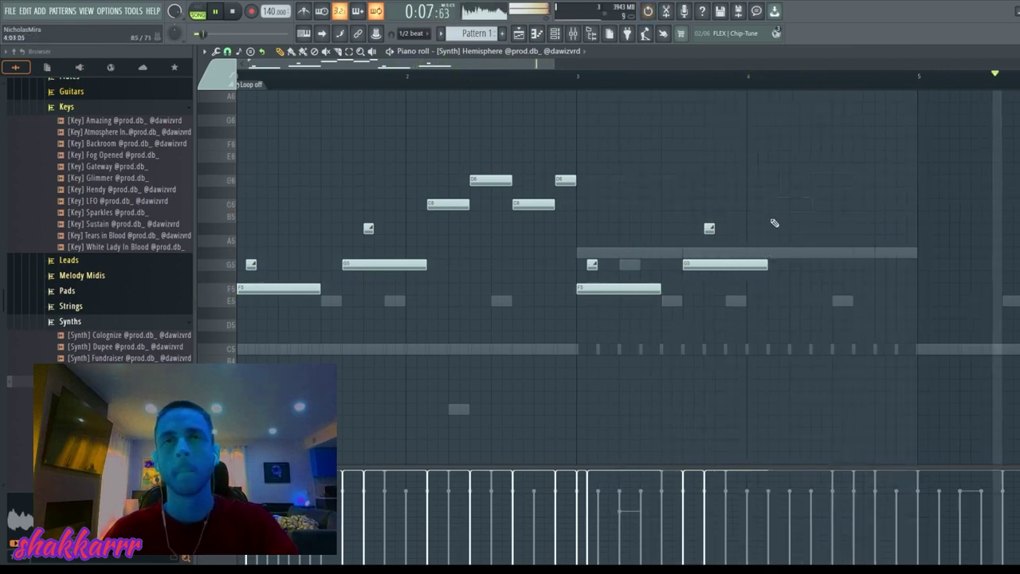
key("F7")
left_click(622, 393)
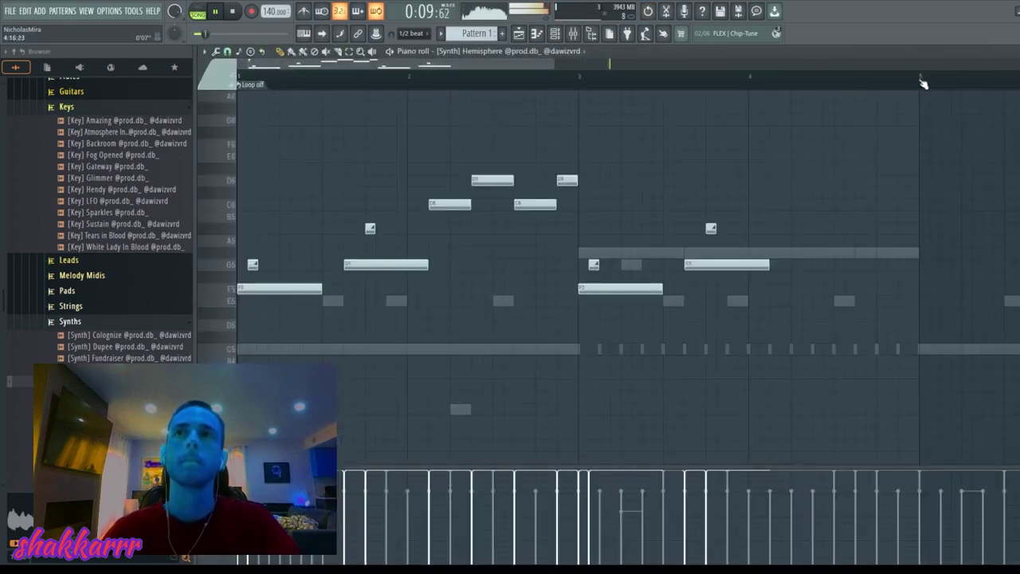
key("F7")
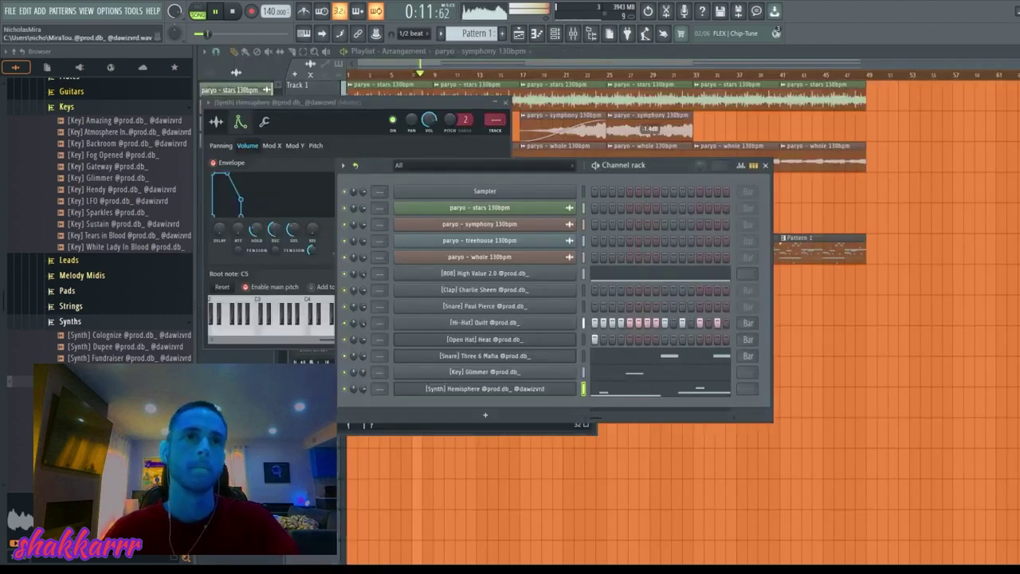
scroll(125, 210, "down", 7)
left_click(147, 162)
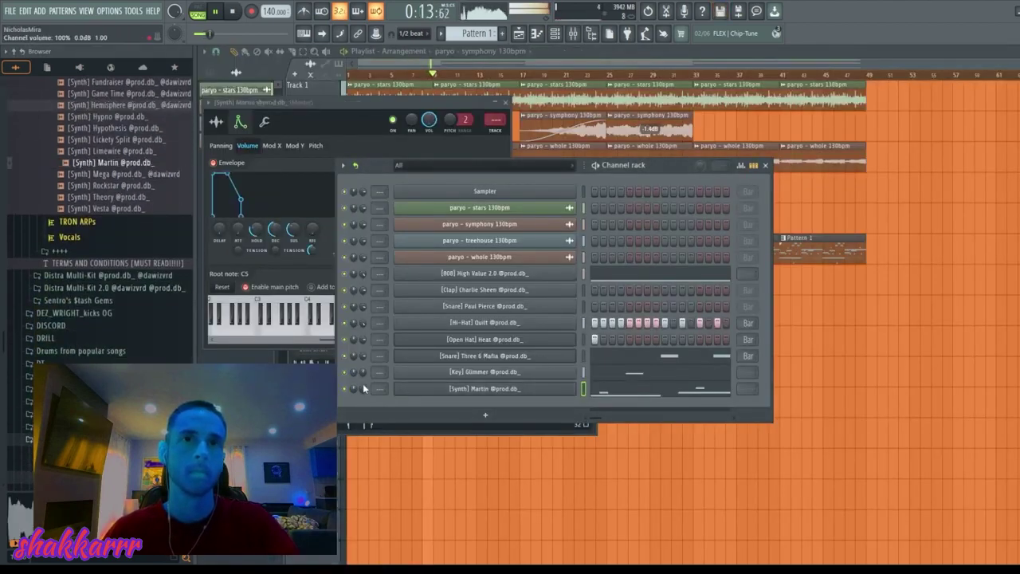
key("space")
left_click(130, 197)
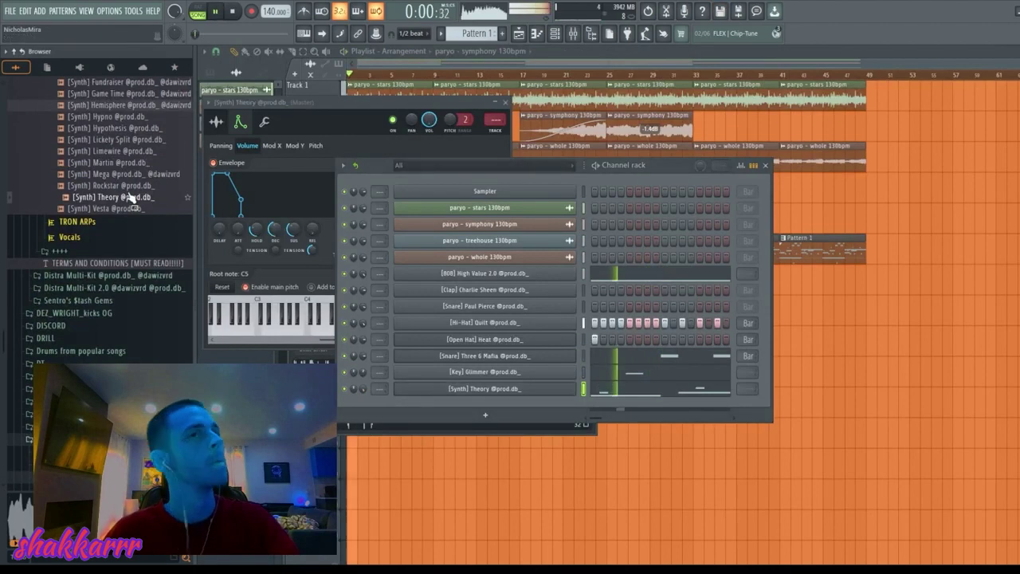
left_click(134, 186)
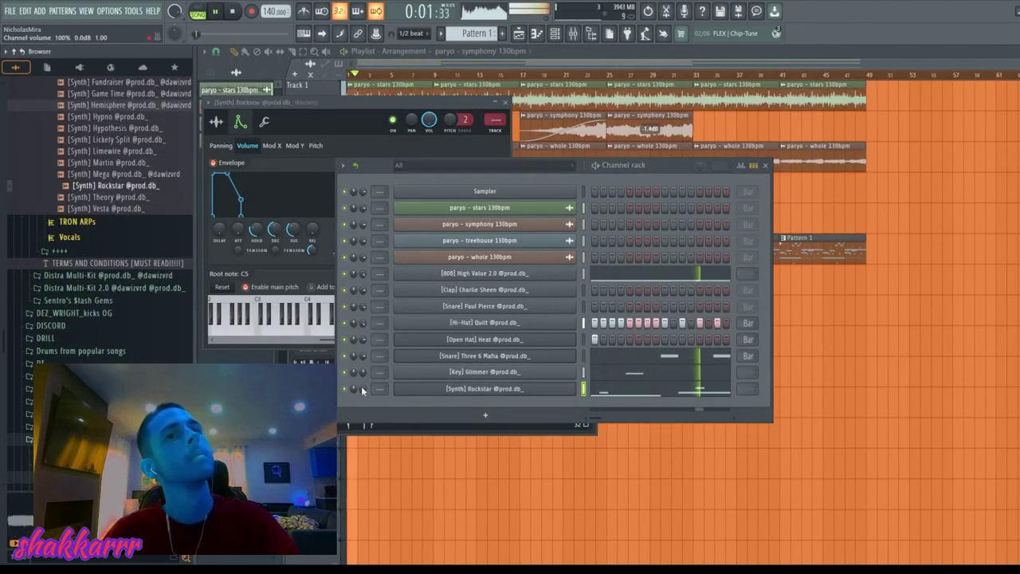
left_click(484, 388)
left_click(487, 389)
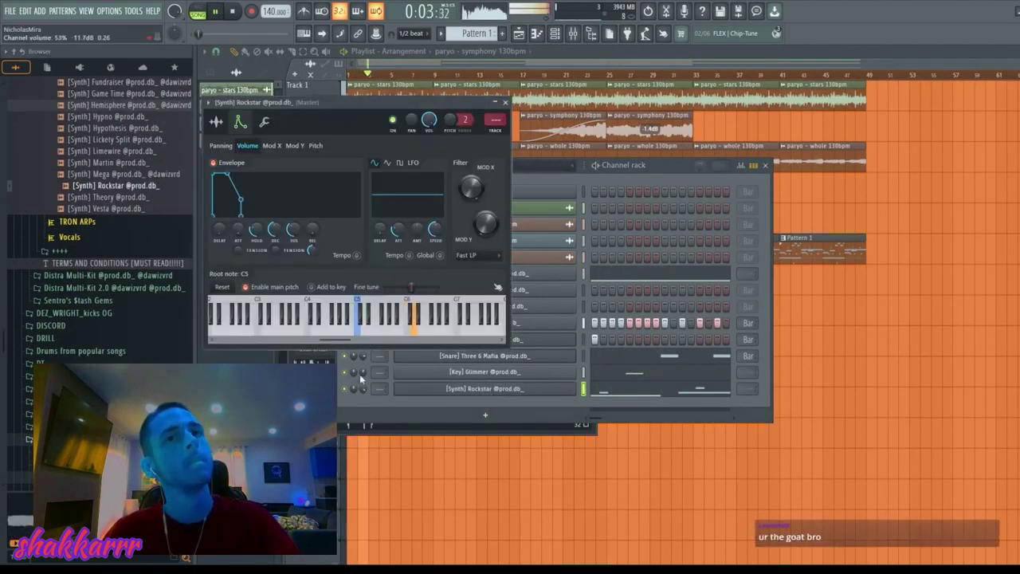
- Move Rockstar's high runs in bars 2 and 6 down an octave to C5 and D5
left_click(646, 383)
scroll(354, 85, "down", 3)
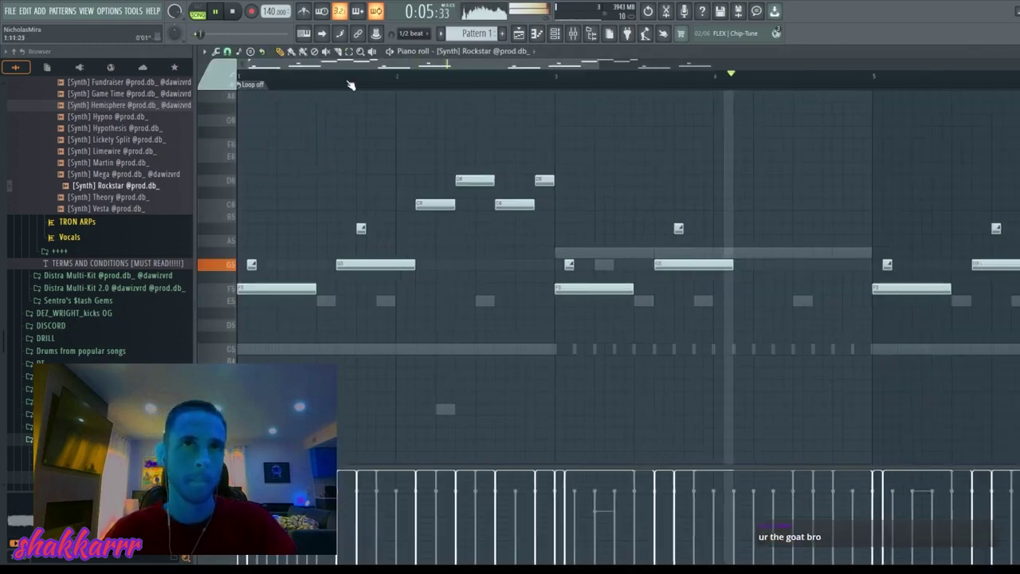
left_click_drag(314, 214, 396, 128)
left_click_drag(615, 152, 687, 212)
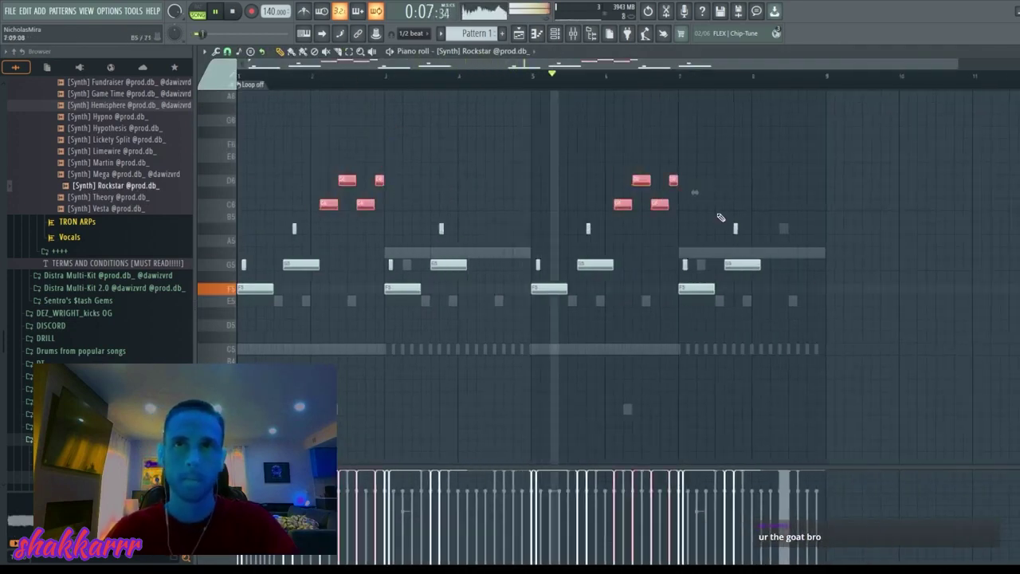
key("ctrl+Down")
left_click(720, 217, "ctrl")
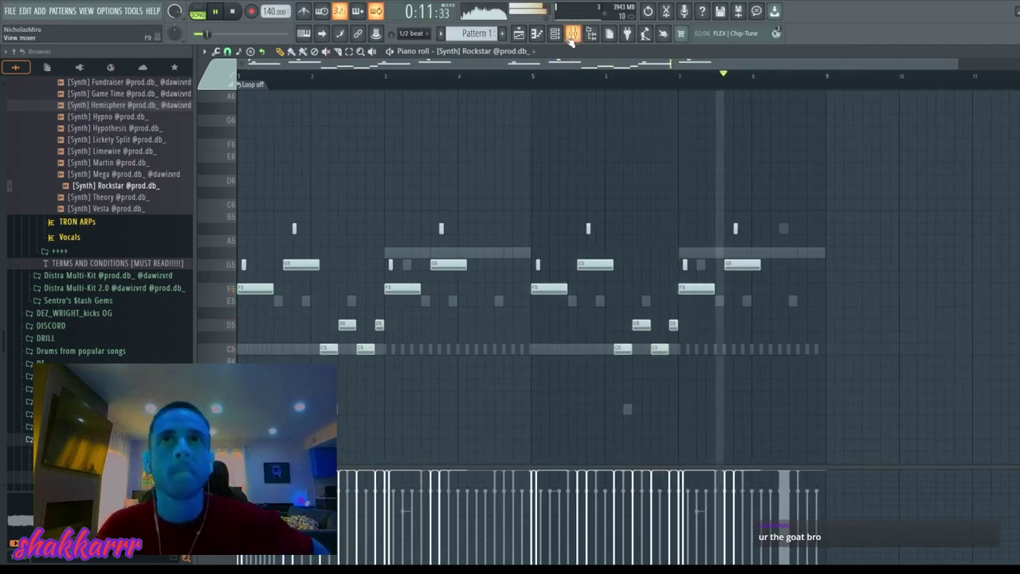
- Set the Rockstar channel's volume to 78% and return to the playlist
key("F6")
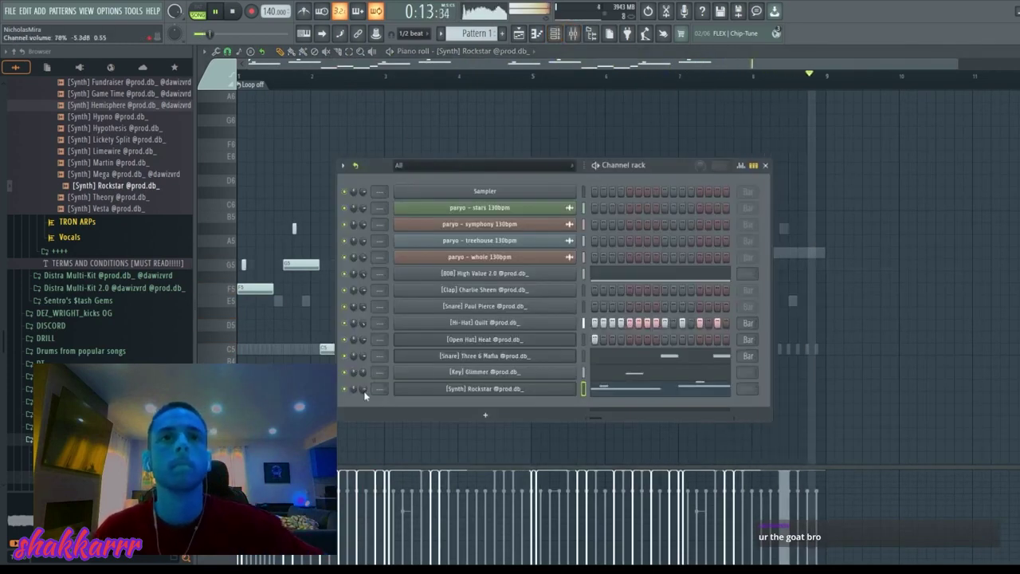
left_click(519, 34)
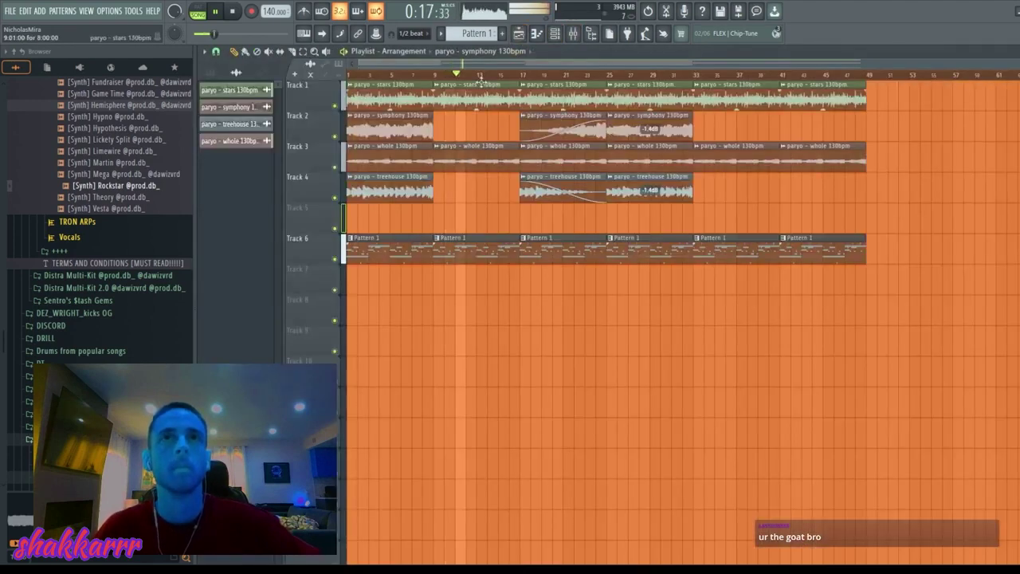
left_click(537, 34)
- Split Pattern 1 by channel and place all six resulting patterns from Track 7 down at bar 1, repeated three times in a row
left_click(441, 34)
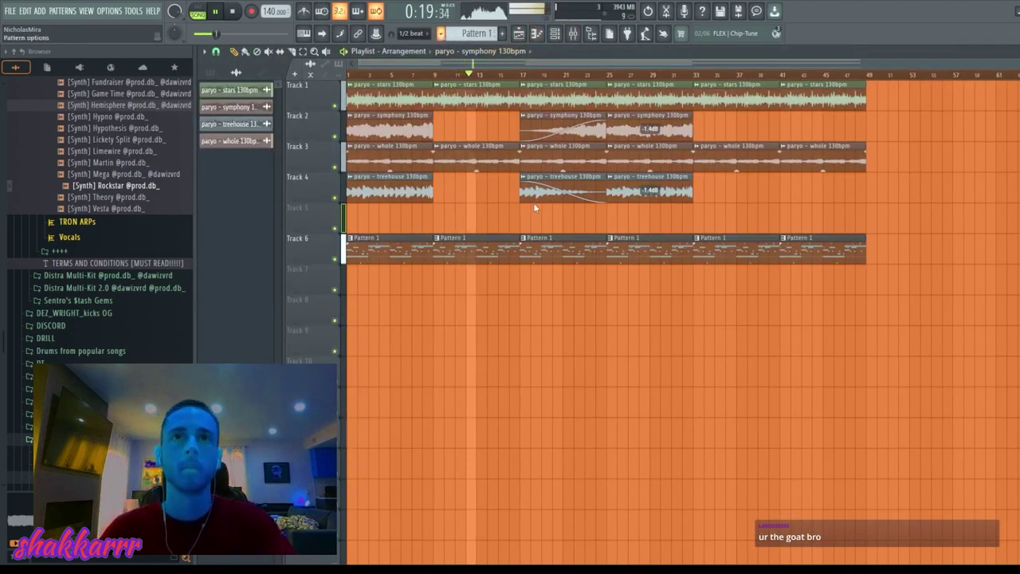
left_click(525, 211)
left_click(246, 92)
left_click(246, 177, "shift")
left_click_drag(246, 177, 322, 289)
key("ctrl+b")
key("ctrl+b")
key("ctrl+d")
- Delete all Pattern 1 clips on Track 6 and the first and third Rockstar clips
right_click(392, 250)
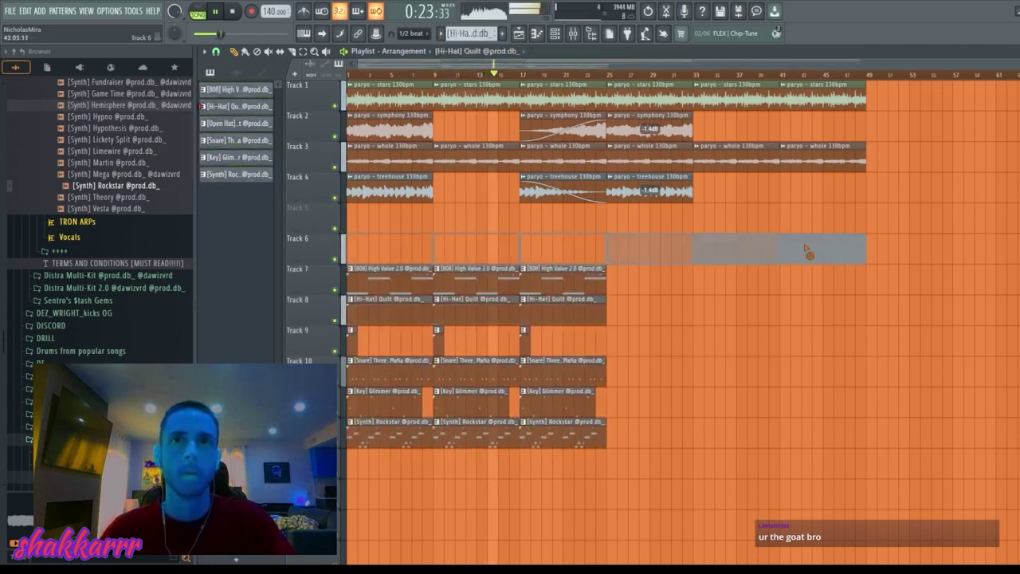
right_click(390, 435)
right_click(562, 434)
- Duplicate the split pattern clips to cover bars 25 to 48 and place the treehouse loop at bar 25 on Track 4
left_click_drag(349, 265, 654, 485)
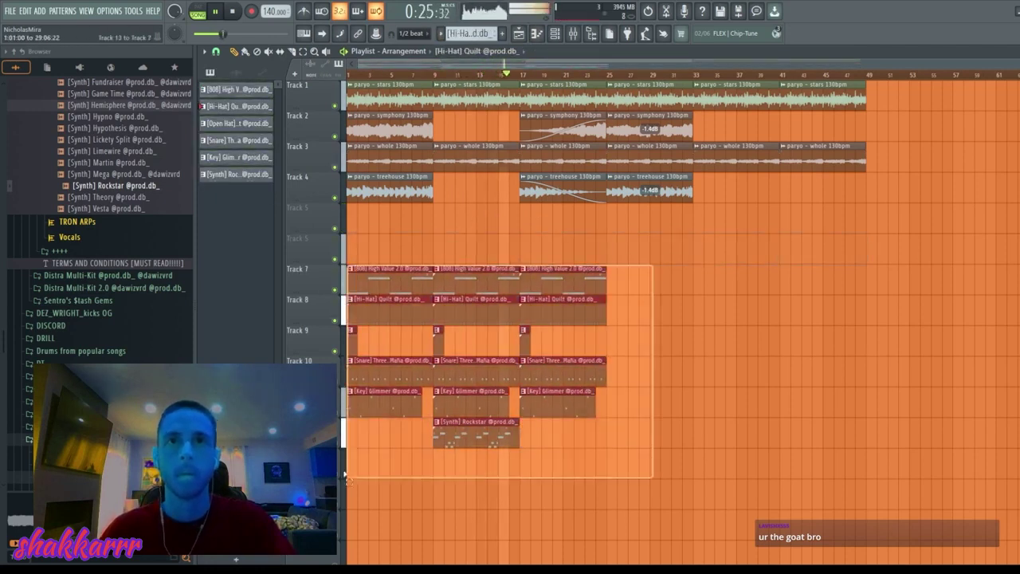
key("ctrl+b")
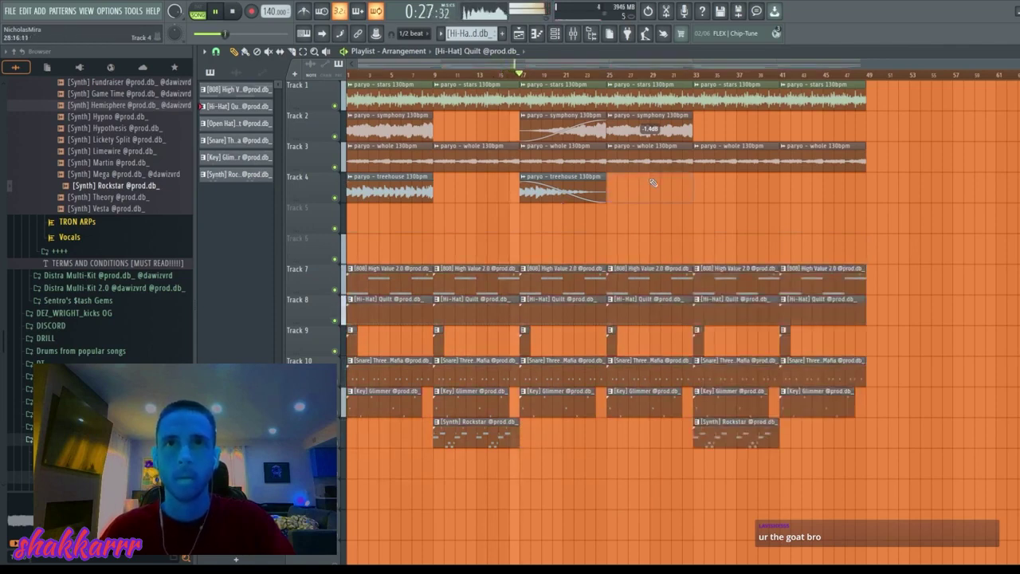
left_click(649, 182)
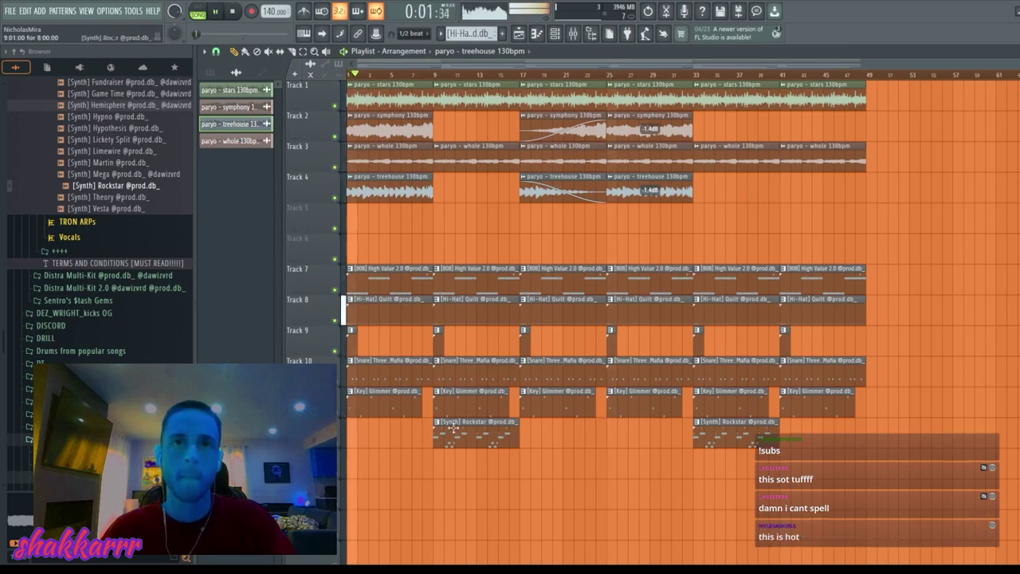
- Examine the notes of the Three 6 Mafia snare pattern in the piano roll
double_click(383, 374)
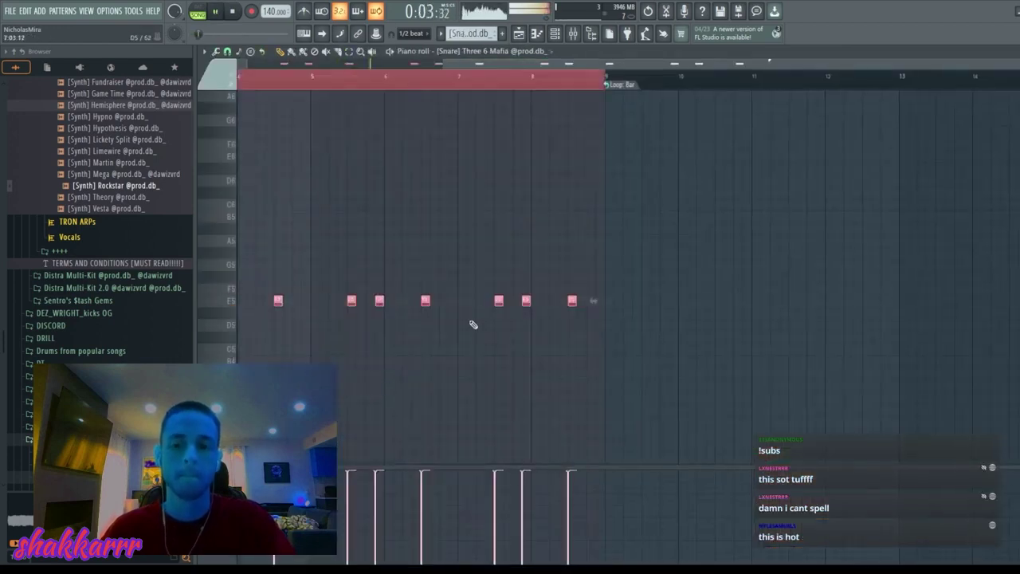
key("ctrl+d")
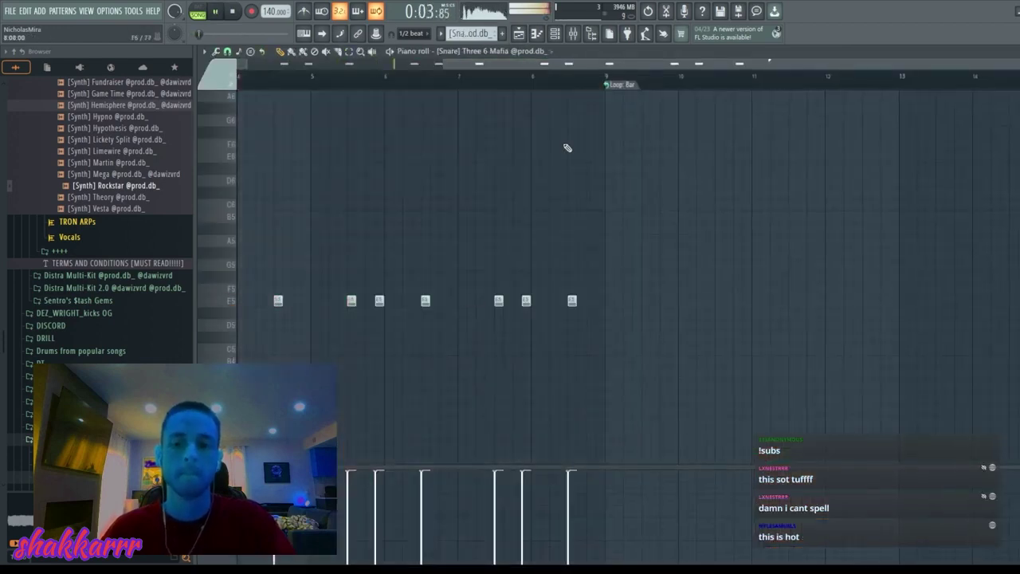
left_click(590, 34)
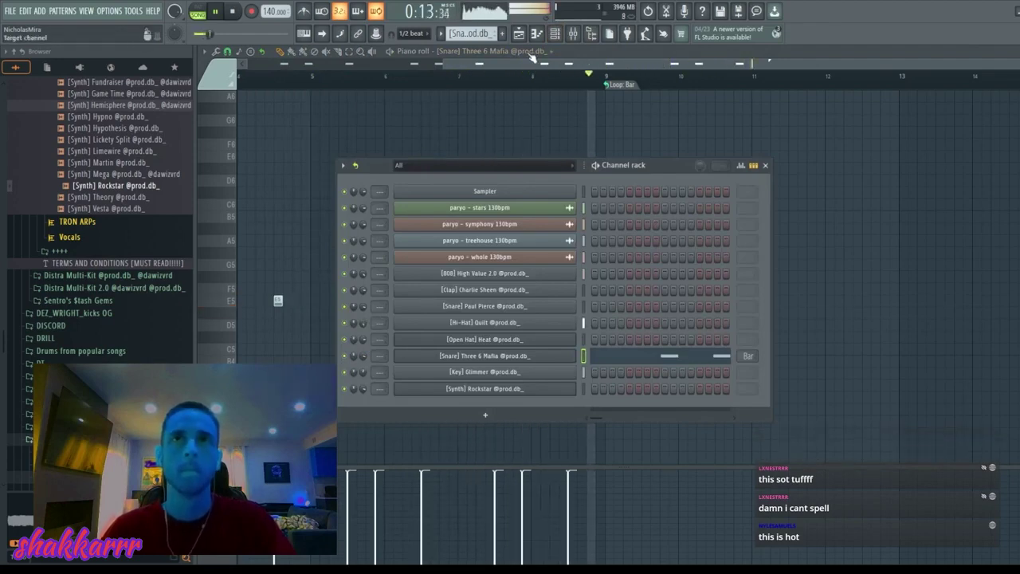
- Open the Quilt hi-hat pattern and add in-between C5 notes to make a fast roll at the end of bar 4
key("F5")
double_click(479, 321)
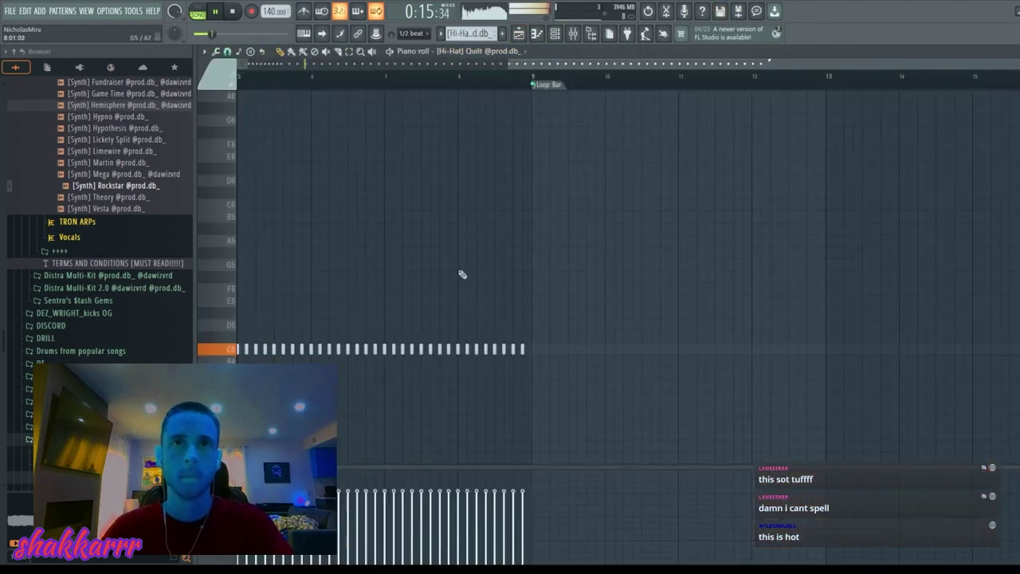
scroll(420, 89, "up", 3)
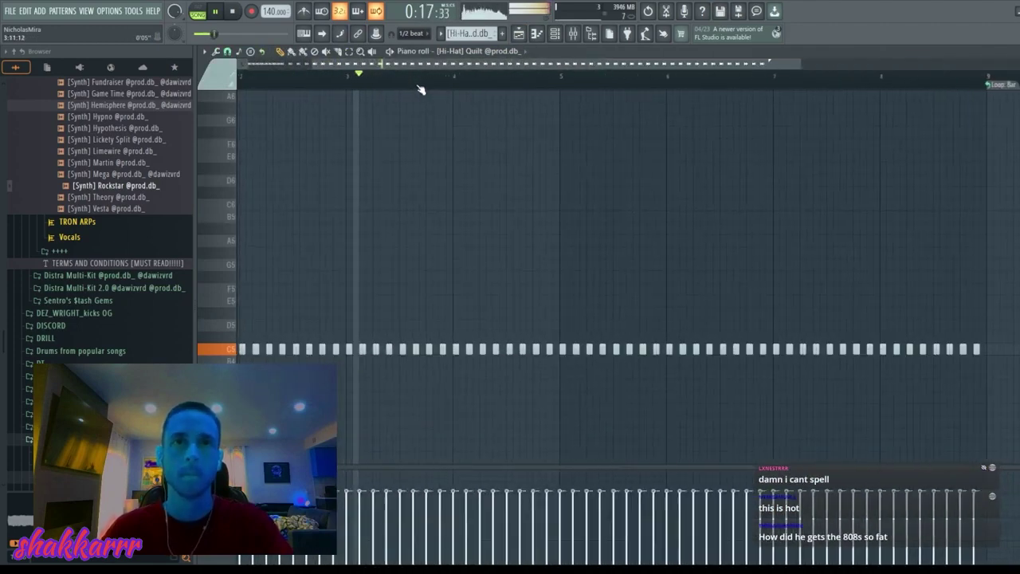
left_click(536, 350)
left_click(543, 350)
left_click(556, 350)
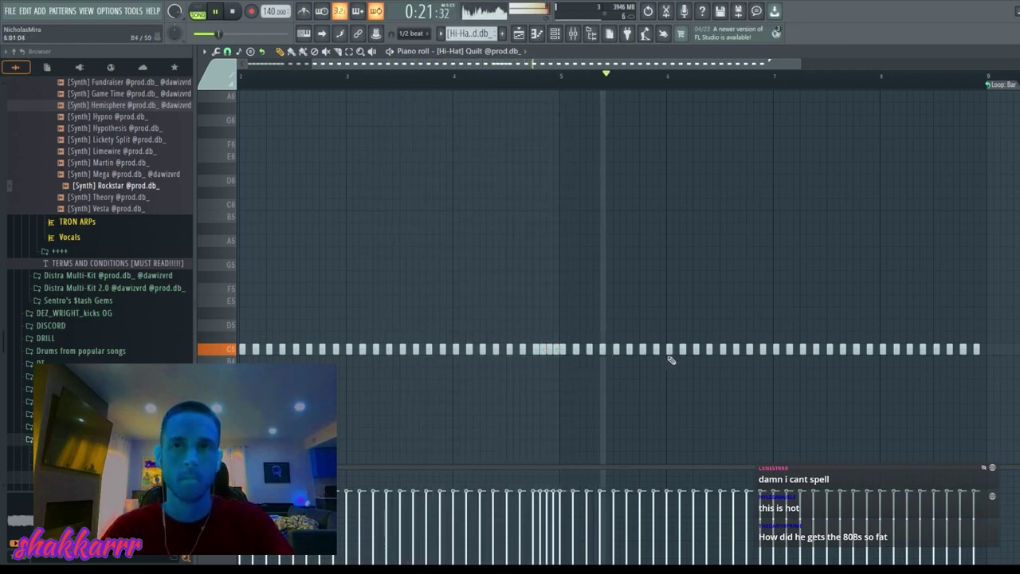
- Try a second hi-hat roll on C5 at the start of bar 7 and return to the playlist
left_click(783, 350)
left_click(797, 350)
left_click(810, 350)
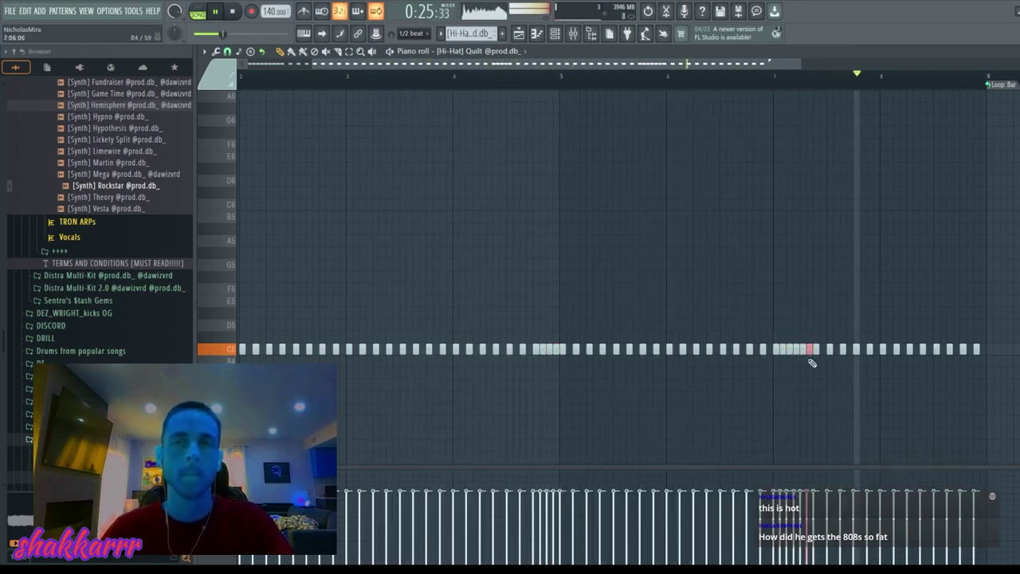
key("F5")
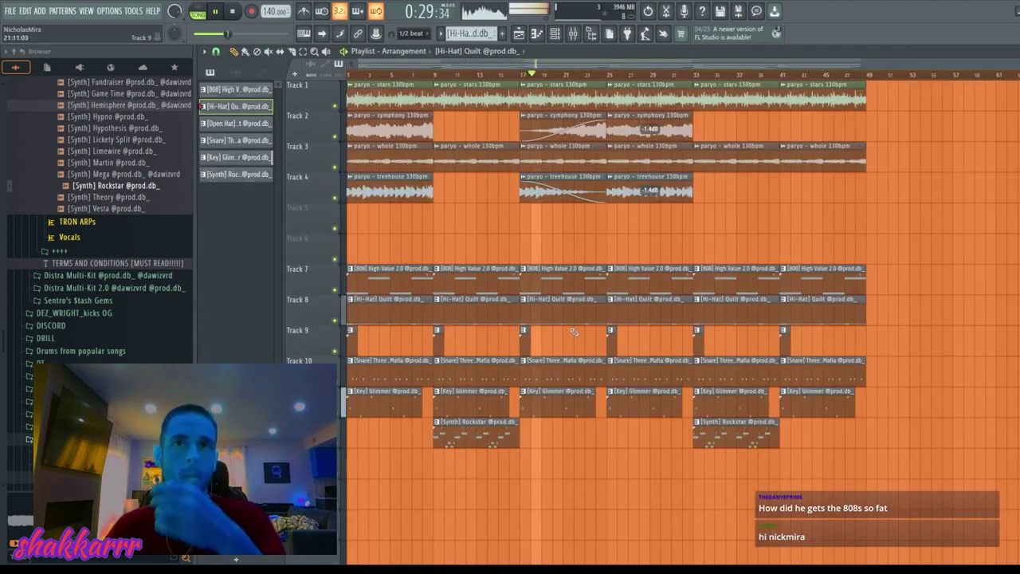
key("F7")
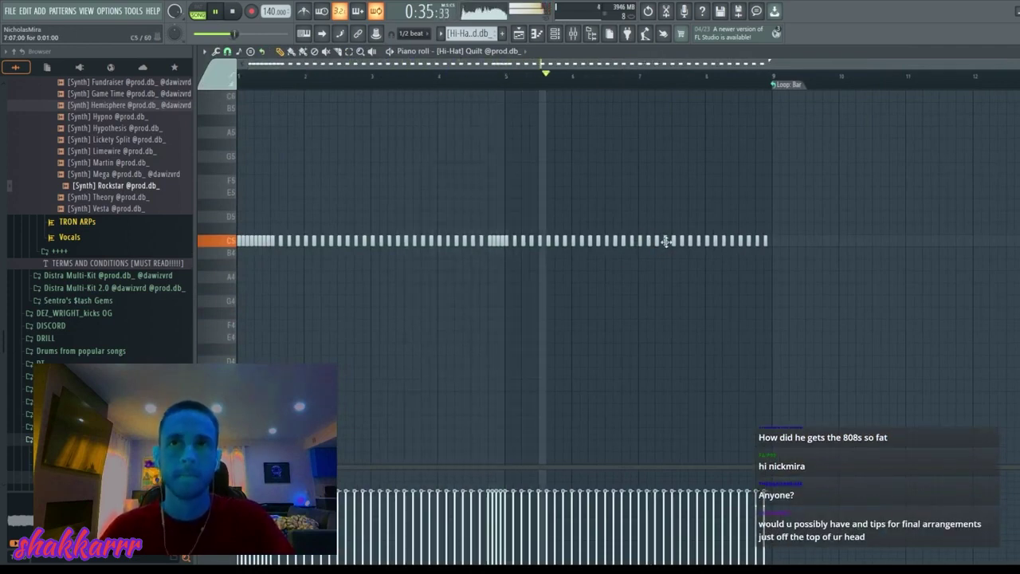
key("F5")
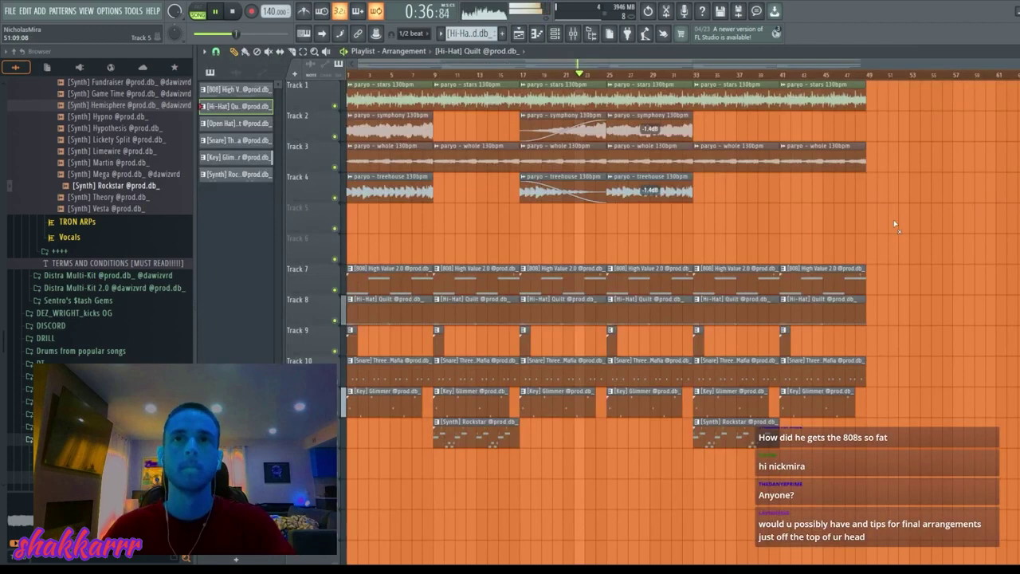
- Delete the clips at bar 41 on Track 3 and Tracks 7 to 11, leaving only the stars loop there
left_click(687, 279)
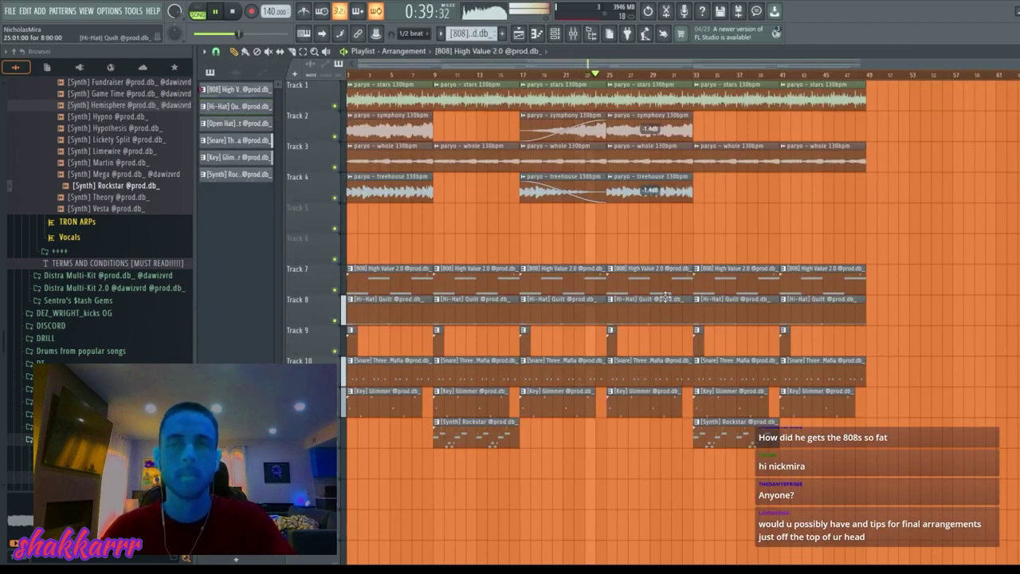
key("ctrl+a")
left_click_drag(215, 47, 217, 50)
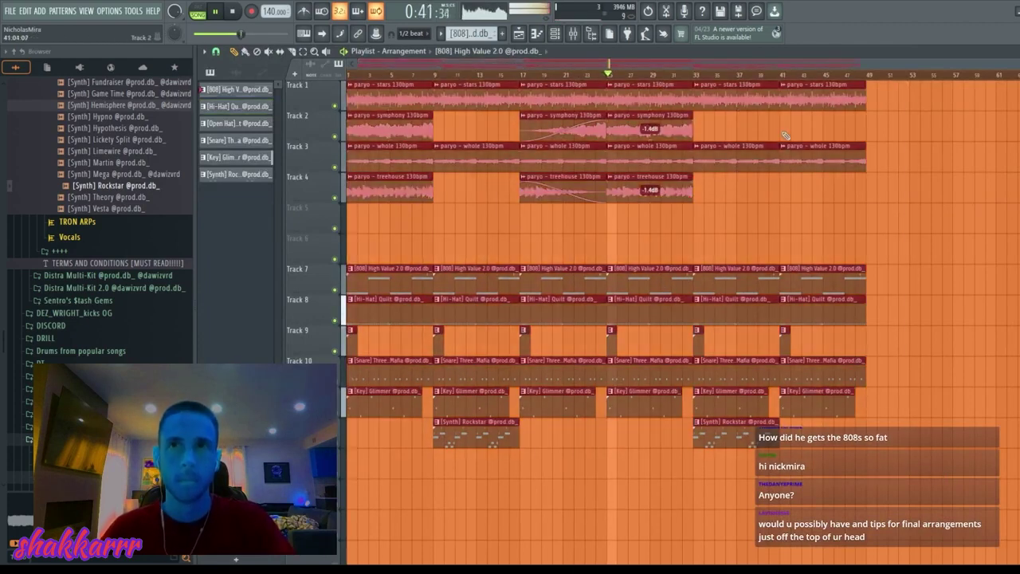
left_click(885, 144, "ctrl")
right_click(822, 157)
right_click(819, 280)
right_click(817, 313)
right_click(816, 373)
right_click(813, 405)
right_click(784, 341)
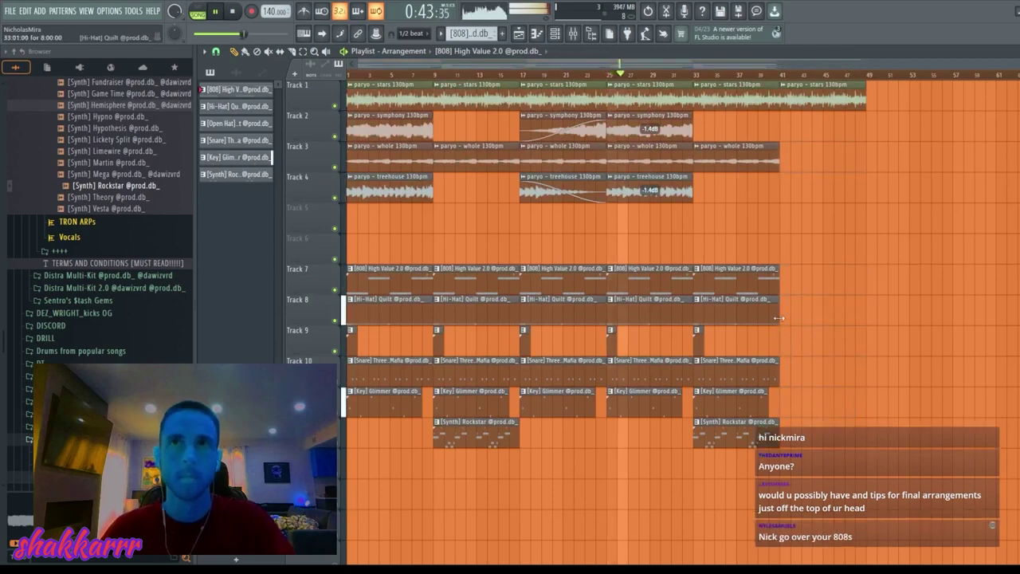
- Play back the arrangement from bar 33
left_click(723, 155)
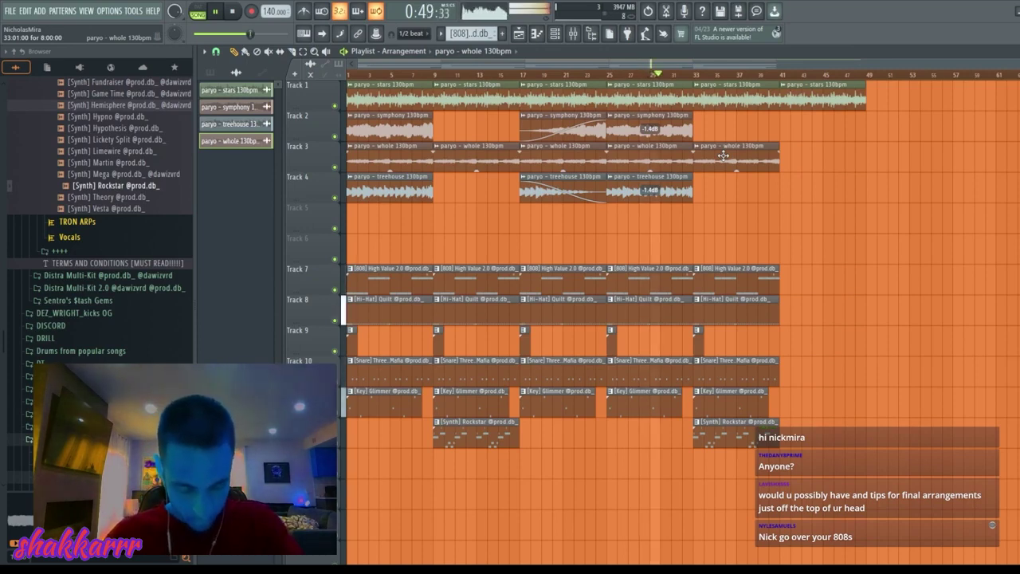
key("space")
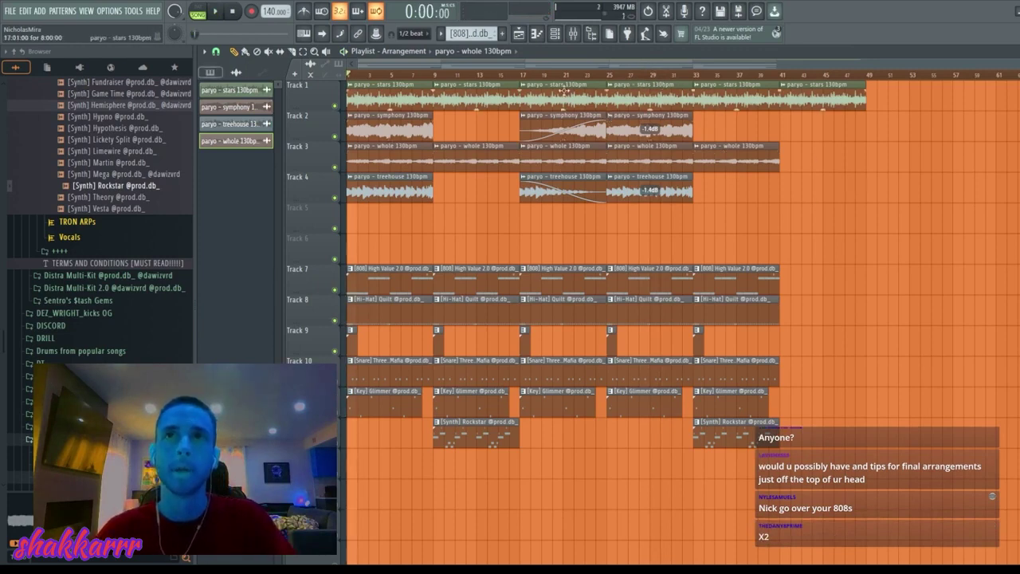
left_click(783, 77)
left_click(699, 76)
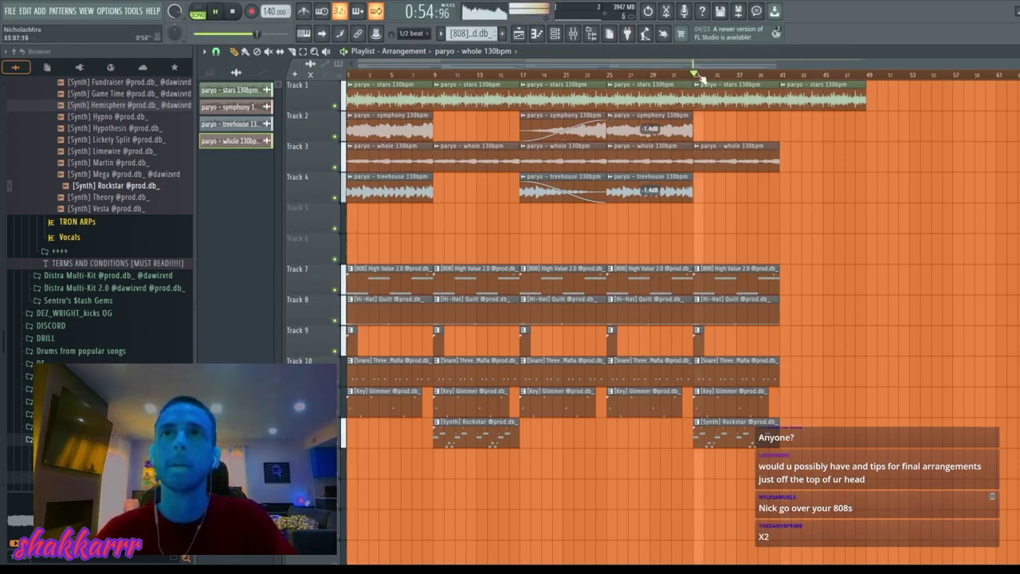
- Try moving all clips of bars 1 to 32 to start at bar 41, and undo the move
left_click_drag(763, 83, 707, 450)
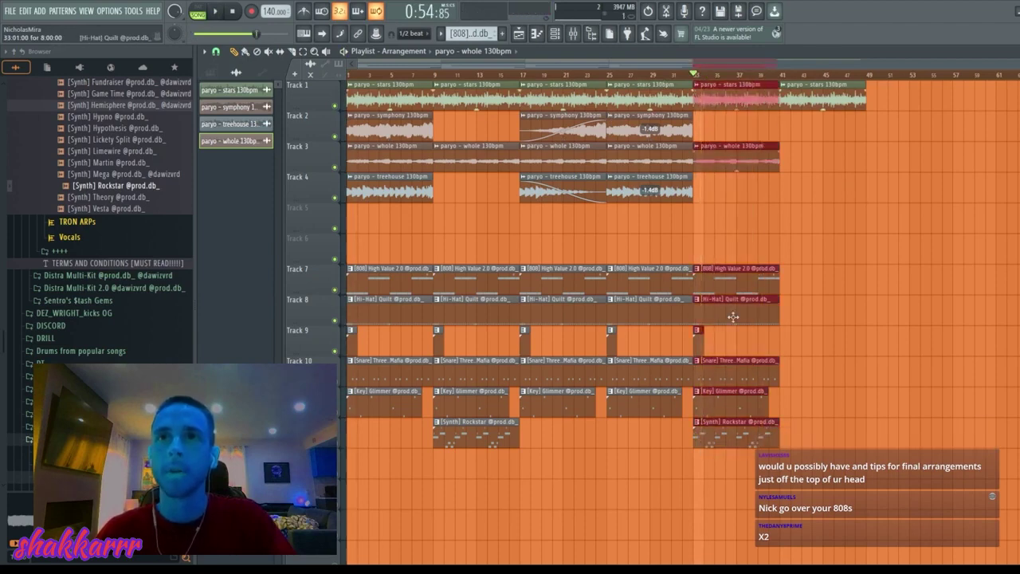
left_click_drag(672, 99, 339, 440)
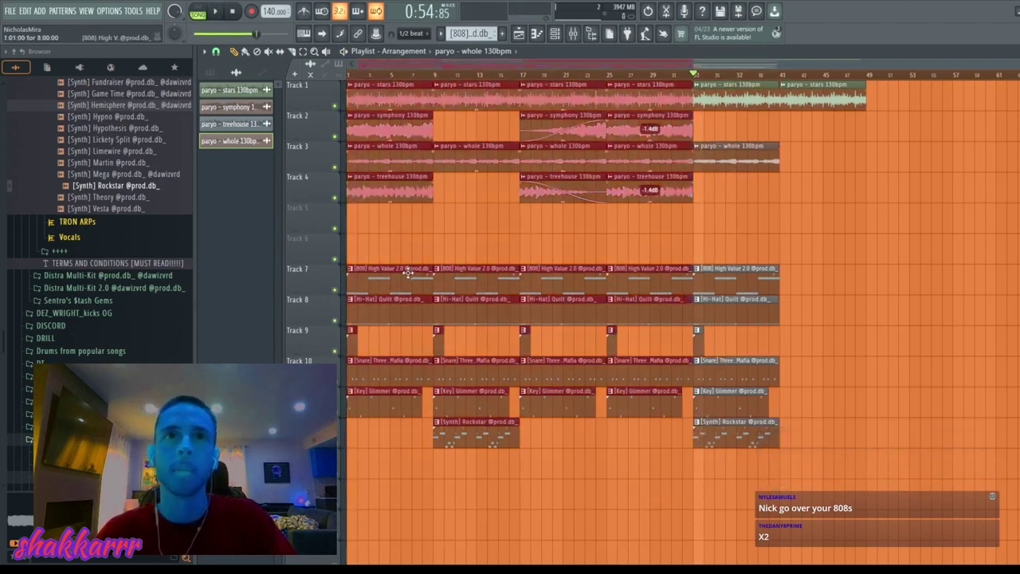
left_click_drag(407, 273, 844, 267)
key("space")
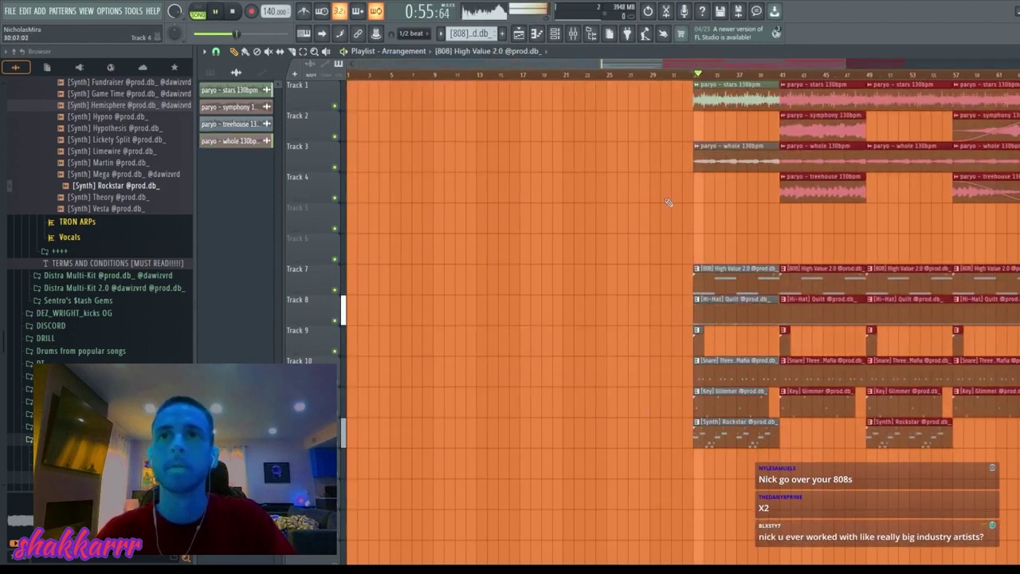
key("ctrl+z")
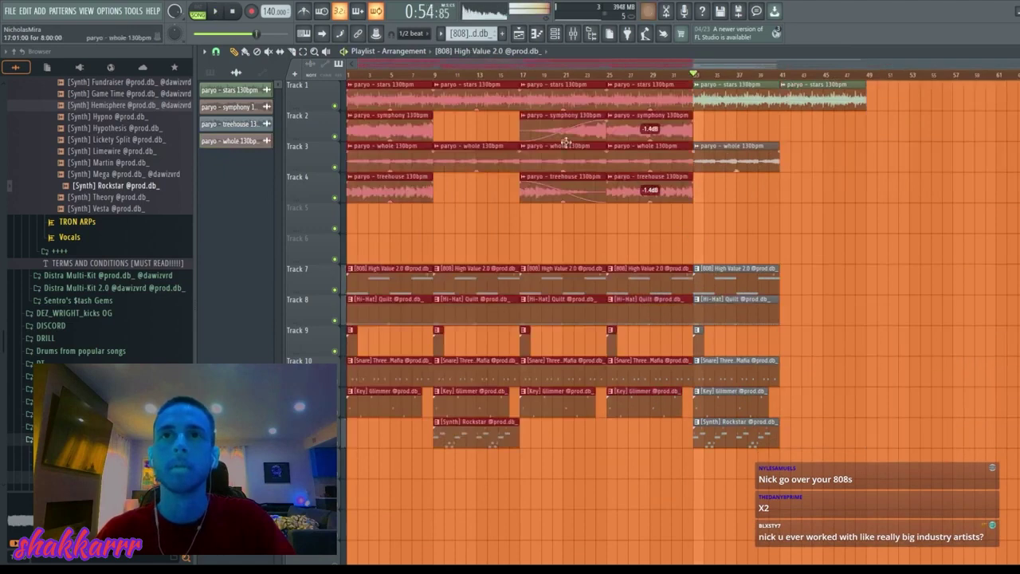
key("ctrl+d")
left_click(468, 78)
key("space")
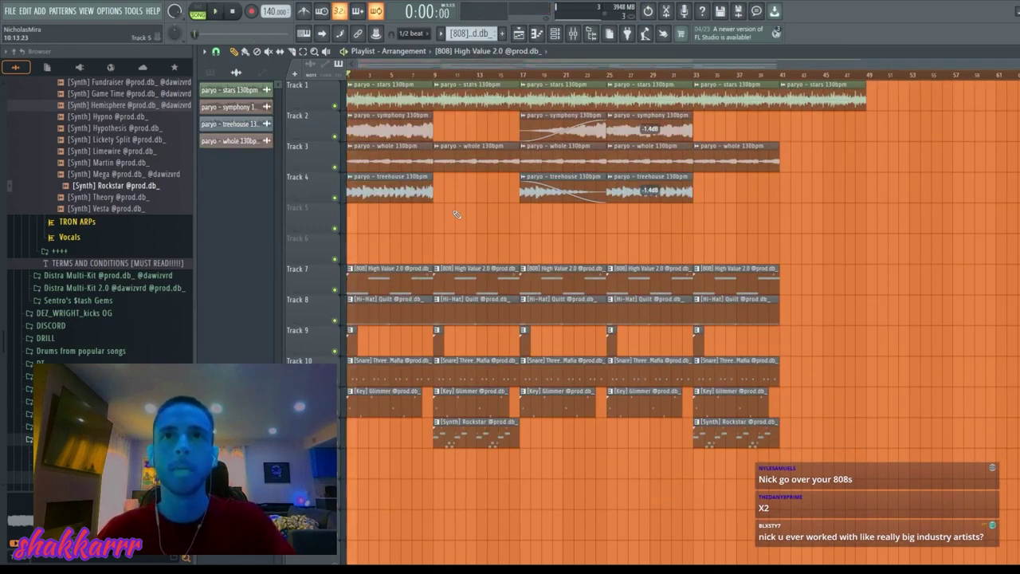
- Move all pattern clips up two tracks so that they occupy Tracks 5 to 10
left_click_drag(802, 239, 352, 438)
key("ctrl+d")
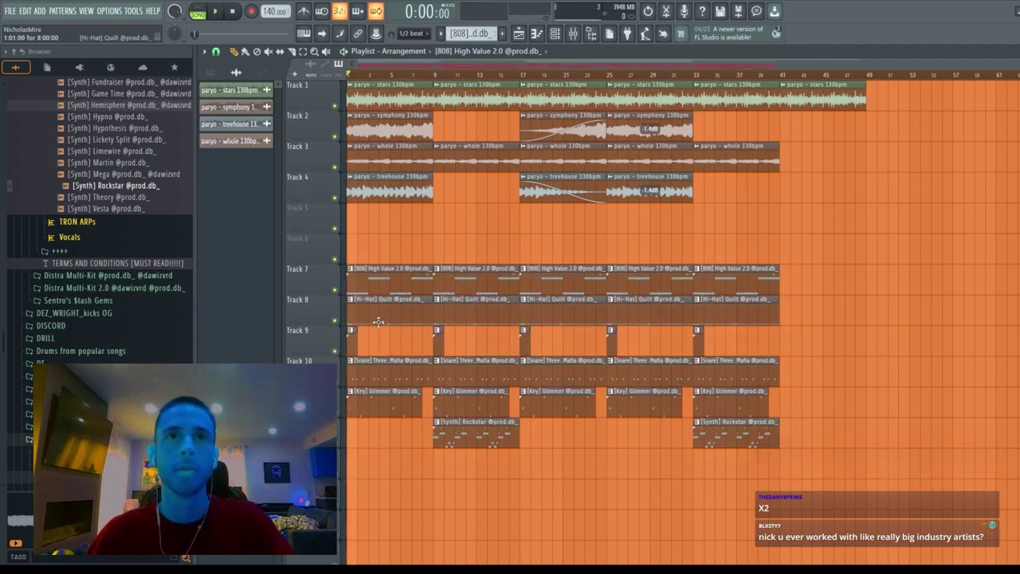
left_click_drag(344, 249, 602, 461)
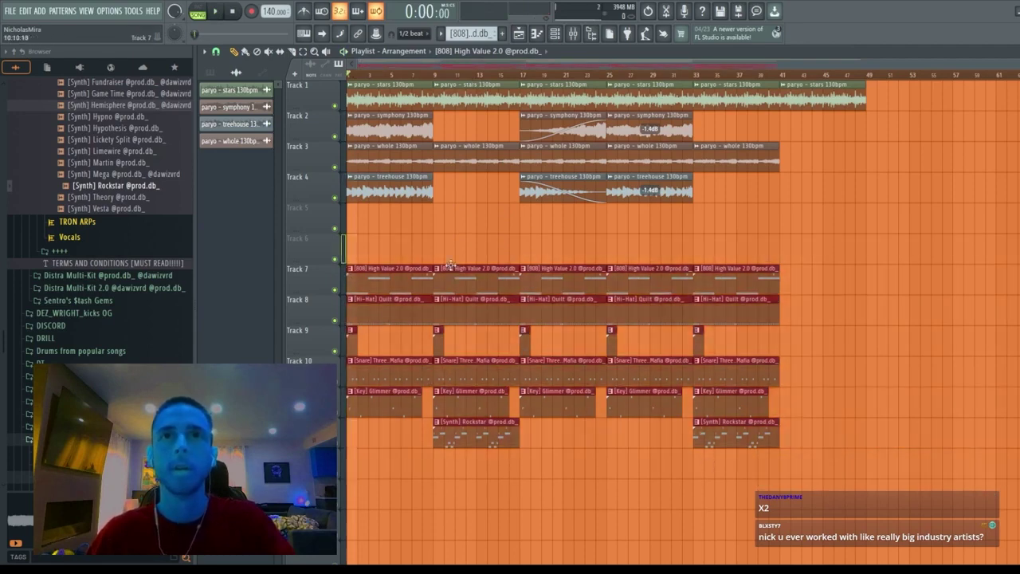
left_click_drag(449, 265, 425, 232)
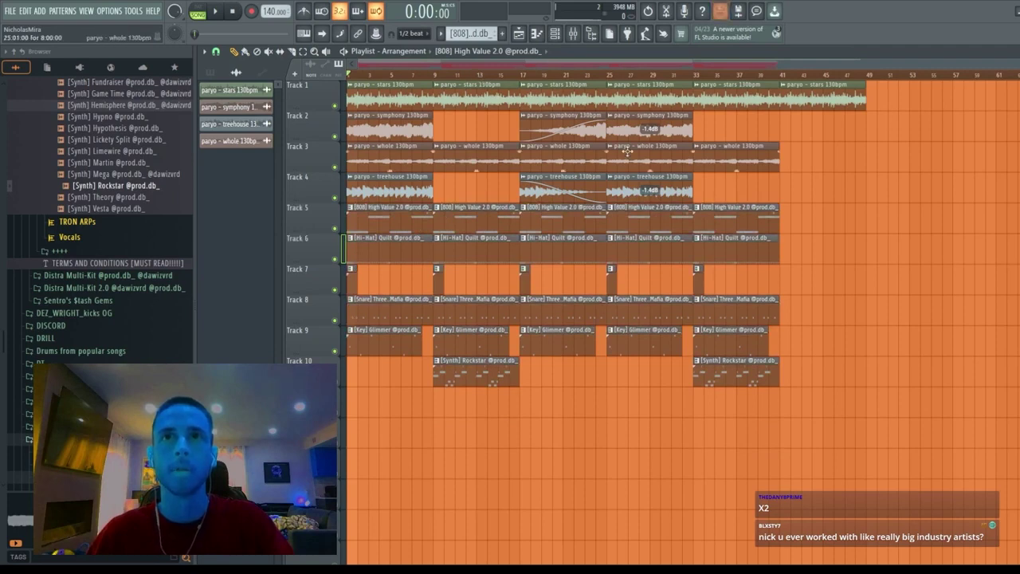
- Play the arrangement and shift the Rockstar clip on Track 10 from bar 9 to bar 17
key("space")
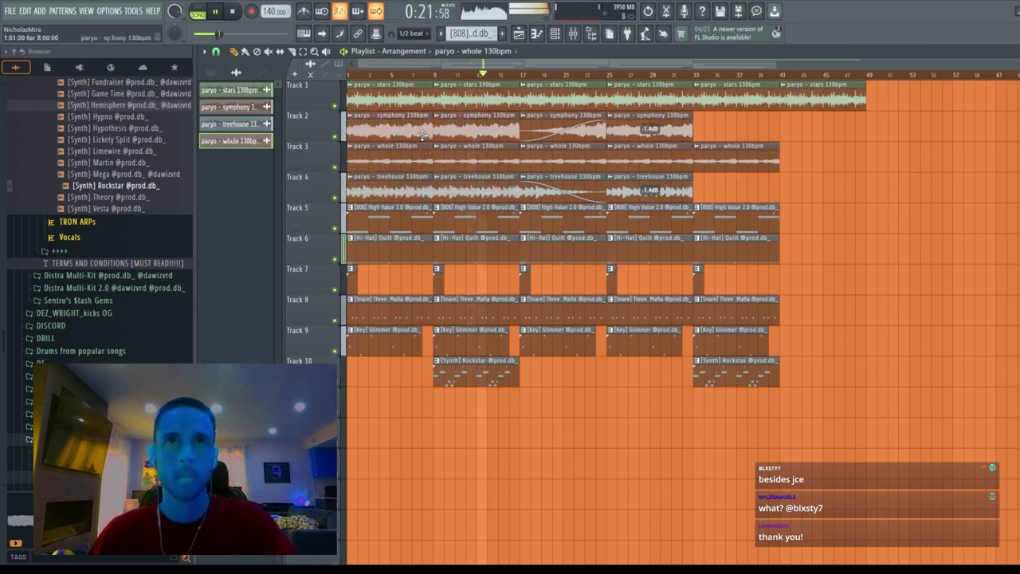
left_click(533, 376)
right_click(484, 368)
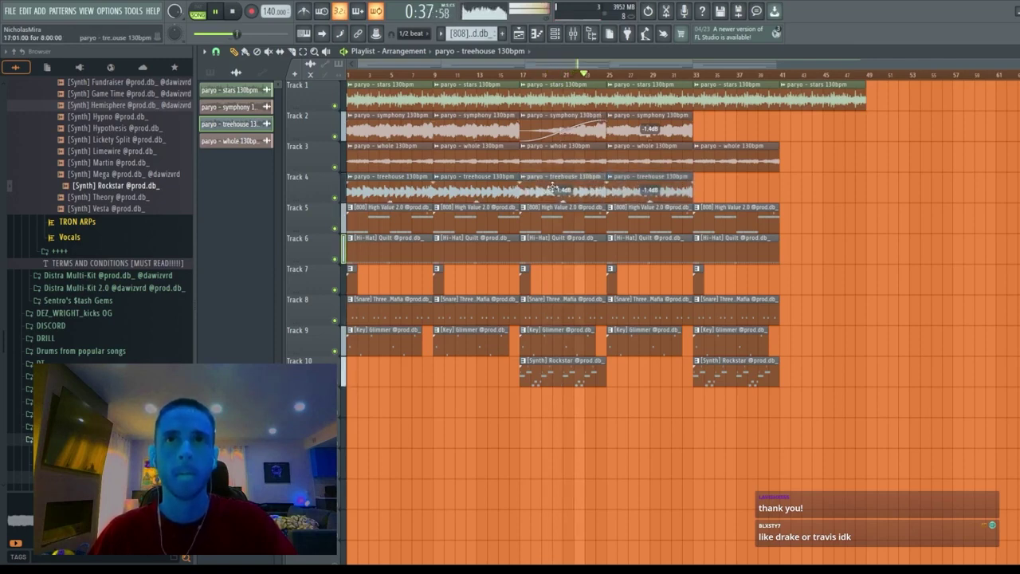
- Delete the symphony clip at bar 17 on Track 2 and the treehouse clip at bar 25 on Track 4
right_click(592, 124)
left_click(634, 120)
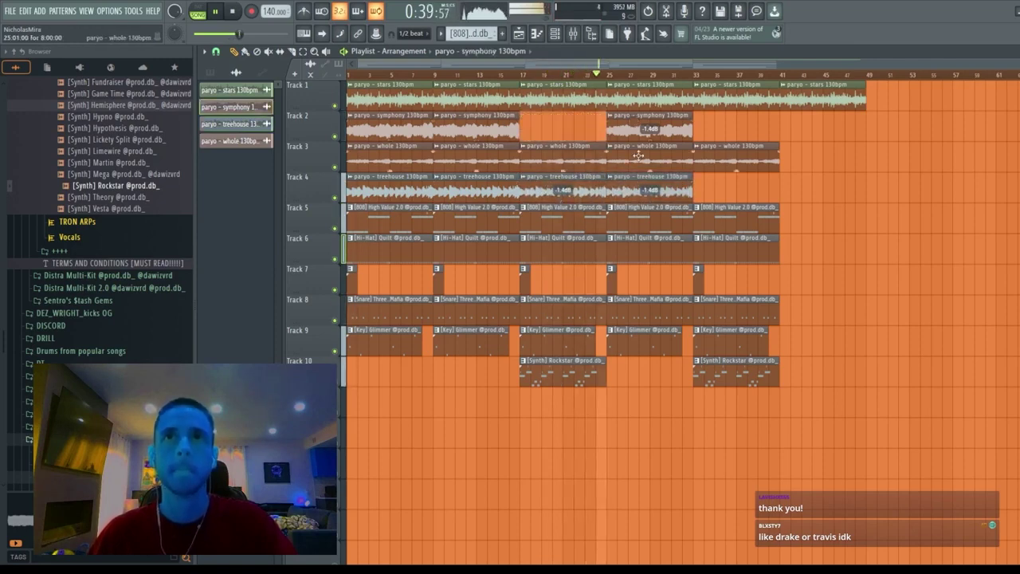
right_click(635, 189)
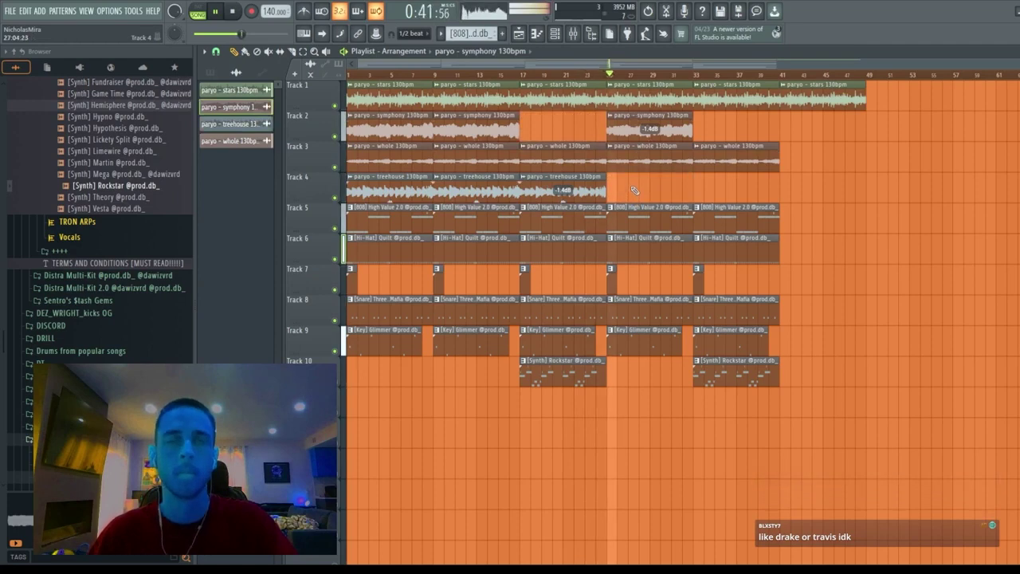
left_click(643, 158)
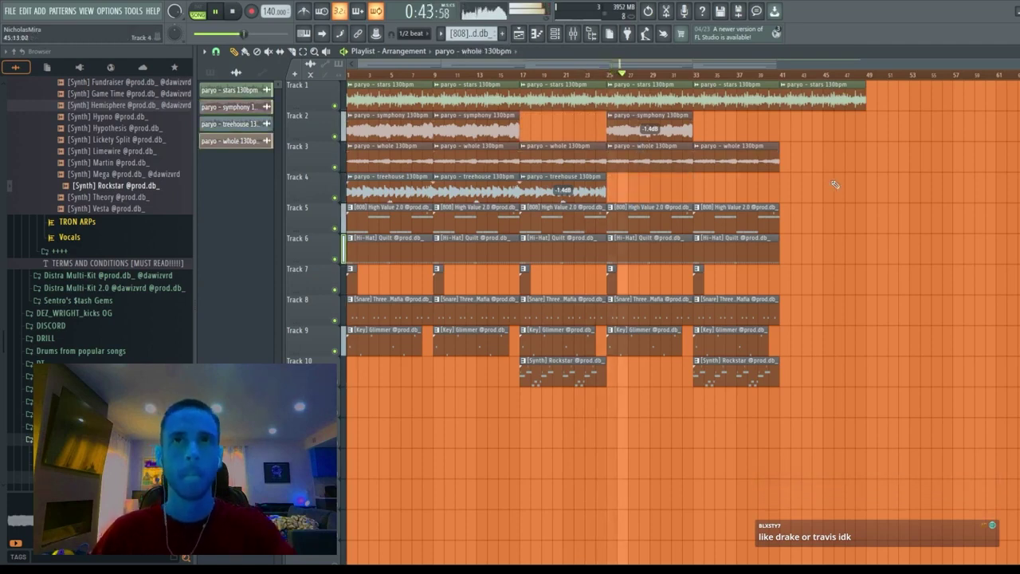
- Try duplicating the whole and treehouse clips of Tracks 3 and 4 from bar 41 onward
left_click_drag(926, 406, 349, 89)
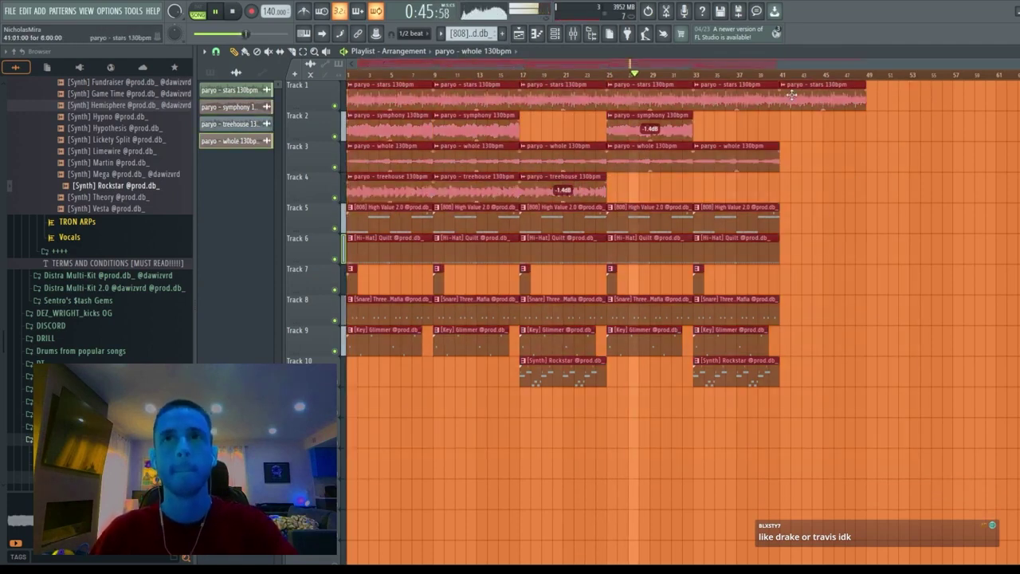
key("ctrl+d")
left_click_drag(812, 153, 351, 191)
key("ctrl+b")
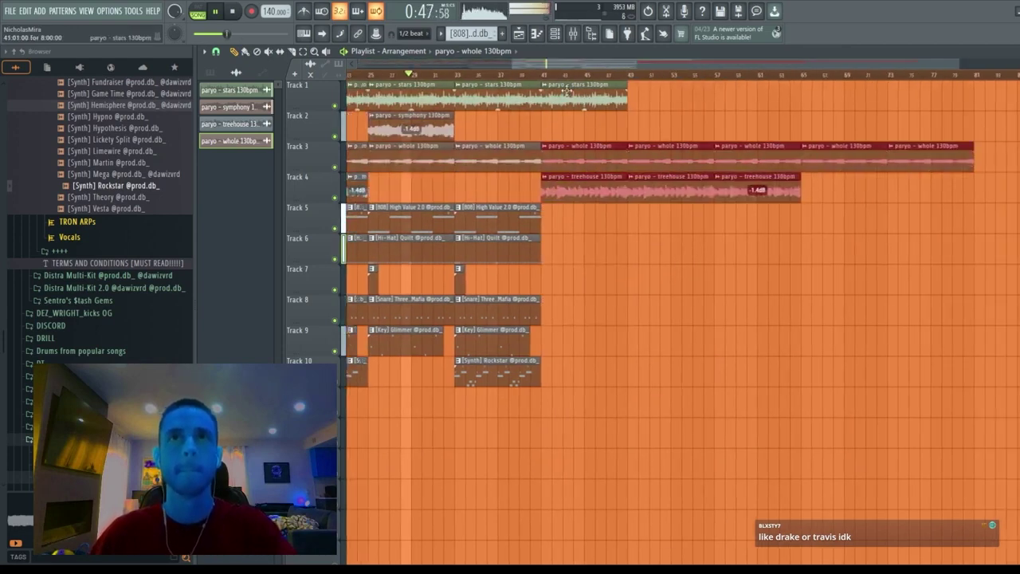
key("ctrl+d")
- Delete the stars and whole clips at bar 33 and play the transitions around bars 25, 33 and 41
scroll(457, 84, "down", 2)
left_click(582, 76)
right_click(606, 108)
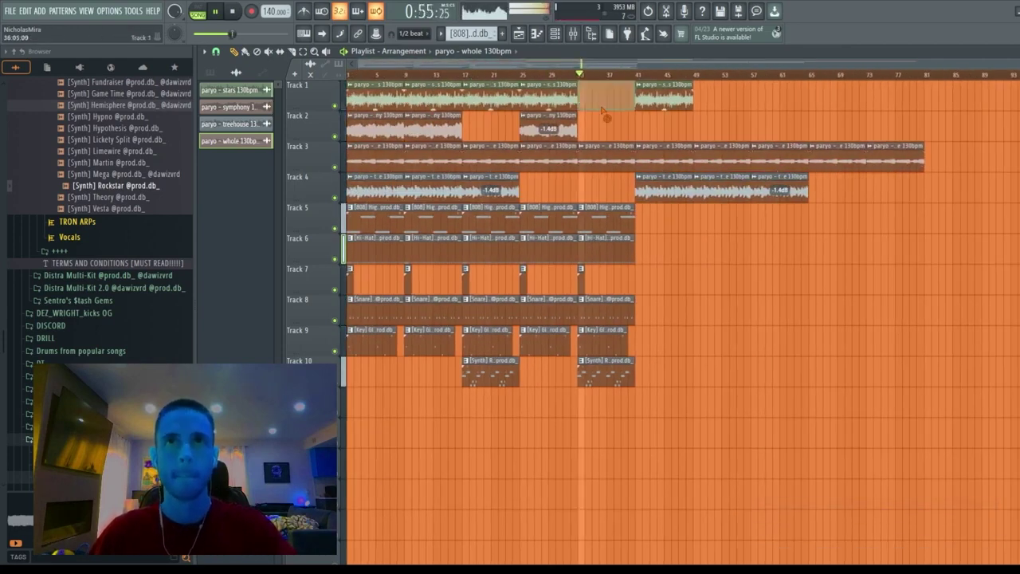
right_click(599, 159)
left_click(580, 75)
left_click(522, 75)
left_click(637, 76)
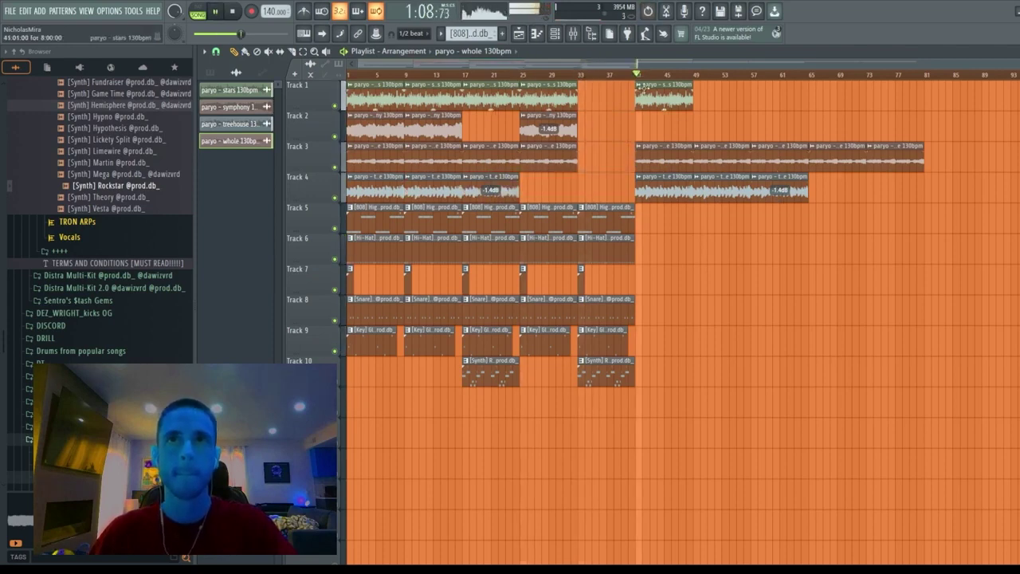
- Remove the duplicated whole and treehouse clips from bar 41 onward on Tracks 3 and 4
key("space")
right_click(666, 163)
key("space")
- Duplicate the loop clips of Tracks 2 to 4 to bar 41 and delete all copies past bar 48
left_click_drag(644, 137, 276, 184)
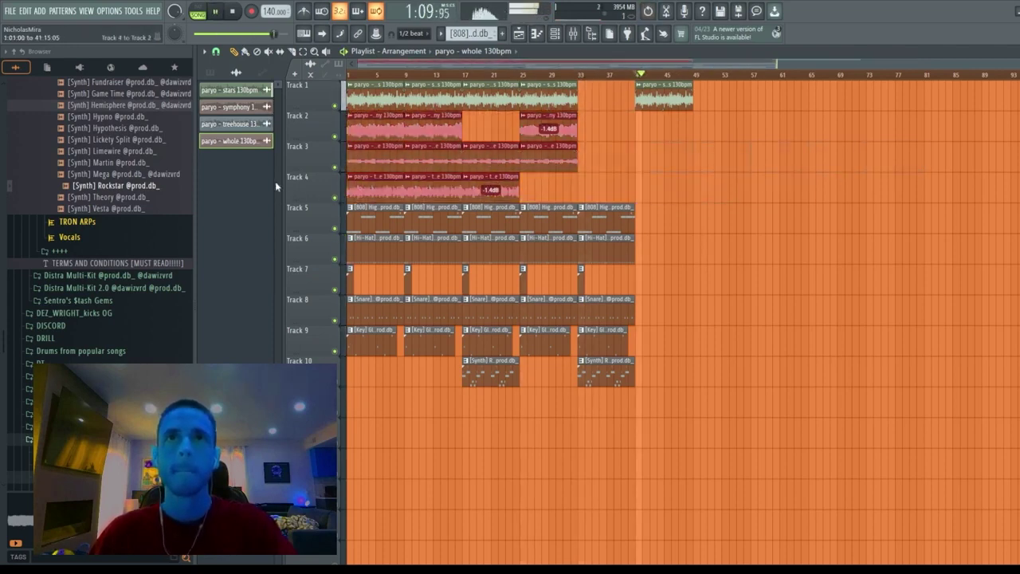
key("ctrl+b")
right_click(600, 134)
right_click(722, 185)
right_click(779, 159)
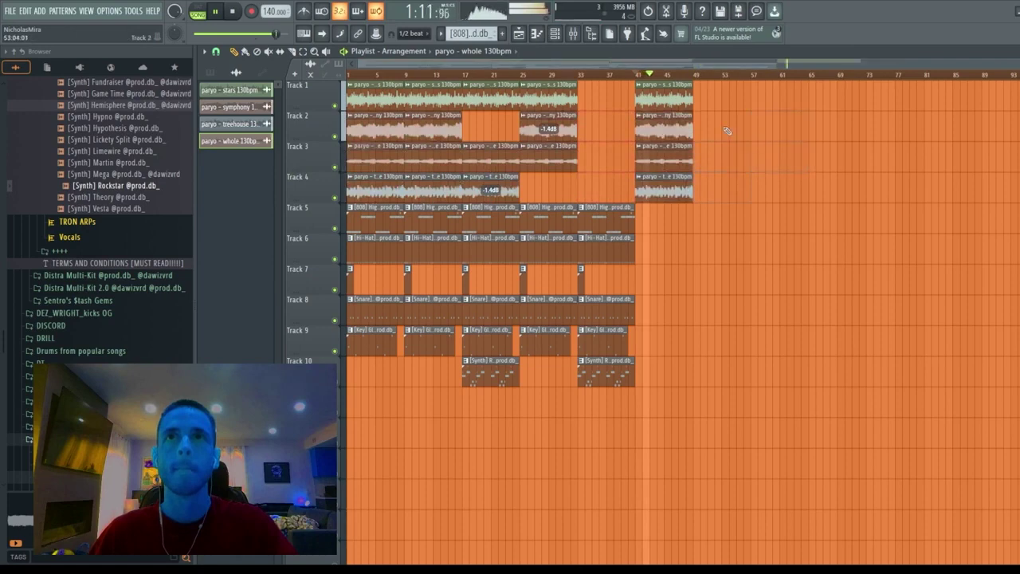
- Copy the symphony clip to bar 33 on Track 2 and the treehouse clip to bar 33 on Track 4
left_click(580, 75)
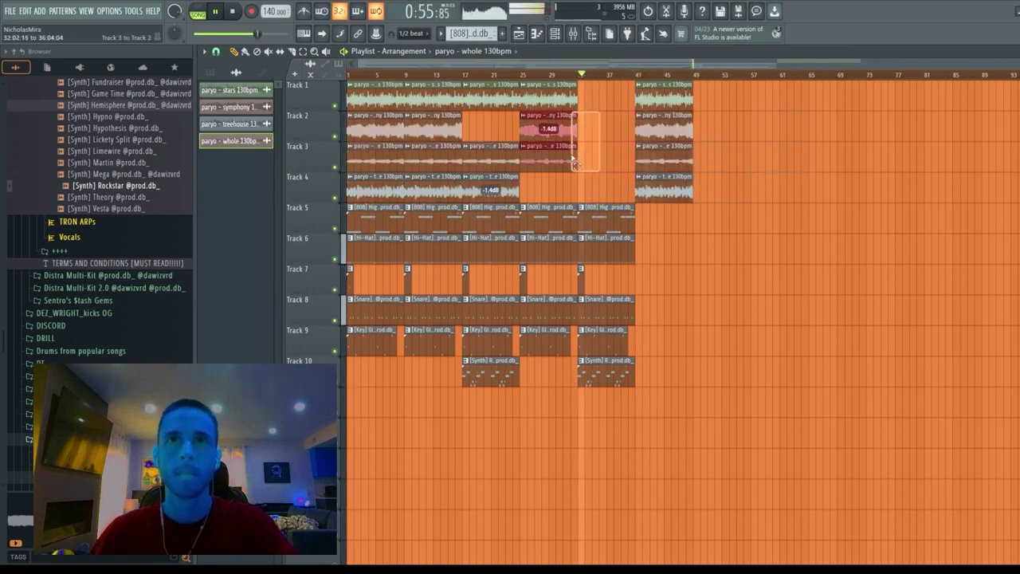
left_click_drag(550, 132, 608, 132)
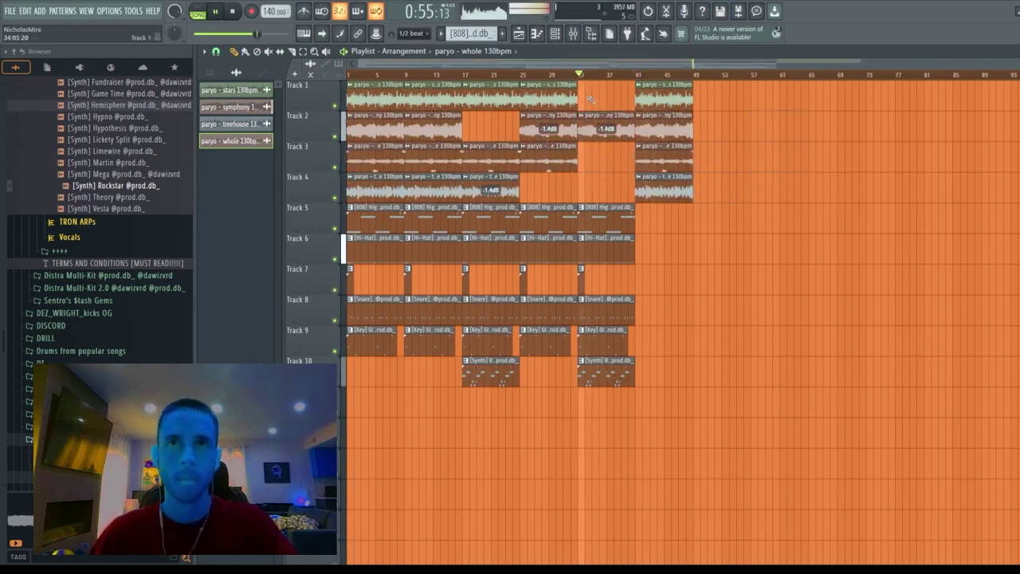
left_click_drag(550, 99, 606, 106)
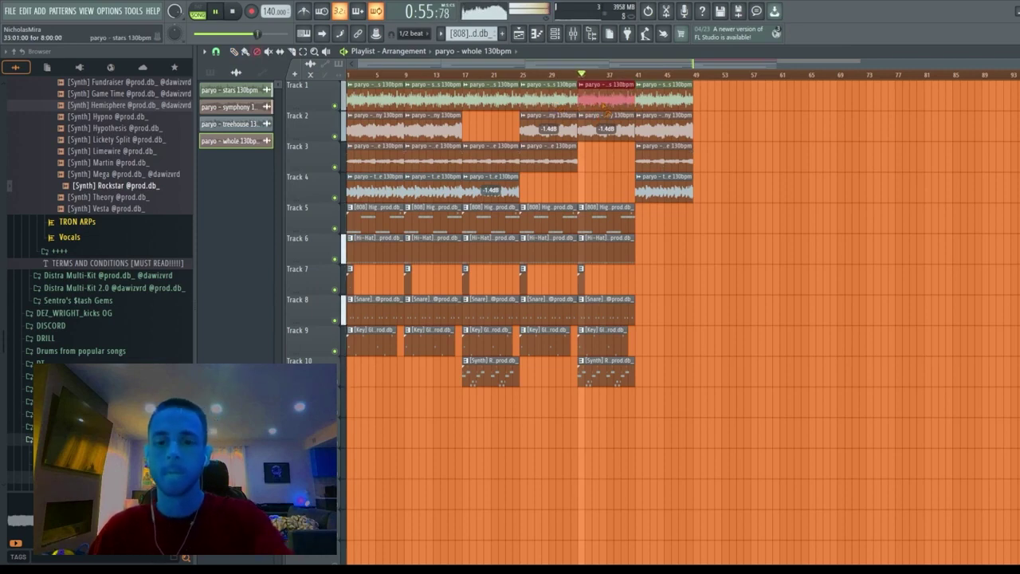
right_click(607, 110)
left_click_drag(474, 186, 587, 185)
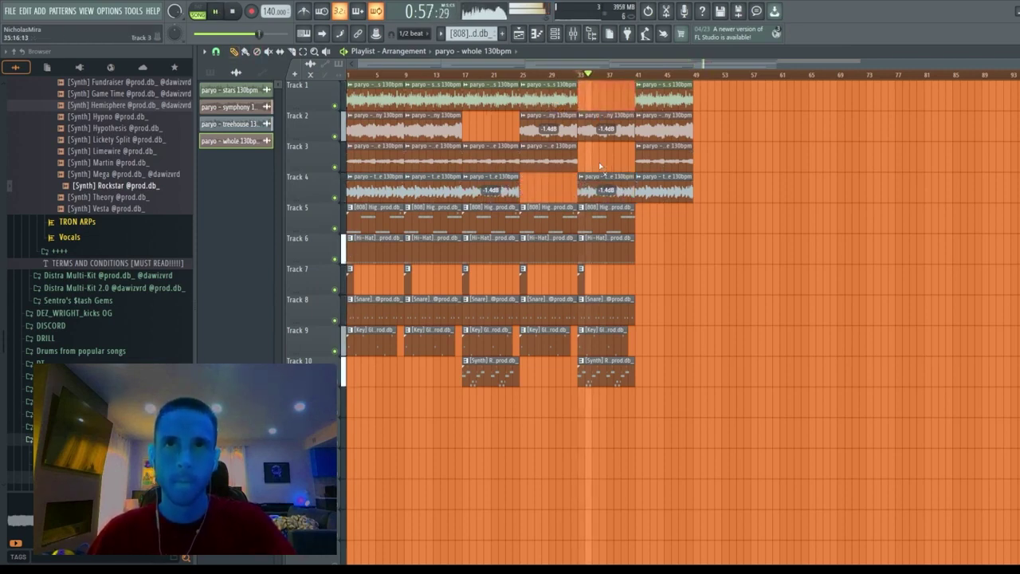
scroll(609, 138, "down", 2)
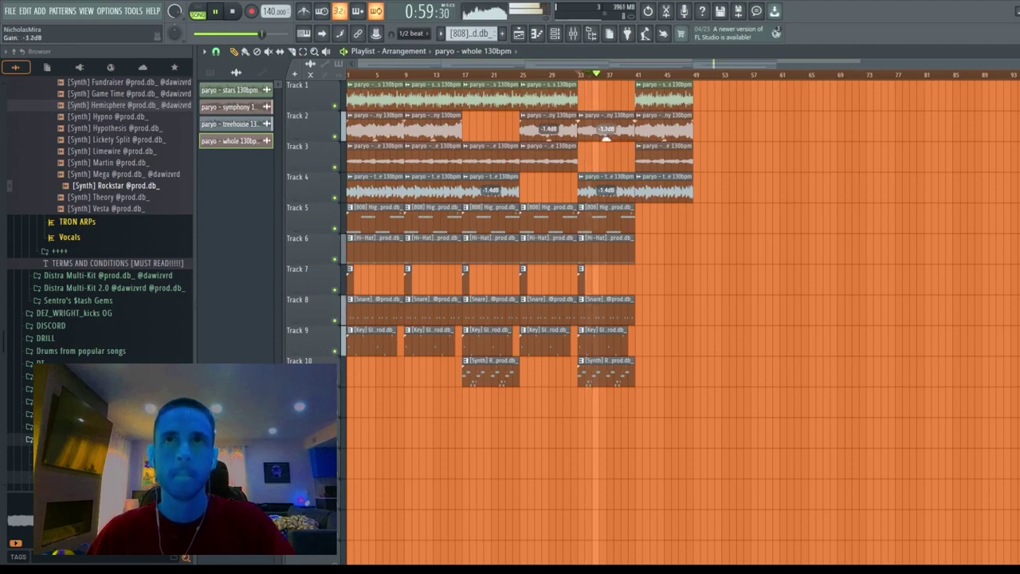
- Delete the Rockstar synth clip at bar 33 on Track 10 and redo the symphony copy at bar 33 on Track 2
right_click(618, 125)
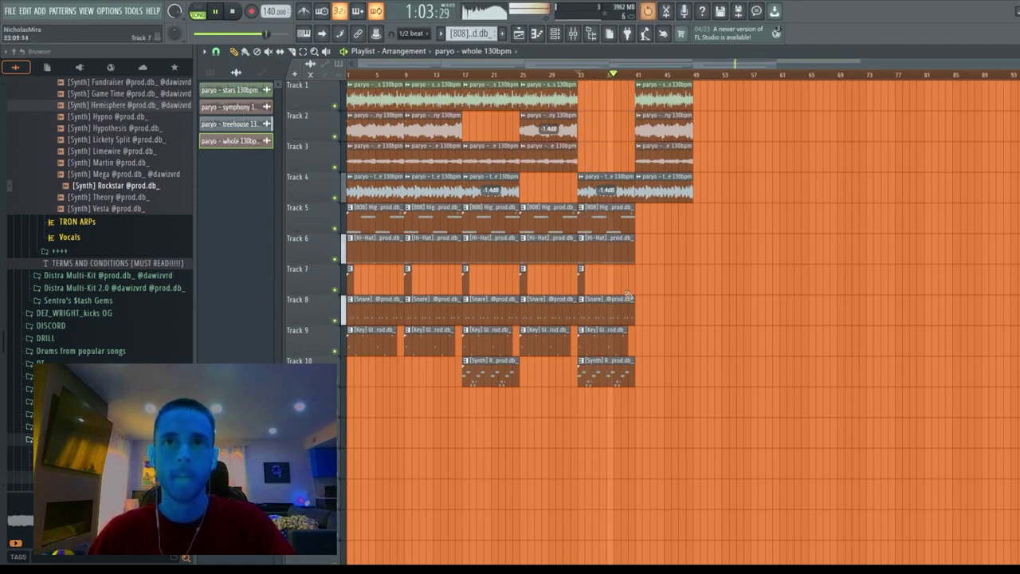
right_click(629, 368)
key("space")
key("space")
left_click_drag(551, 118, 608, 121)
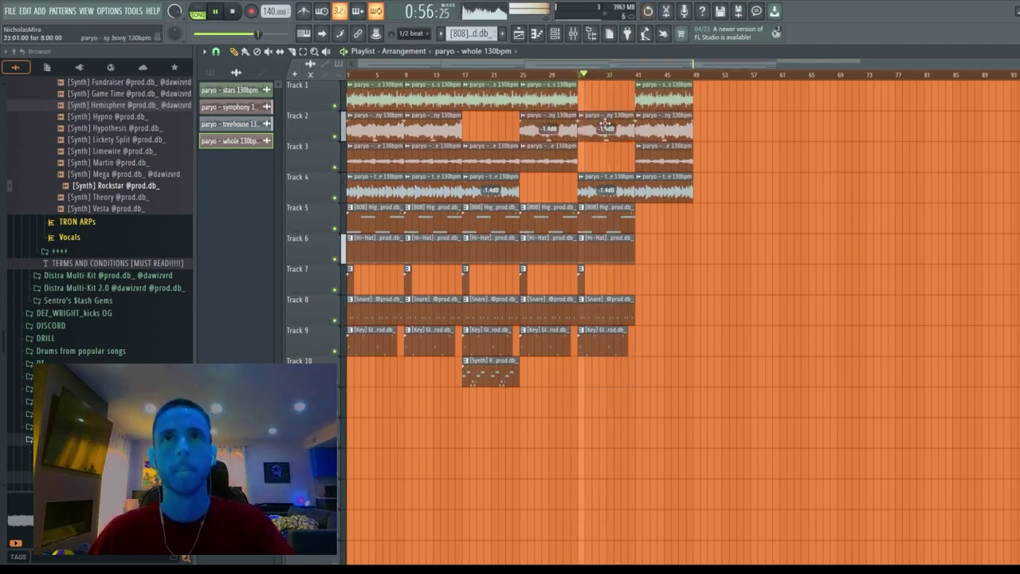
- Duplicate the whole 48-bar arrangement on all tracks to bar 49 and play the song from the start
left_click(638, 76)
key("space")
key("space")
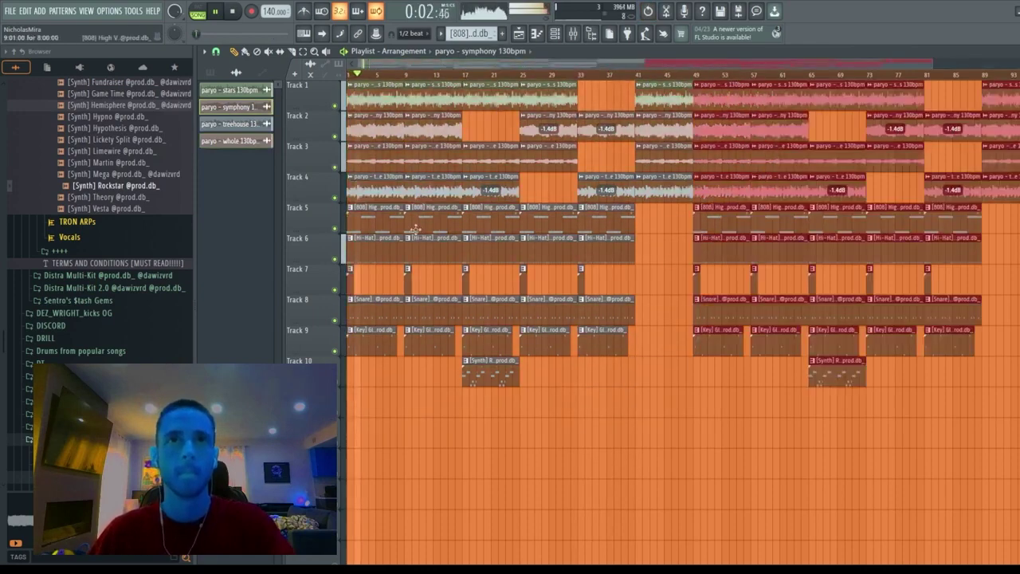
scroll(470, 245, "up", 5)
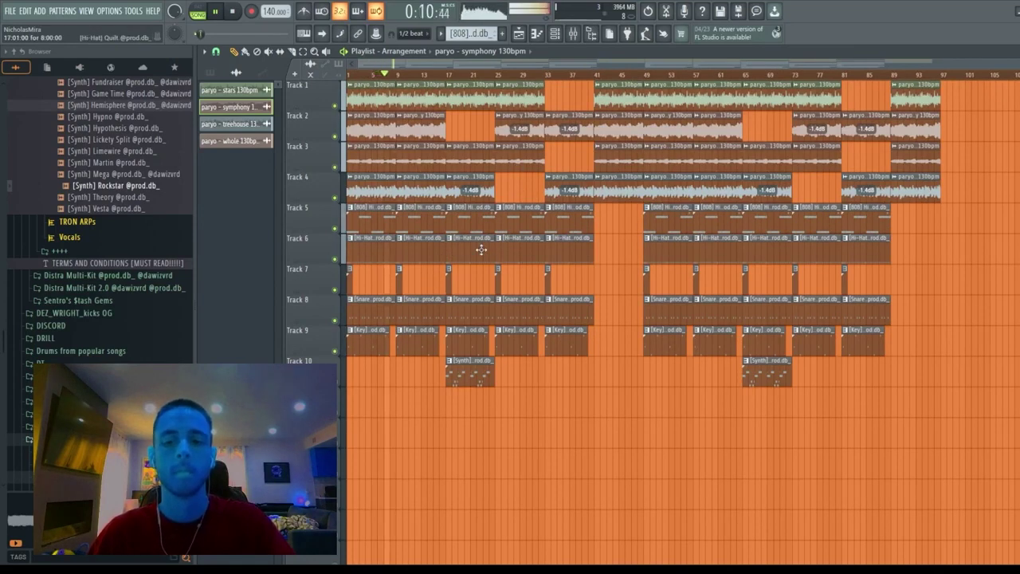
- Adjust the channel volume of the Three 6 Mafia snare and select the Rockstar synth clip at bar 17
key("F6")
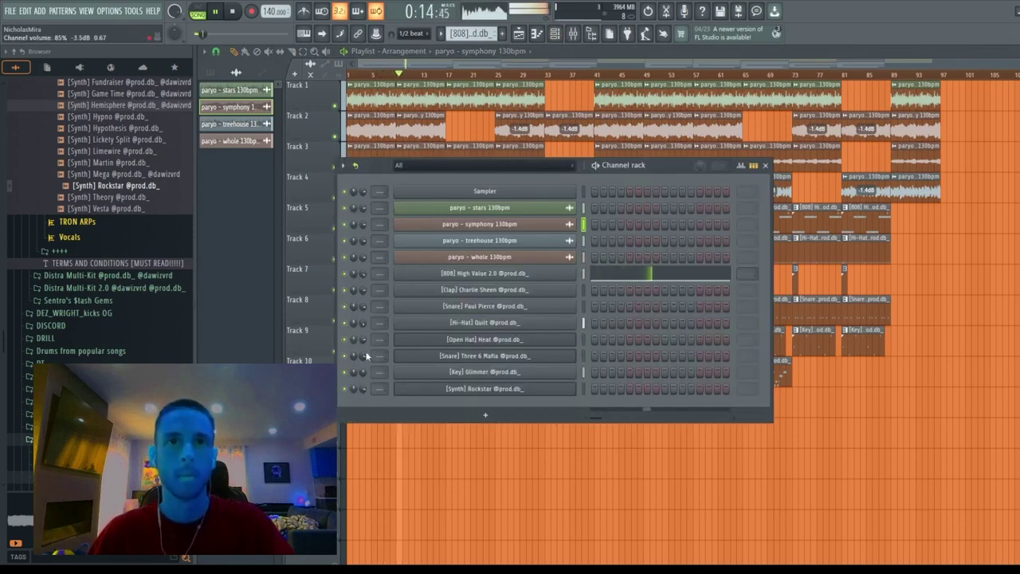
scroll(366, 354, "down", 3)
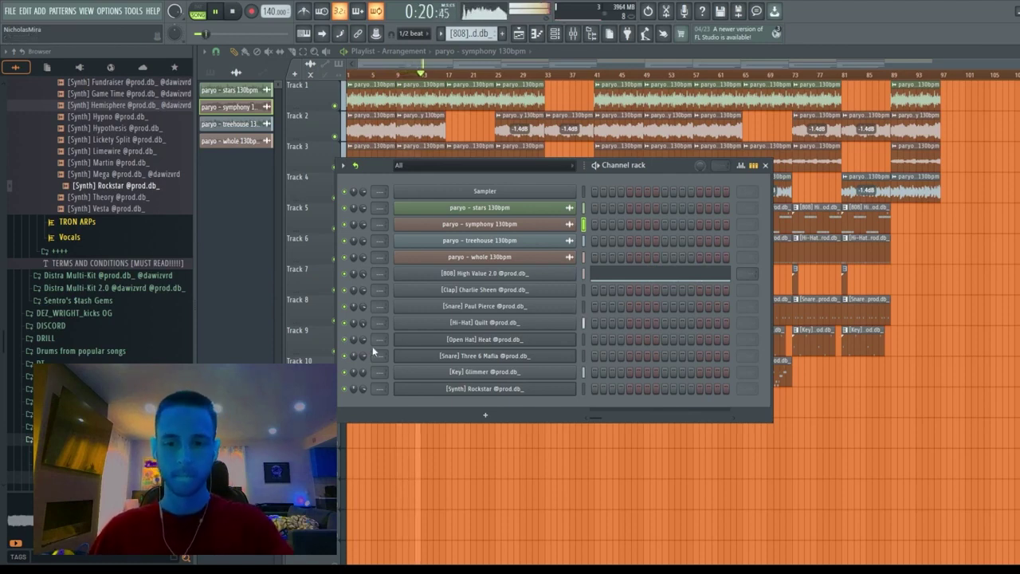
left_click(540, 478)
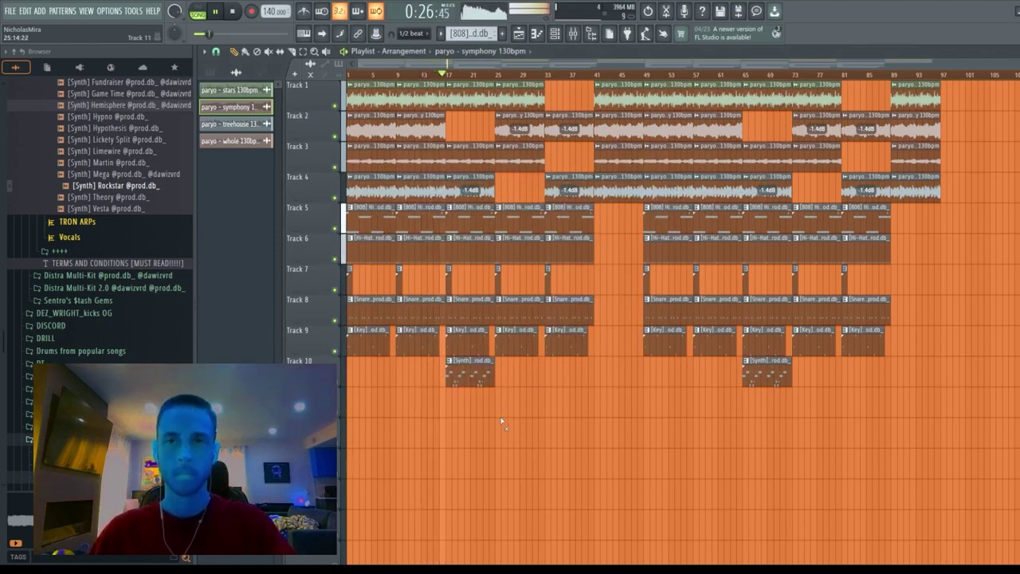
left_click(459, 375)
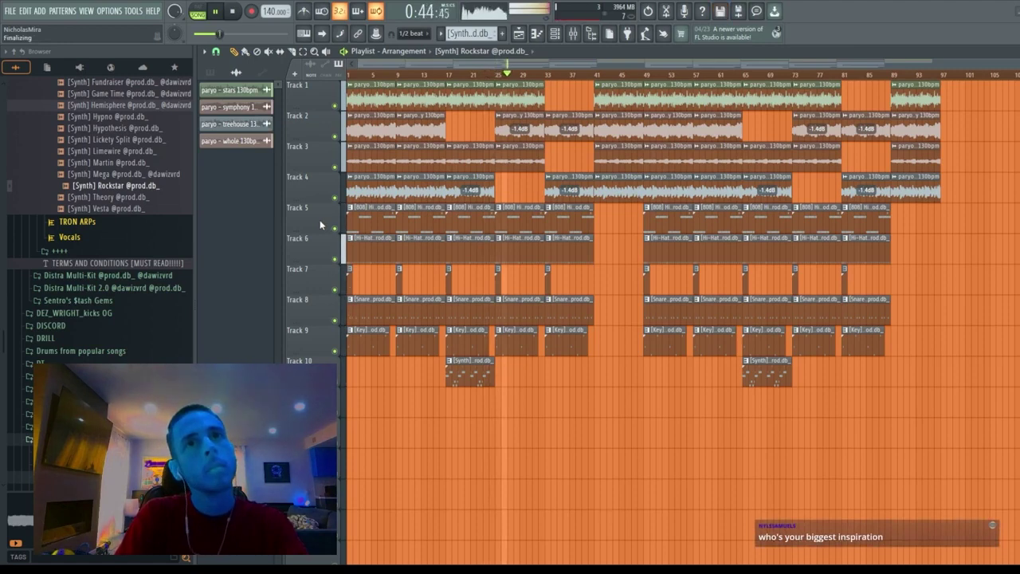
- Save the project as woe 140nmparyo.flp and play the full arrangement from the start
key("space")
key("space")
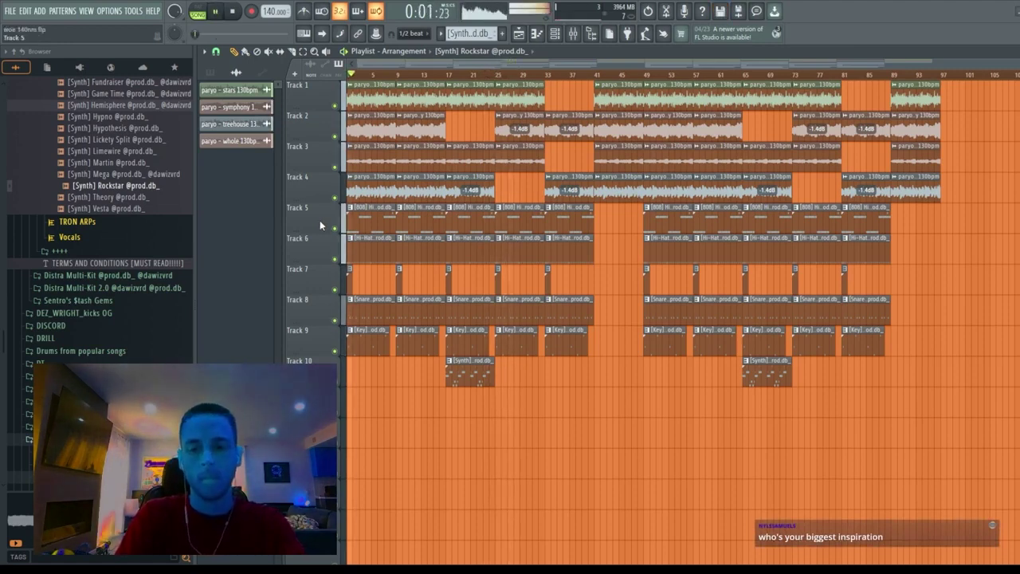
key("space")
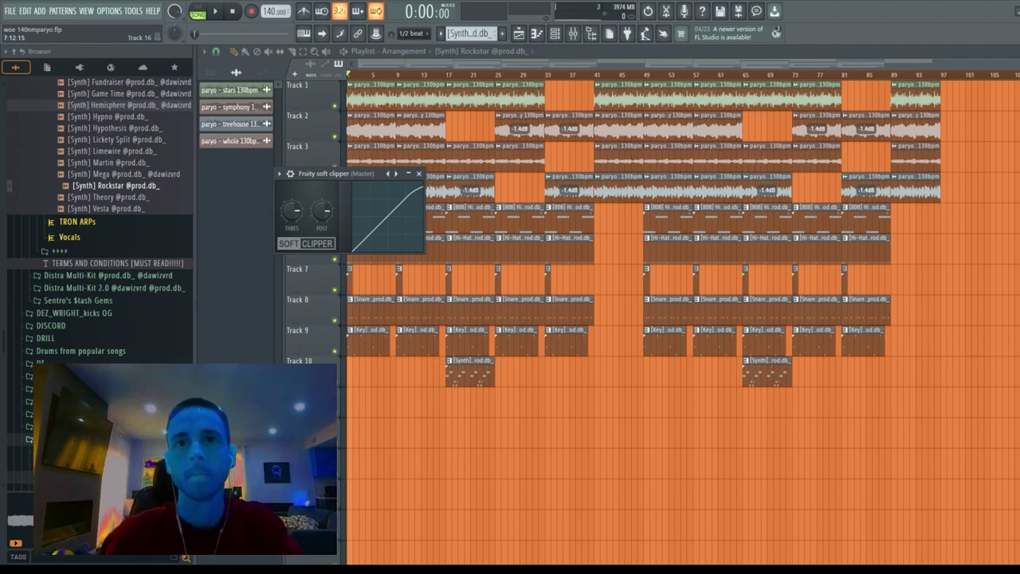
key("space")
key("space")
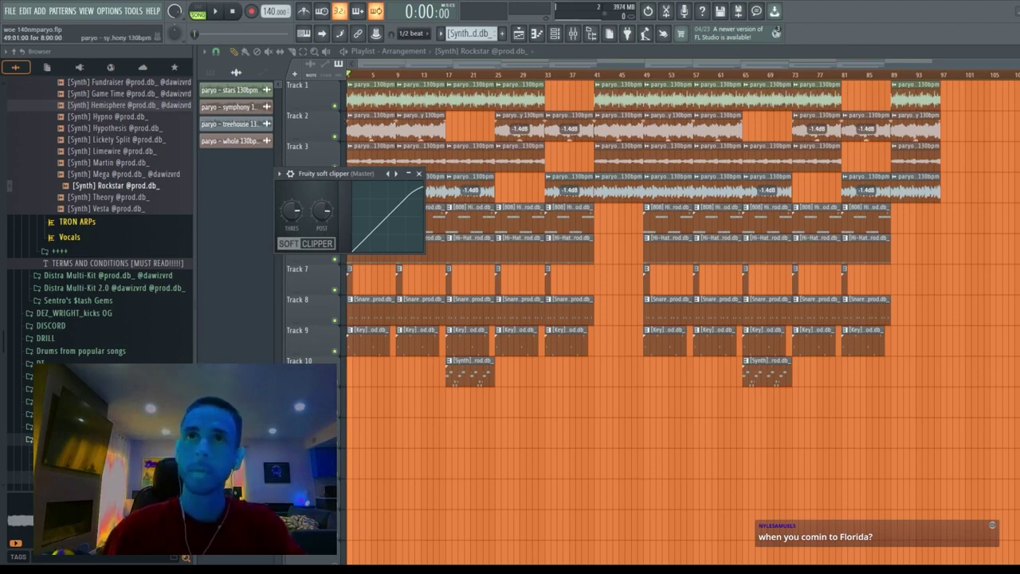
left_click(651, 132)
key("space")
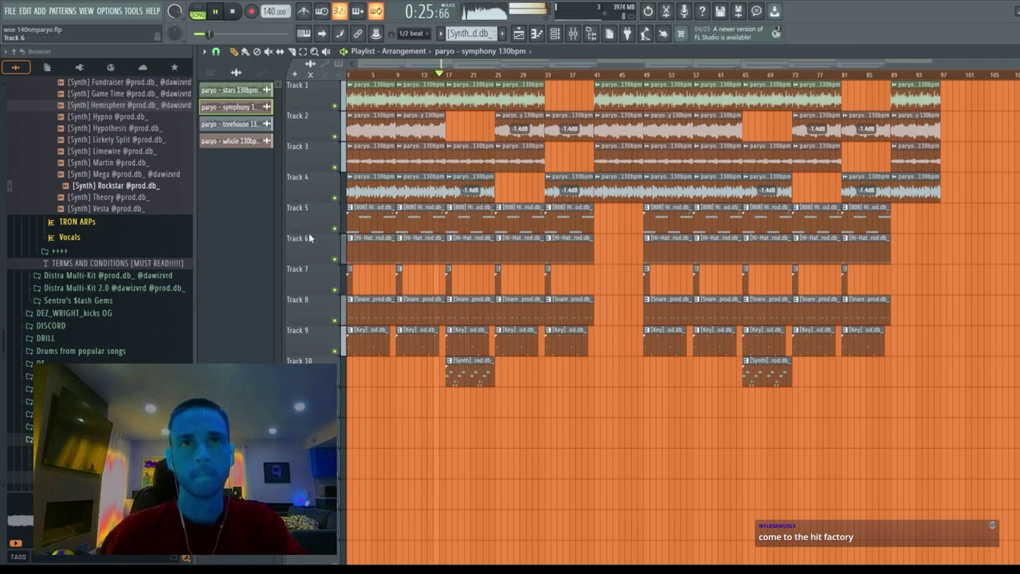
- Shorten all Hi-Hat clips on Track 6 to 2 bars and duplicate them to fill each 8-bar section
left_click(410, 247)
left_click_drag(396, 247, 354, 249)
key("ctrl+b")
key("ctrl+b")
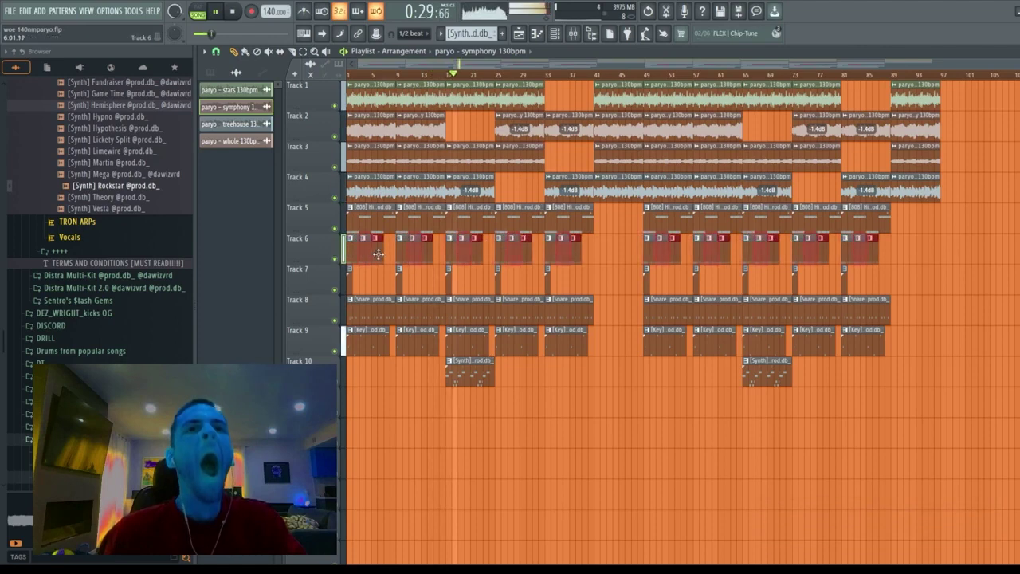
key("ctrl+b")
key("ctrl+d")
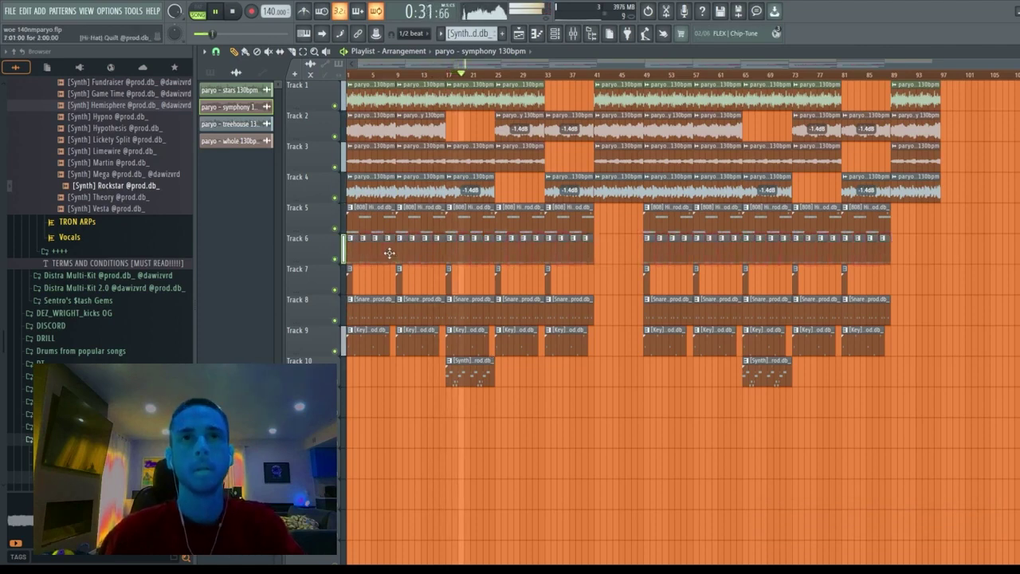
left_click(474, 257)
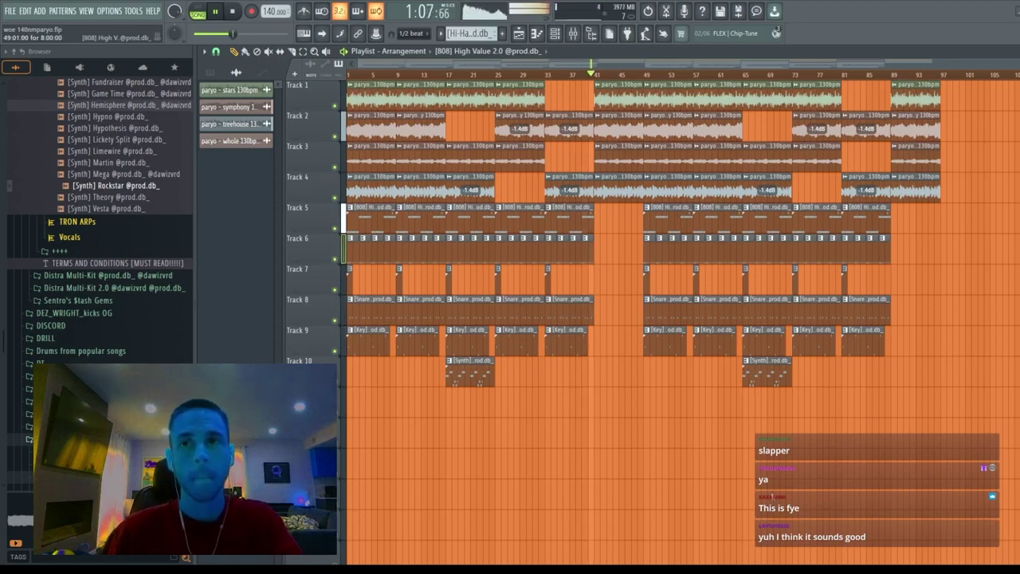
- Stop the playback and start a new empty project
key("space")
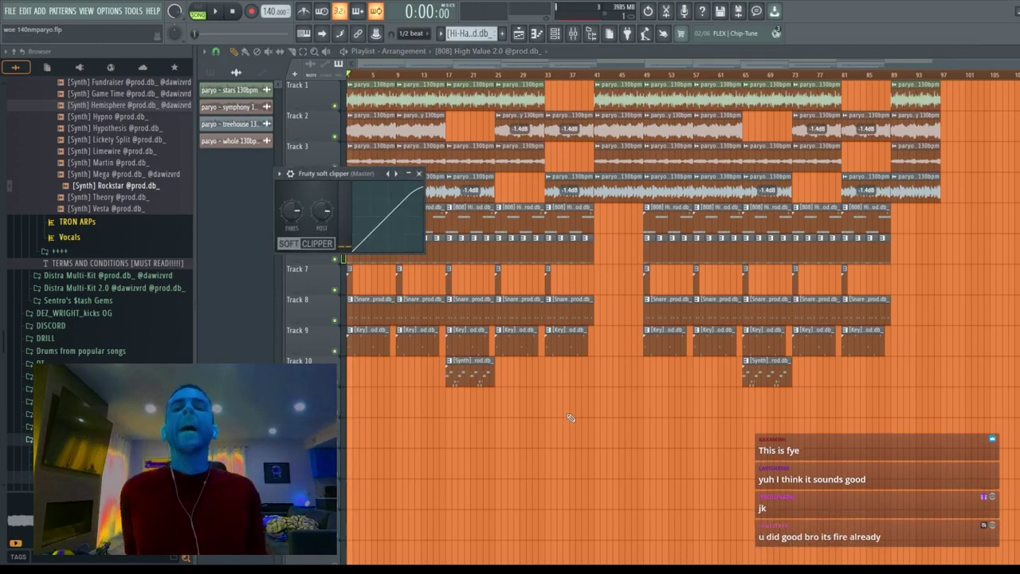
right_click(594, 465)
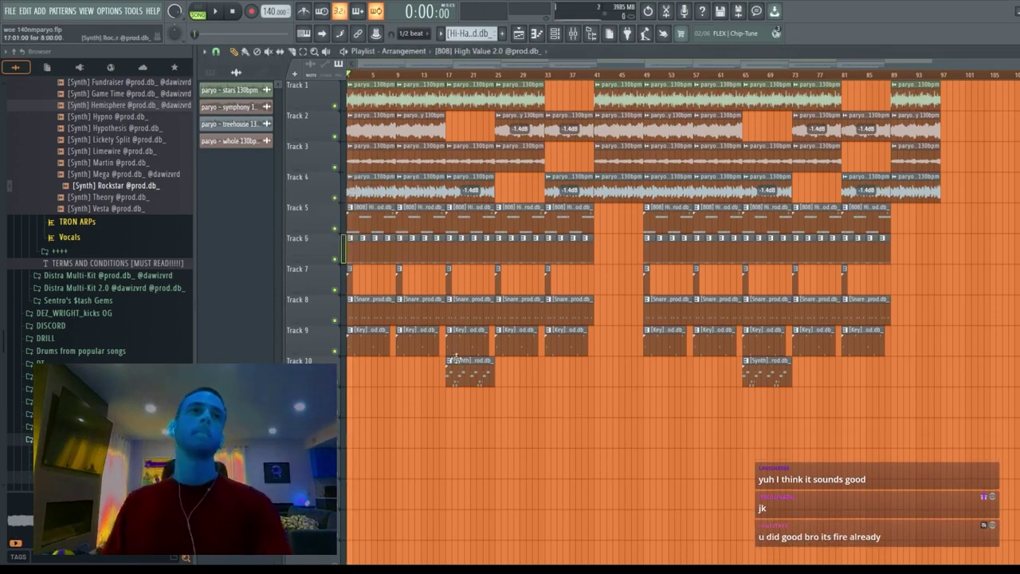
left_click(10, 11)
left_click(11, 29)
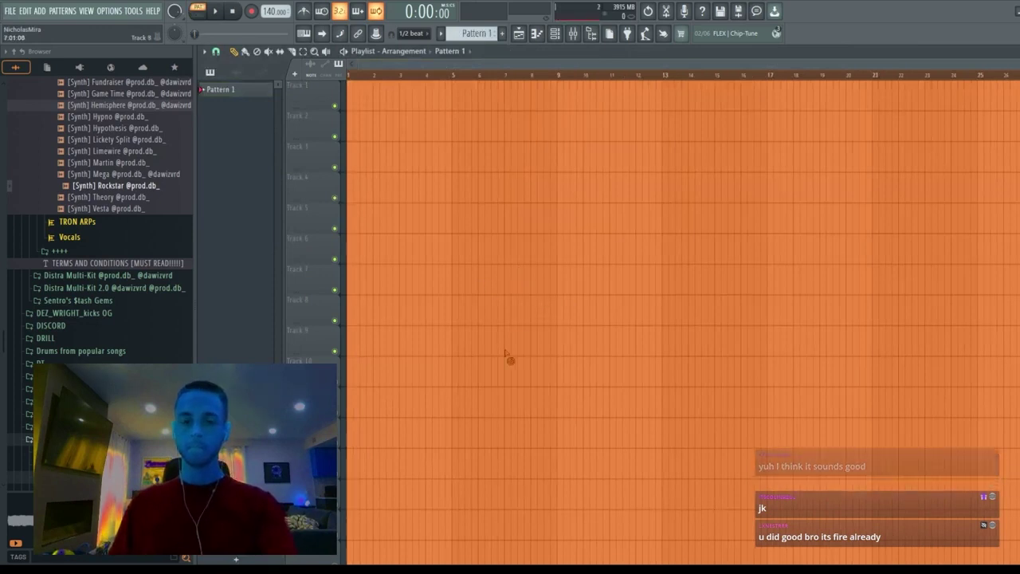
- Replace the Sampler channel in the channel rack with Xpand!2_x64 and open the plugin's window
key("F5")
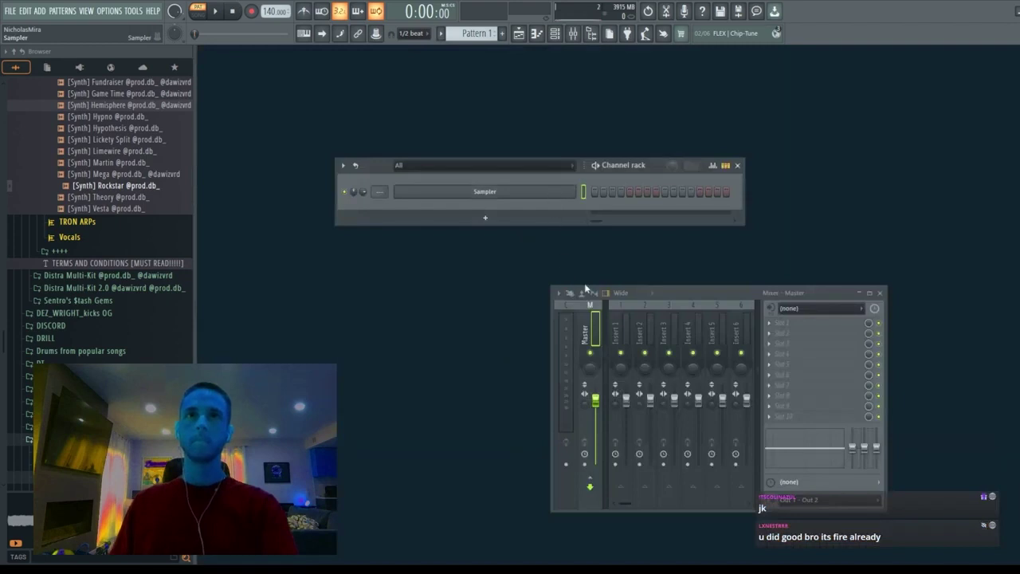
left_click(716, 314)
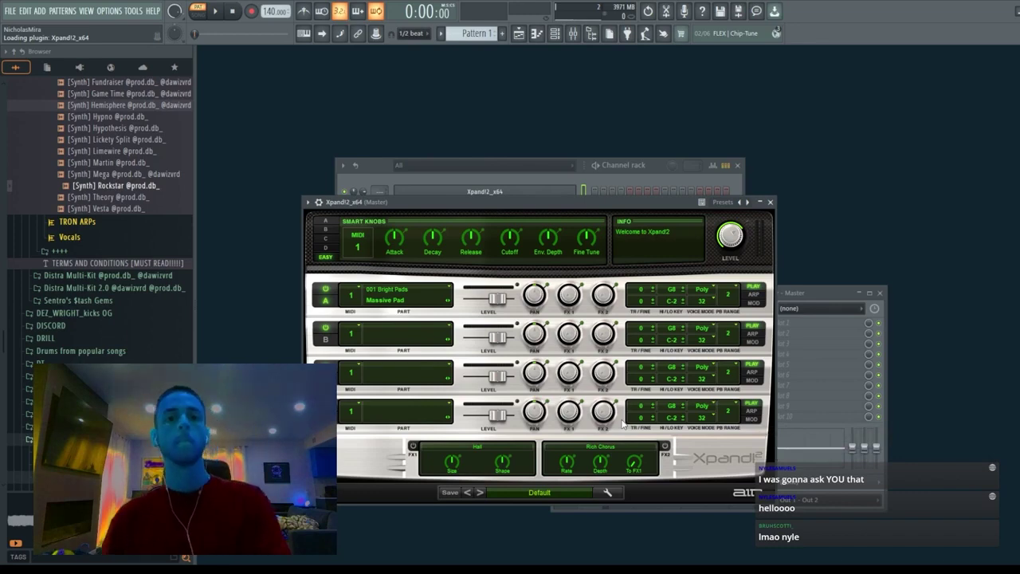
left_click(843, 191)
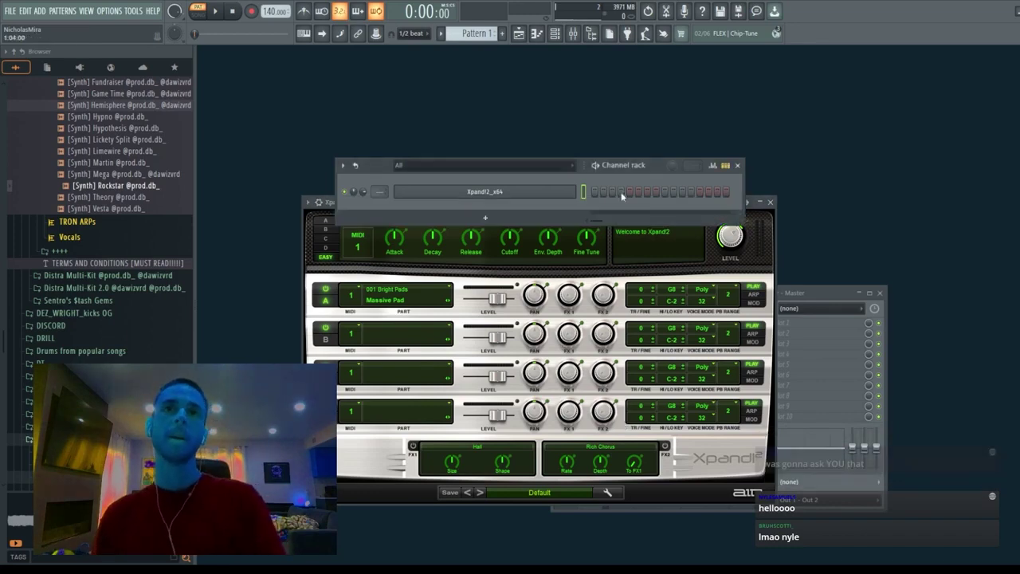
double_click(552, 194)
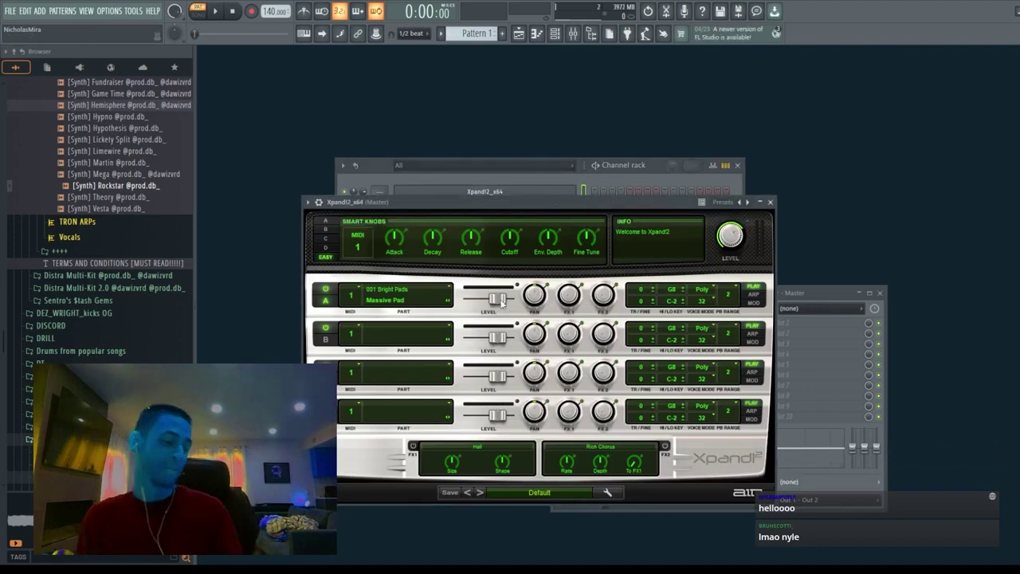